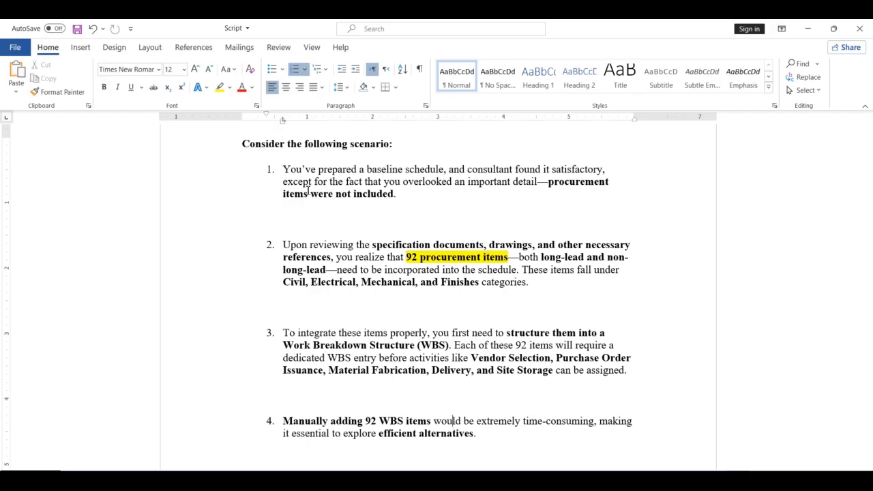
Step: Read point 4 of the scenario document, on manually adding 92 WBS items, selecting its text along the way
key(shift+Right)
key(shift+Right)
key(shift+Right)
key(shift+Right)
key(shift+Right)
key(shift+Right)
key(shift+Right)
key(shift+Right)
key(shift+Right)
key(shift+Right)
key(shift+Right)
key(shift+Right)
key(shift+Right)
key(shift+Right)
key(shift+Right)
key(shift+Right)
key(shift+Right)
key(shift+Right)
key(shift+Right)
key(shift+Right)
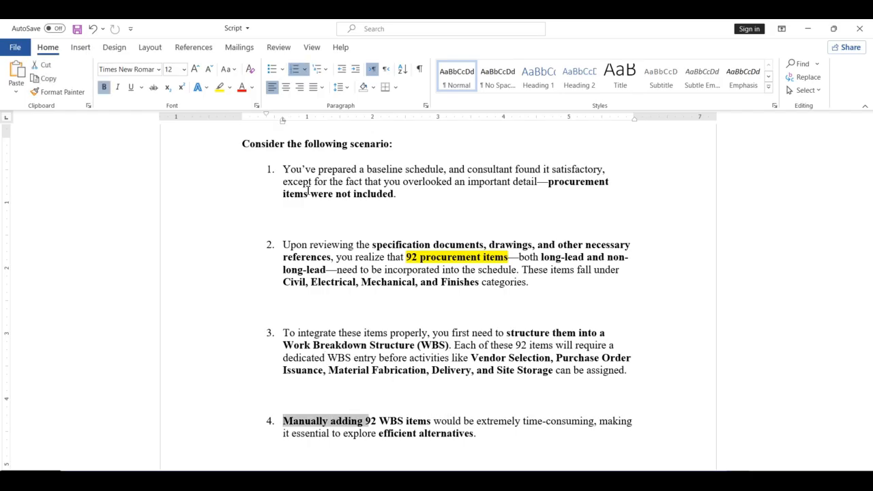
key(shift+Right)
key(shift+Right)
key(shift+Right)
key(shift+Right)
key(shift+Right)
key(shift+Right)
key(shift+Right)
key(shift+Right)
key(shift+Right)
key(shift+Right)
key(shift+Right)
key(shift+Right)
key(shift+Right)
key(shift+Right)
key(shift+Right)
key(shift+Right)
key(shift+Right)
key(shift+Right)
key(shift+Right)
key(shift+Right)
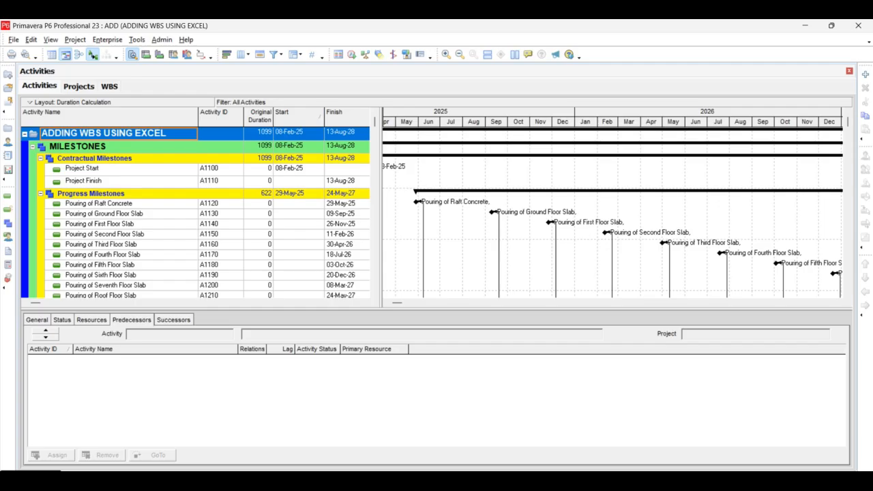
Step: Examine PROCUREMENT PHASE in the project's WBS view and the LONG-LEAD ITEMS list in the PH-1 Material Excel workbook
click(106, 87)
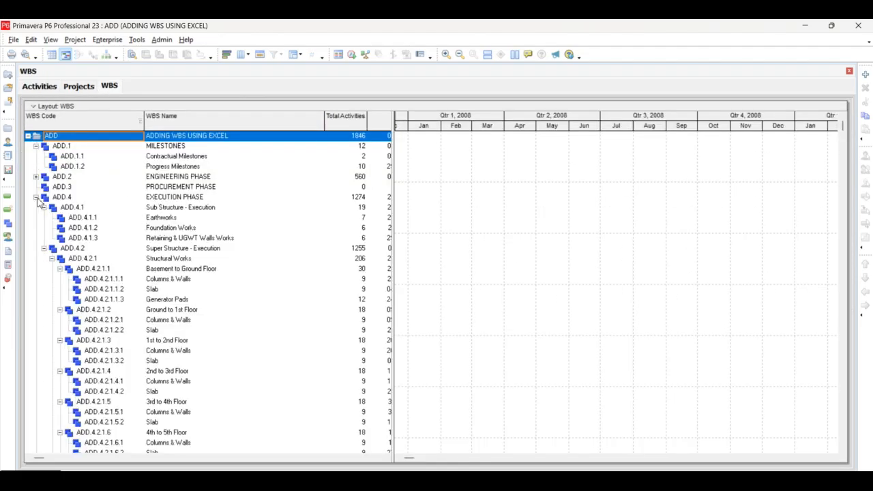
click(164, 190)
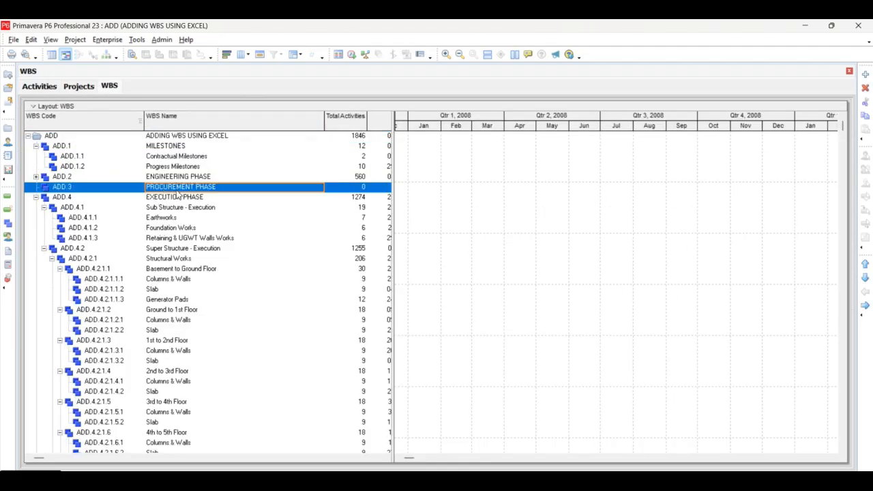
key(alt+Tab)
key(alt+Tab)
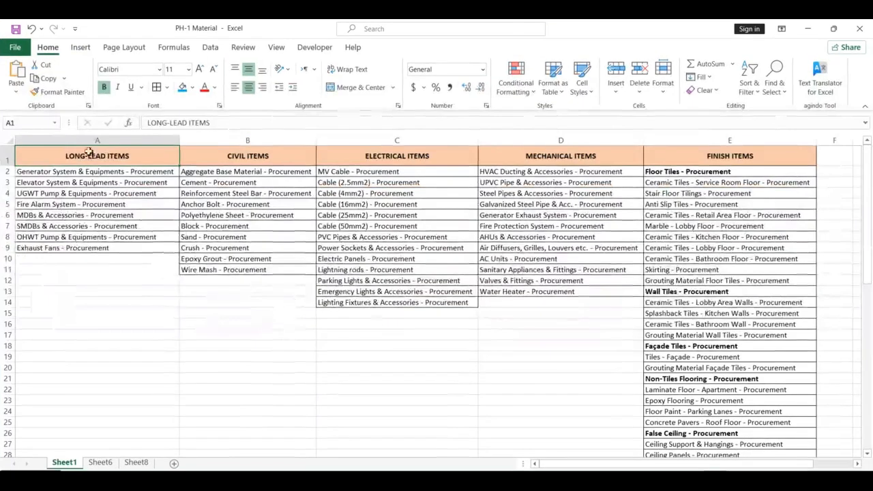
drag(92, 160, 93, 249)
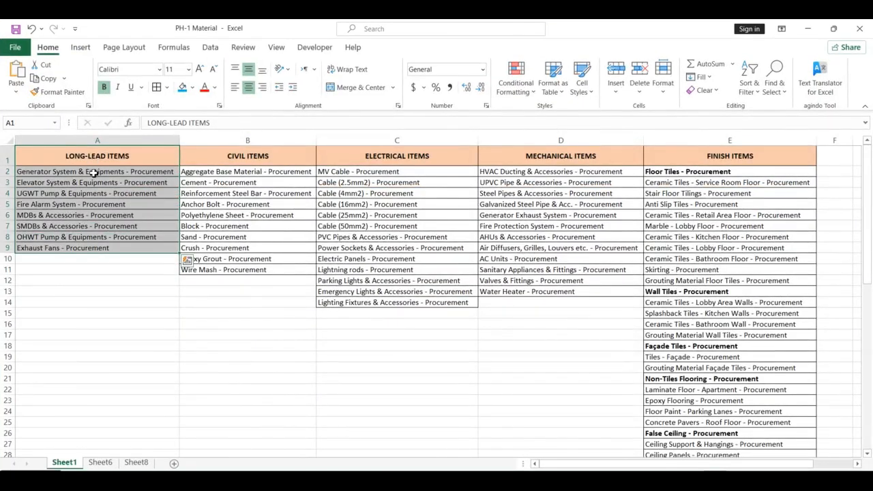
click(94, 160)
Step: Return to Primavera P6 and add a WBS element named Long Lead Items Procurement under PROCUREMENT PHASE
key(alt+Tab)
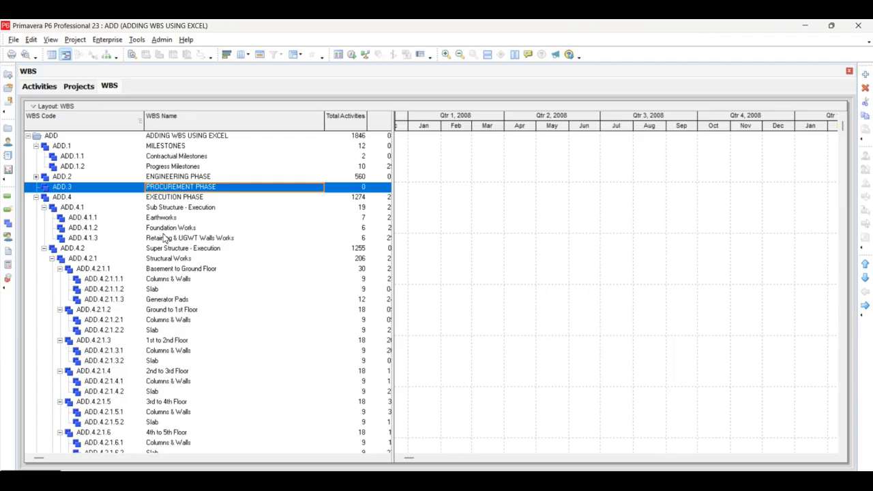
key(Insert)
key(Tab)
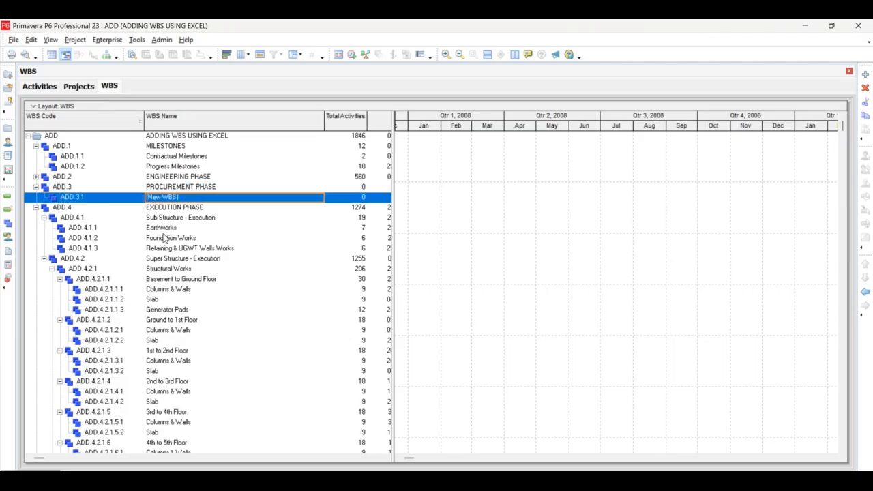
text(Long Lead Items Procurement)
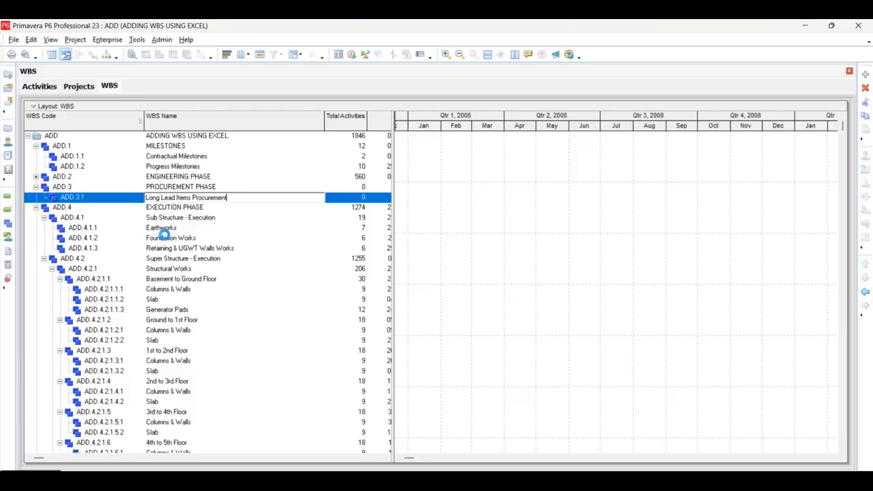
key(Return)
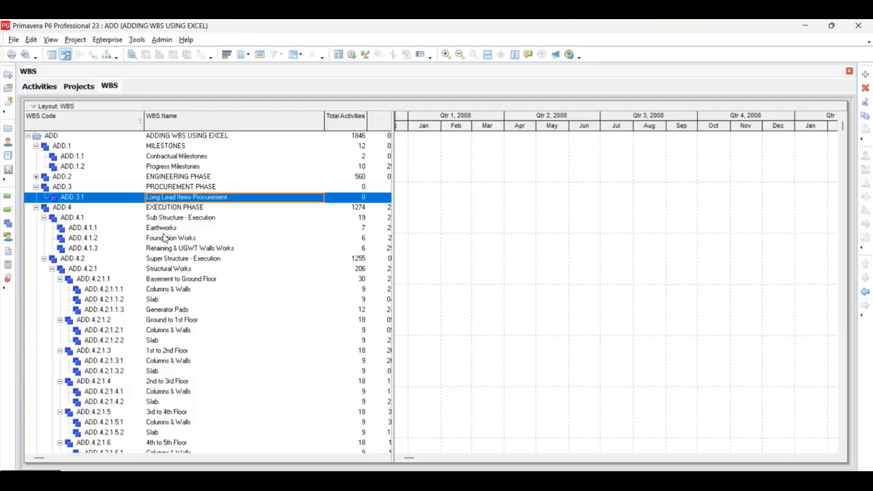
Step: Try to add a child WBS element under Long Lead Items Procurement for the generator item listed in the Excel workbook
key(alt+Tab)
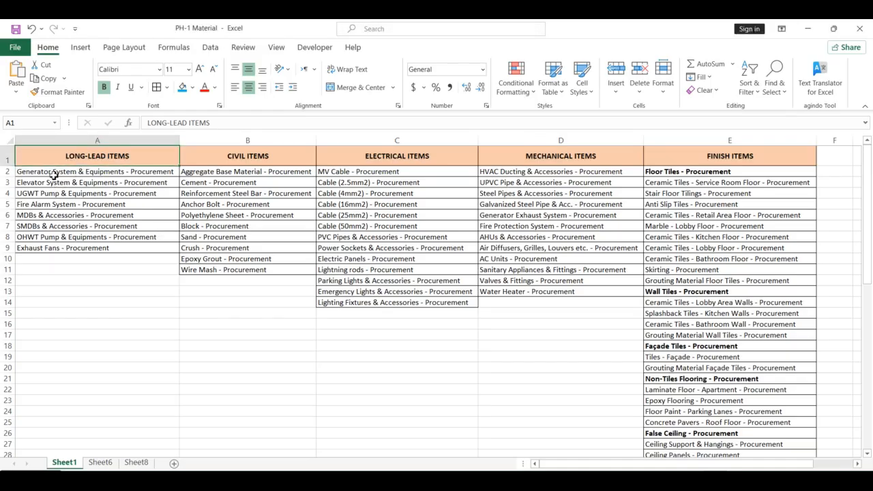
key(alt+Tab)
text(G)
key(Tab)
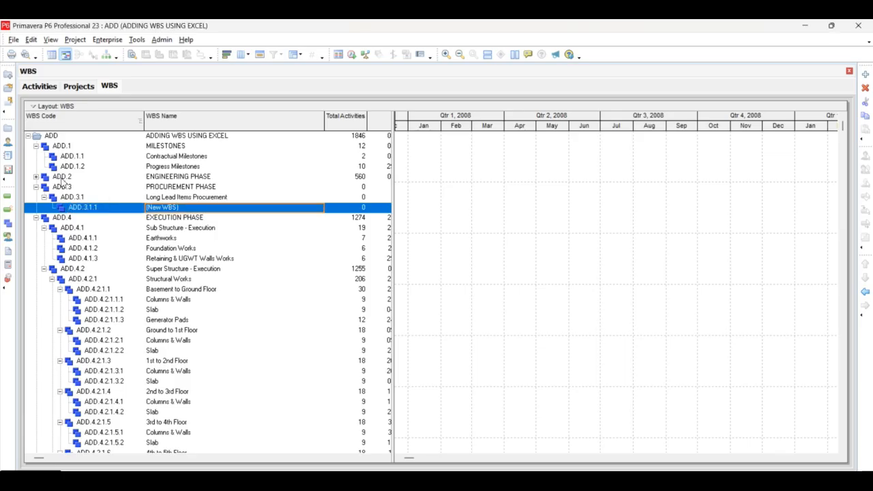
text(Generator)
key(alt+Tab)
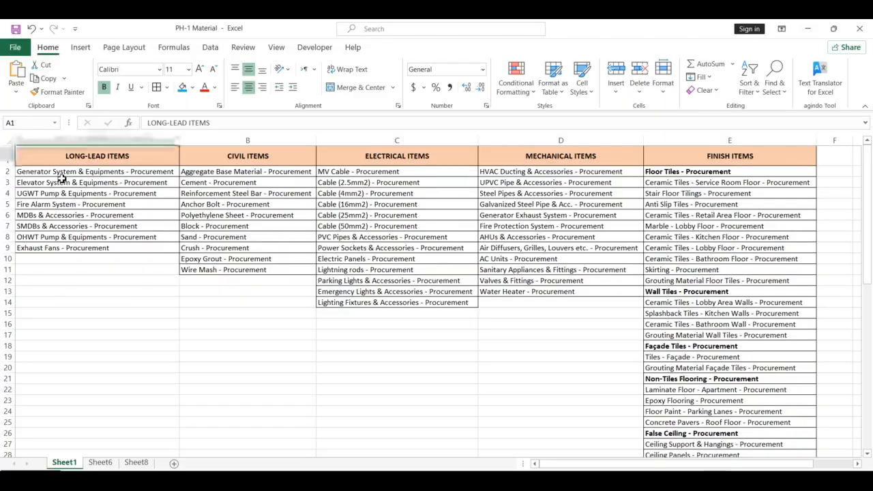
key(alt+Tab)
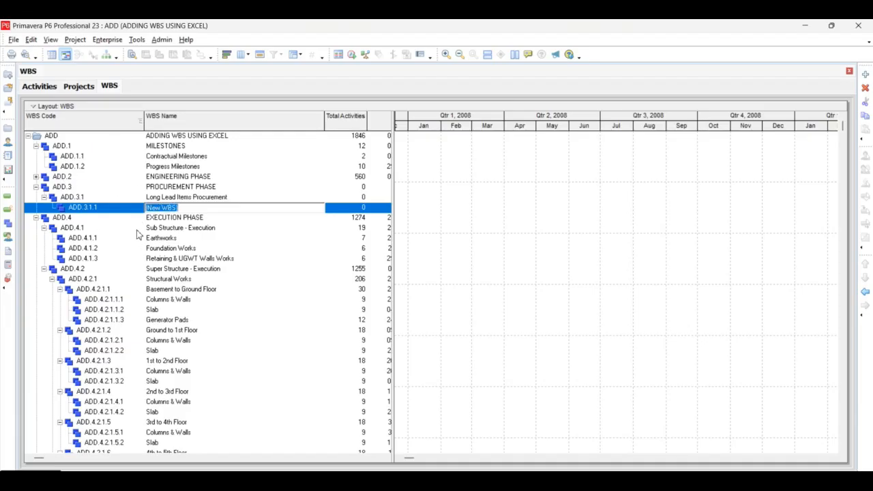
Step: Delete the Long Lead Items Procurement WBS element together with its child element
click(162, 198)
key(Delete)
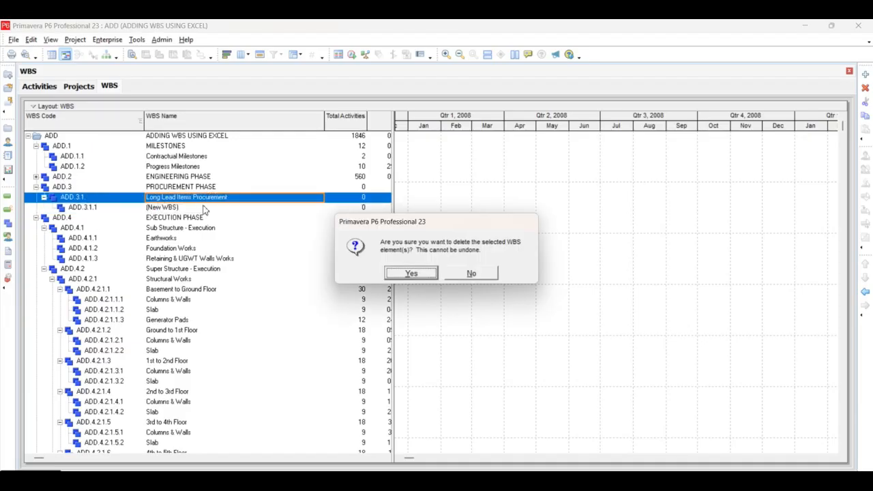
click(411, 273)
scroll(176, 191, down, 2)
click(176, 188)
key(Up)
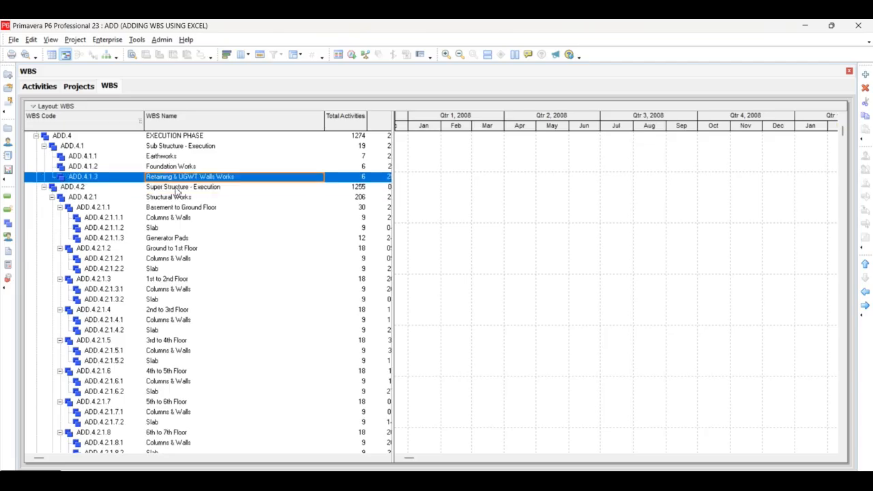
key(Up)
key(Up)
key(Up)
key(Up)
key(Up)
key(Up)
key(Up)
key(Up)
key(Up)
key(Up)
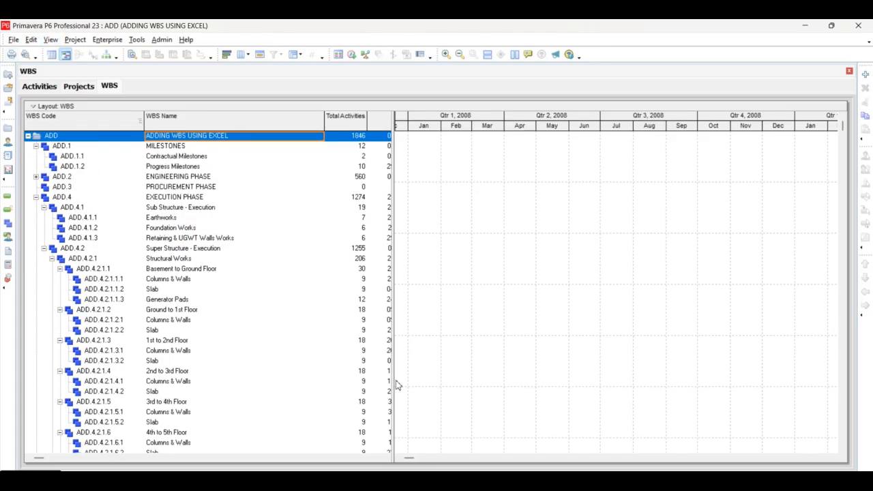
Step: Switch to the Word scenario document and read points 5 and 6 on the WBS export limitation and the indirect method
click(471, 481)
click(329, 393)
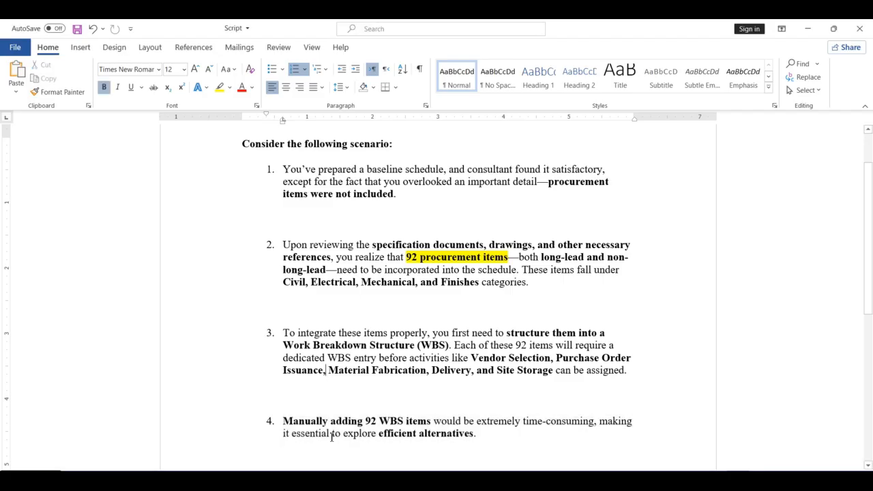
scroll(332, 436, down, 4)
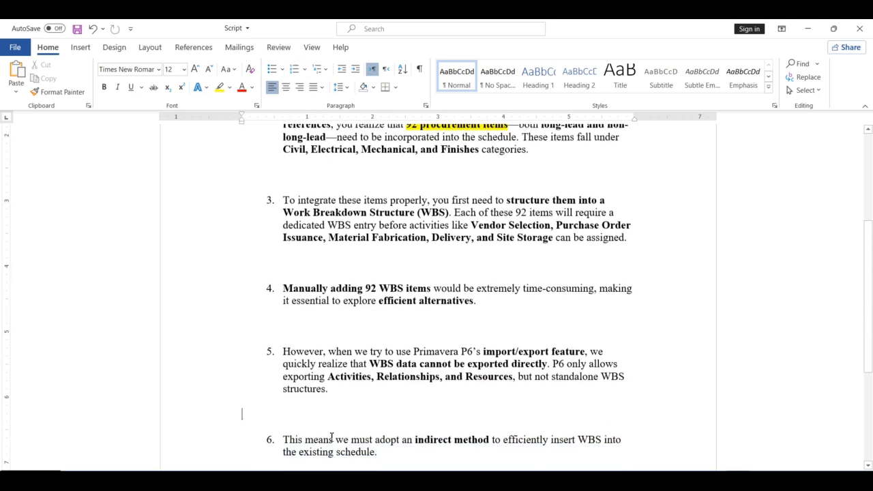
key(shift+Down)
key(shift+Down)
key(shift+Down)
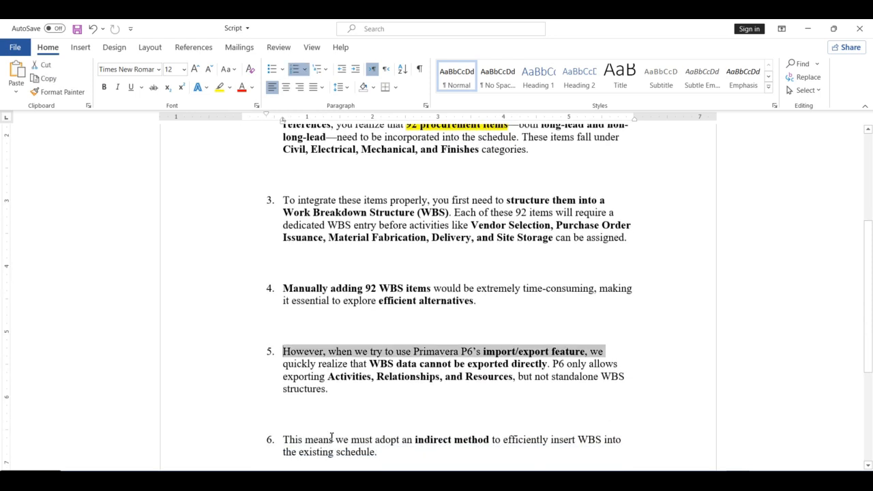
key(shift+Up)
key(shift+Down)
key(shift+Down)
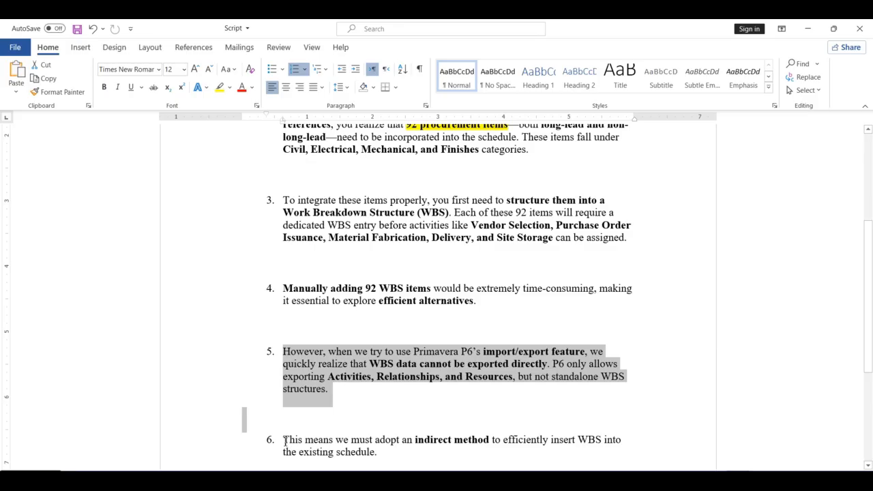
drag(285, 440, 414, 455)
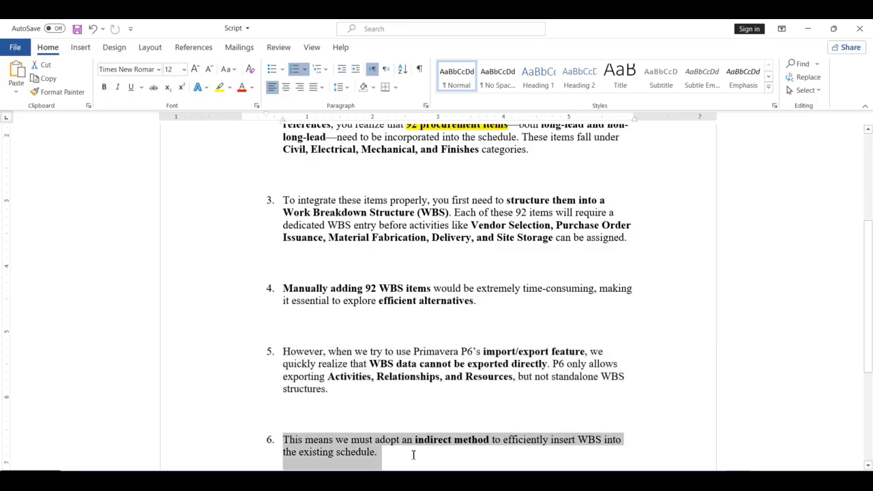
Step: Switch to Primavera P6 and set up an export of the ADD project in Primavera PM (XER) format from the Activities view
mouse_move(562, 481)
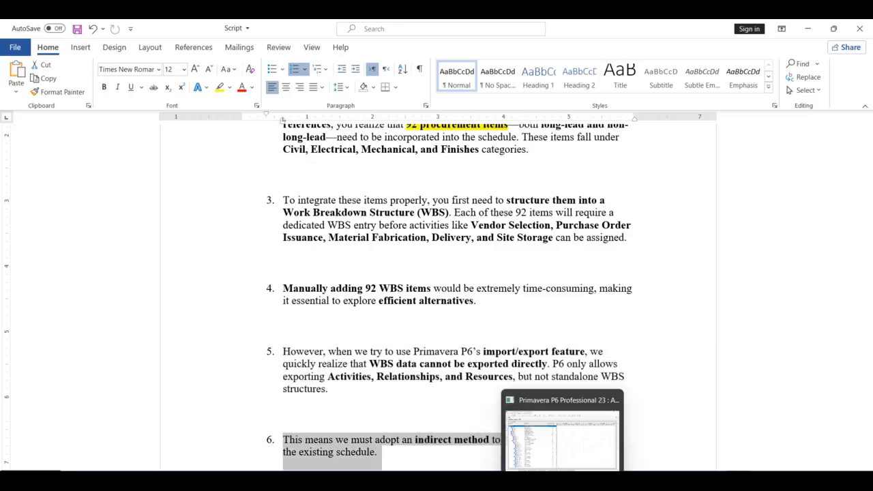
click(560, 443)
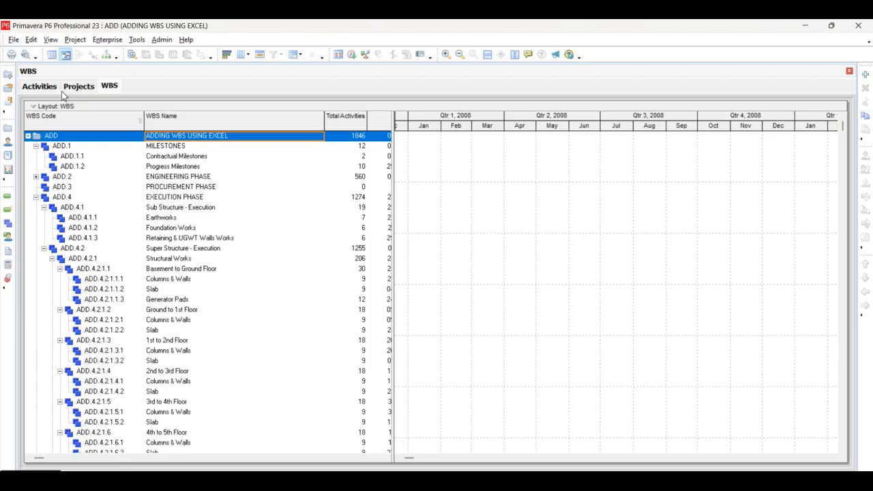
click(41, 86)
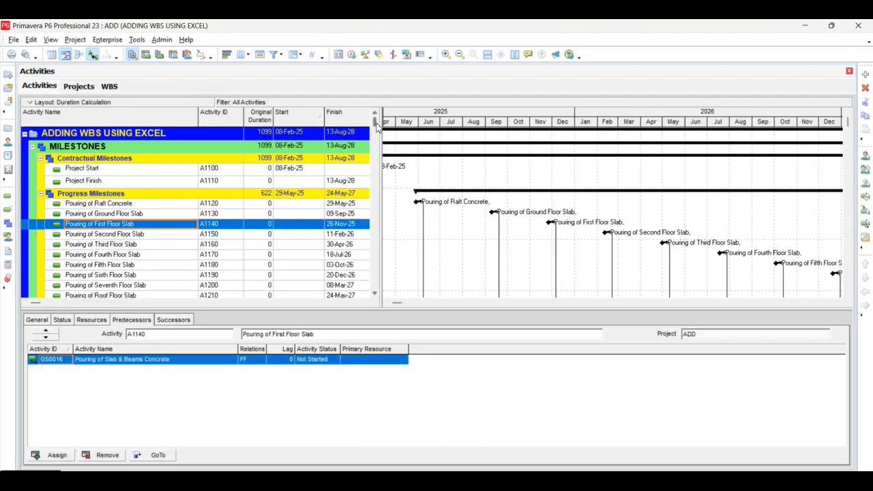
click(13, 39)
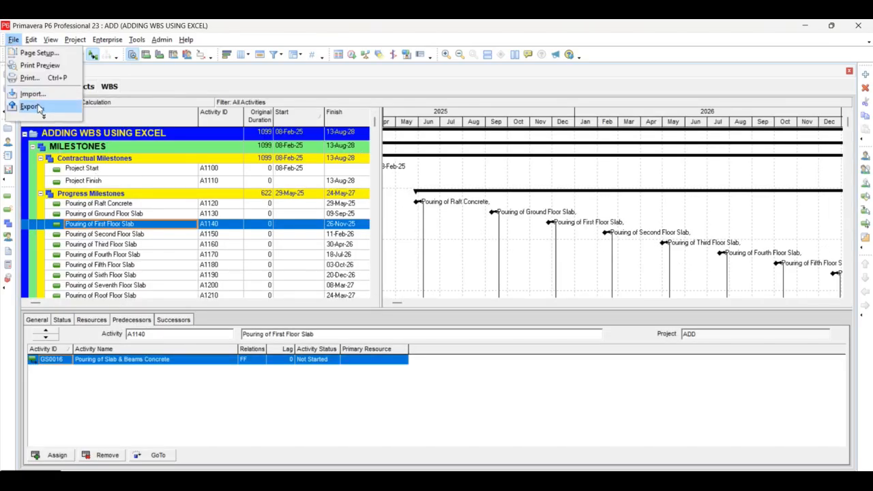
click(26, 105)
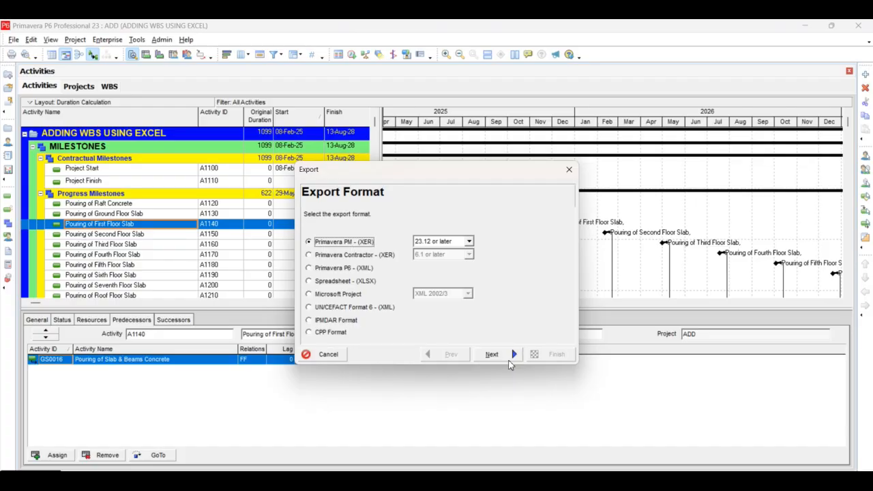
click(508, 360)
click(491, 354)
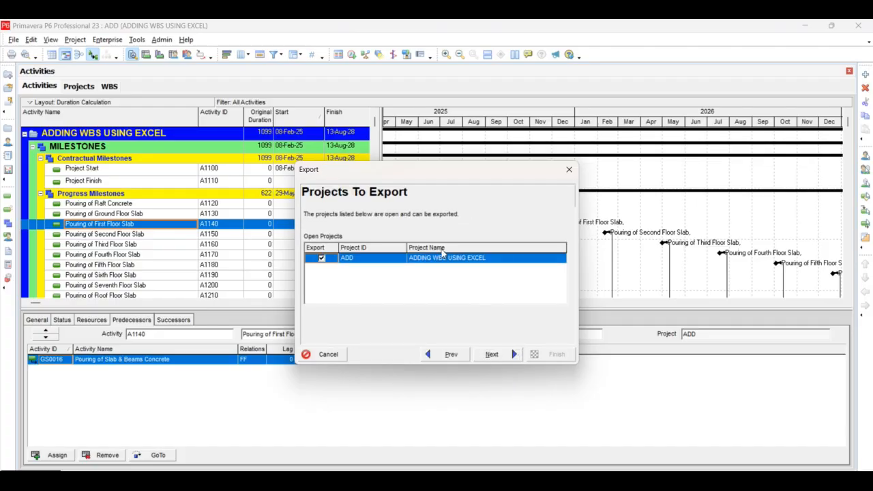
click(492, 354)
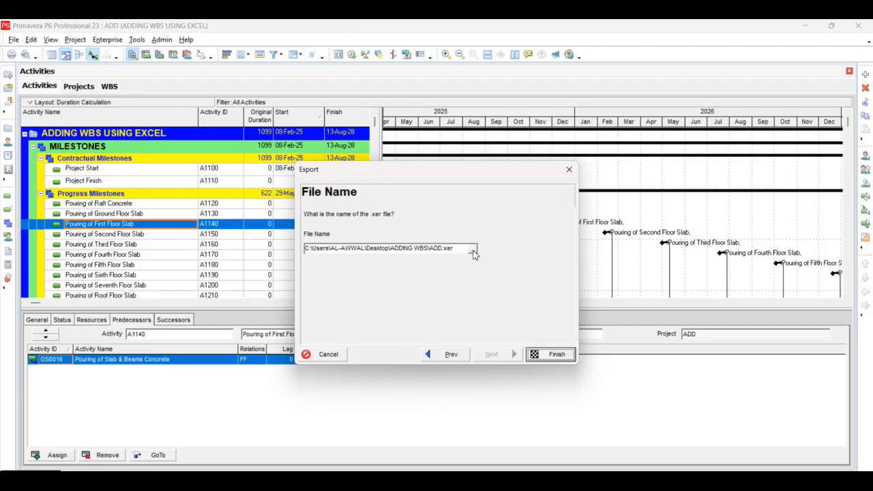
Step: Save the export as ADD.xer in the ADDING WBS folder on the desktop, finish the export and minimize Primavera P6
click(472, 250)
click(307, 185)
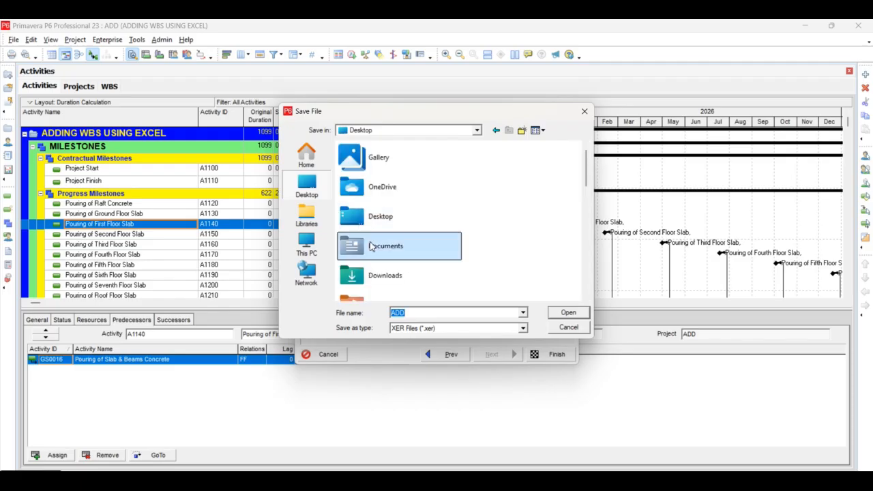
key(a)
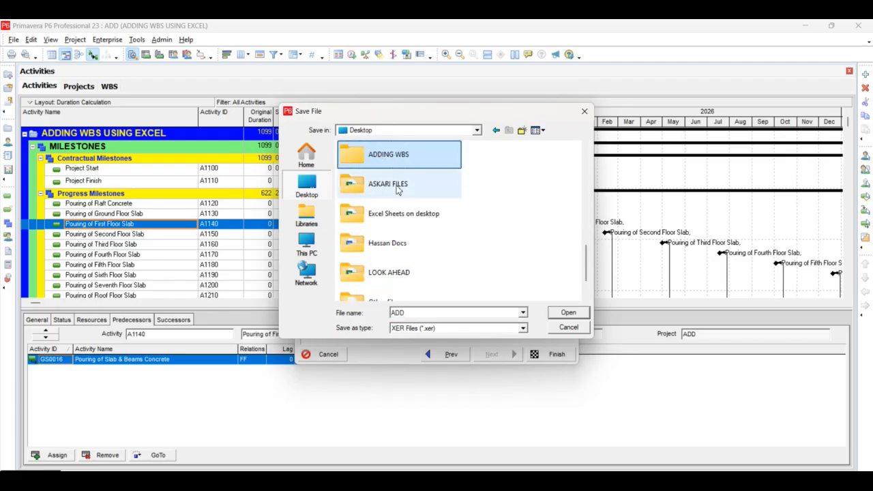
double_click(349, 160)
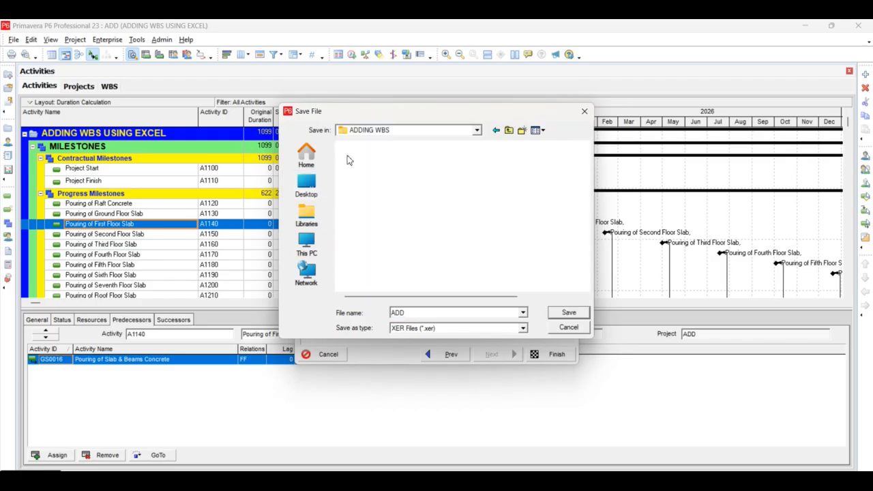
click(569, 312)
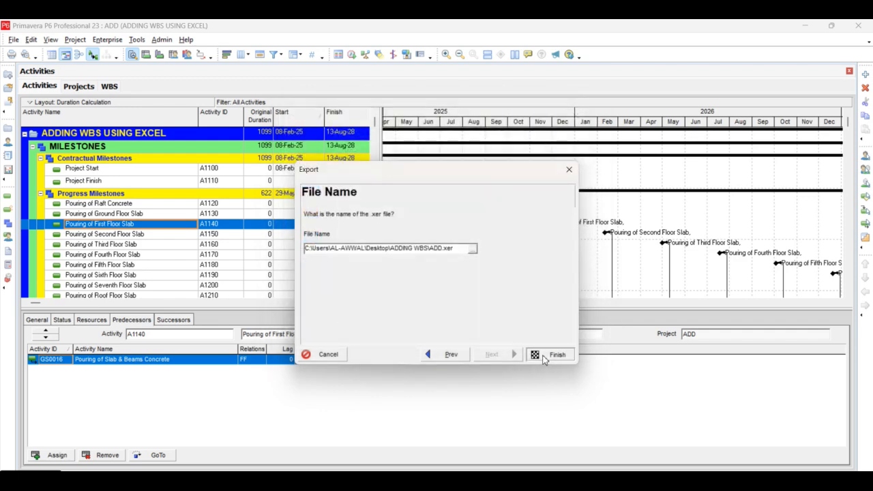
click(557, 354)
click(535, 354)
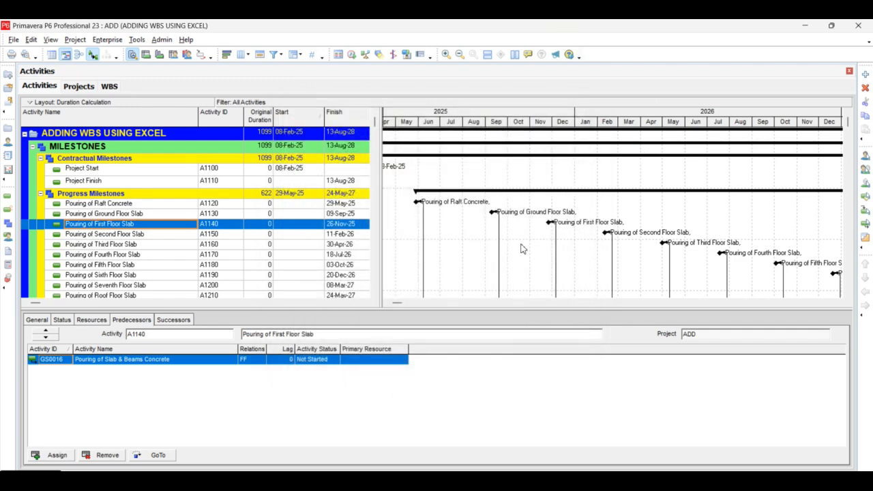
click(805, 26)
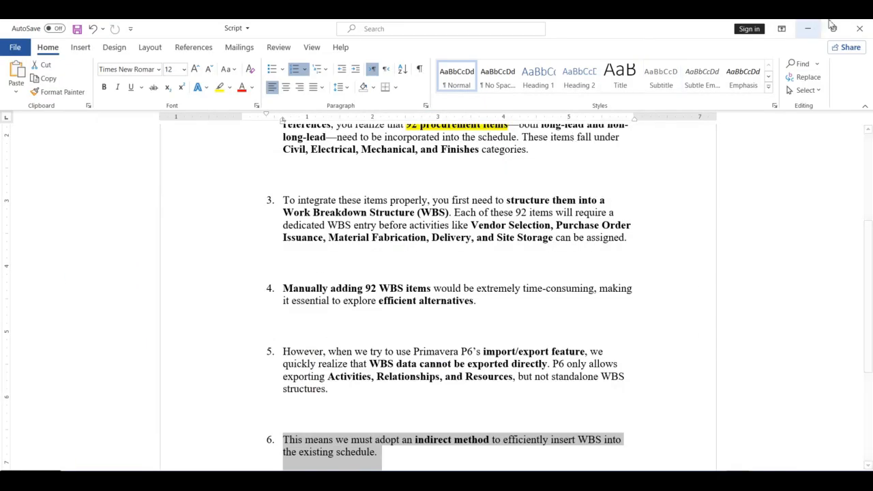
Step: Minimize Word and Excel, switch to the ADDING WBS folder on the desktop and open ADD.xer in Notepad
click(813, 25)
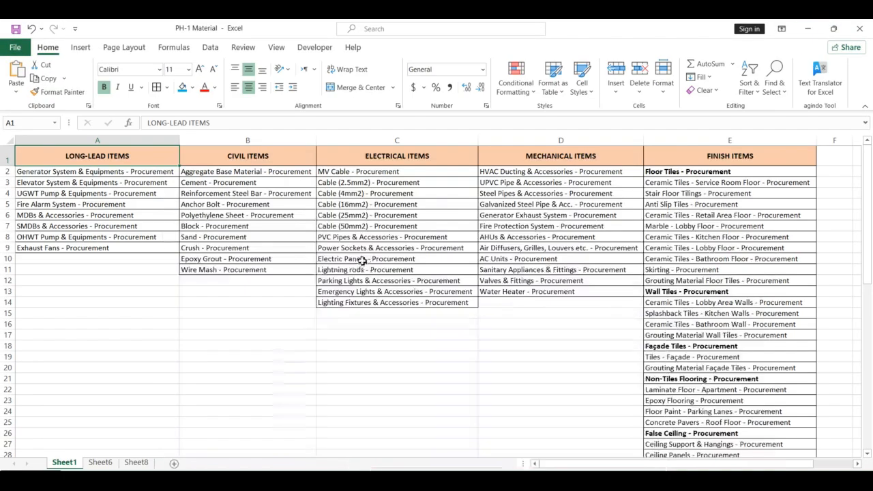
click(794, 26)
double_click(254, 335)
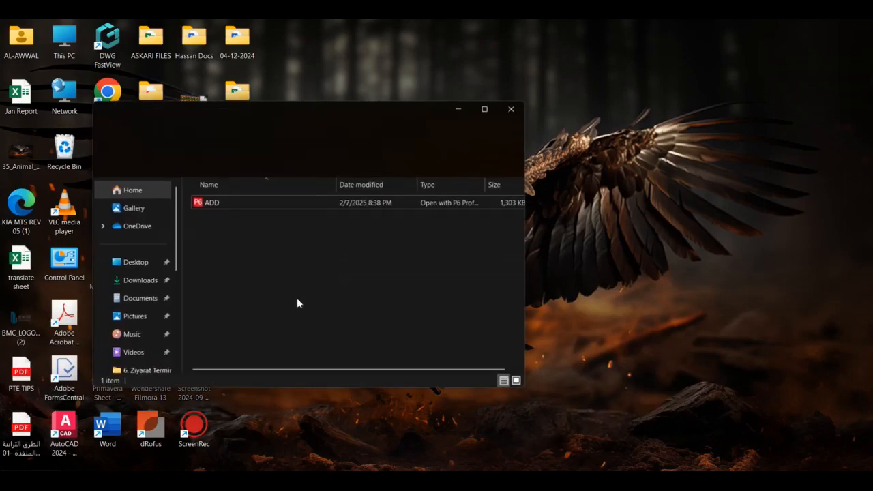
right_click(214, 202)
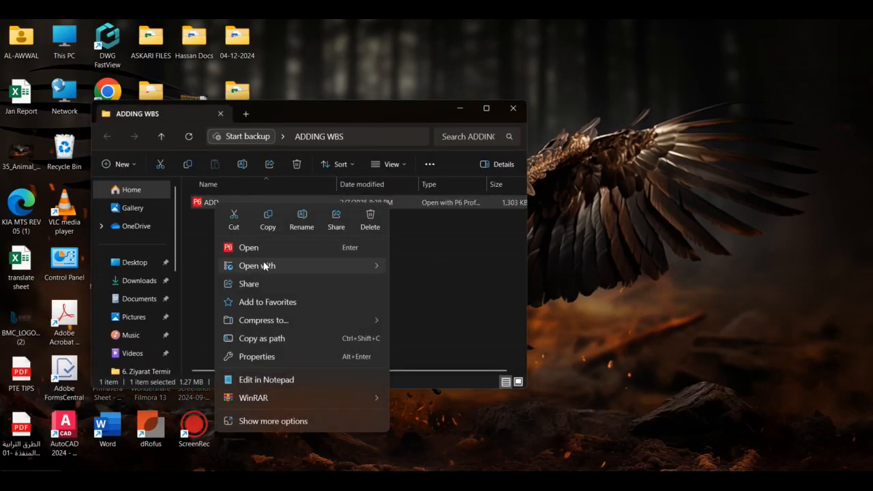
mouse_move(388, 271)
click(421, 285)
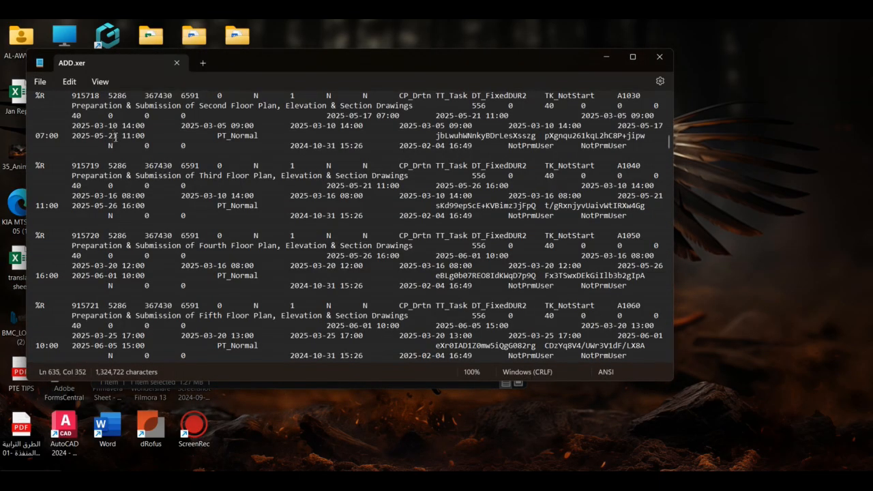
Step: Search ADD.xer for the %T table markers from the start of the file until reaching the PROJWBS table
scroll(409, 205, up, 10)
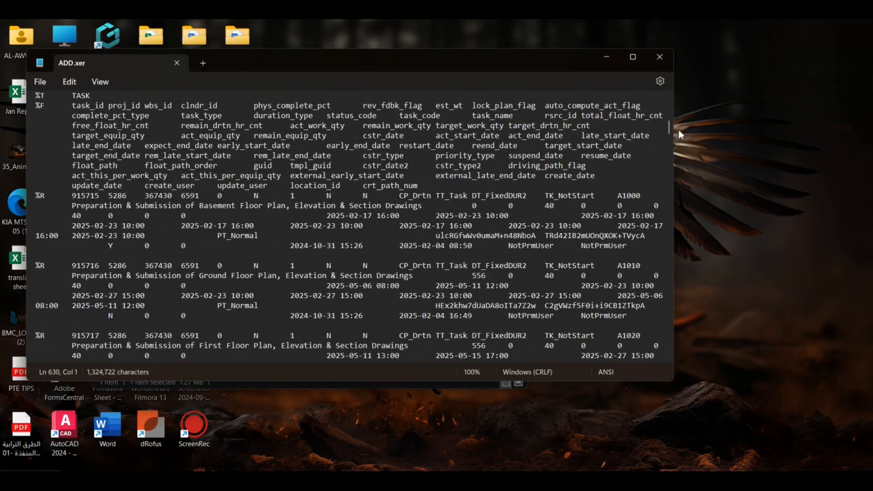
drag(669, 129, 666, 102)
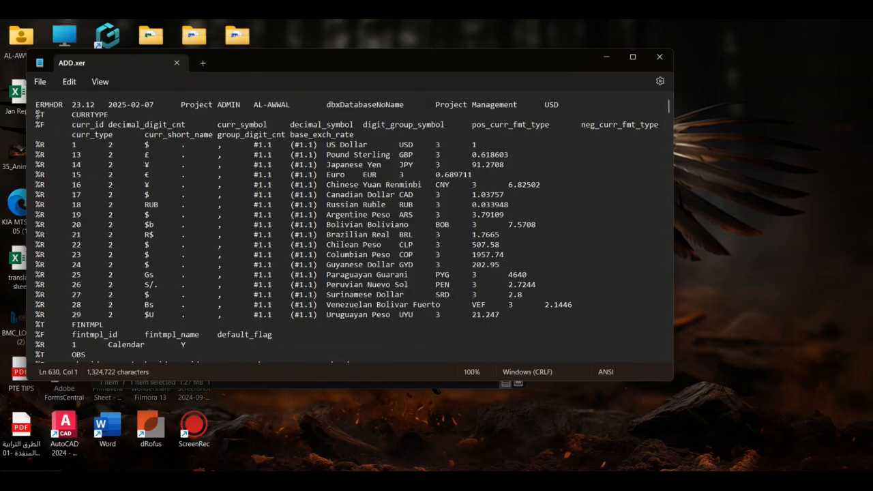
drag(36, 115, 44, 119)
key(Left)
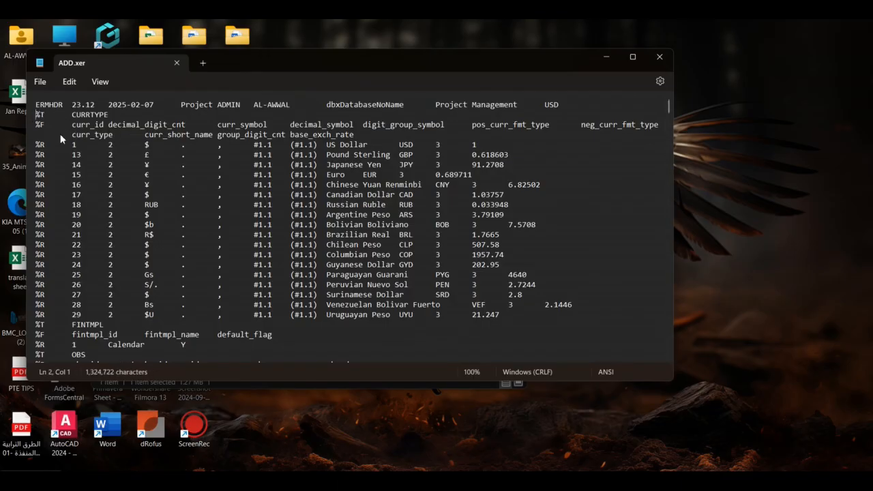
key(ctrl+f)
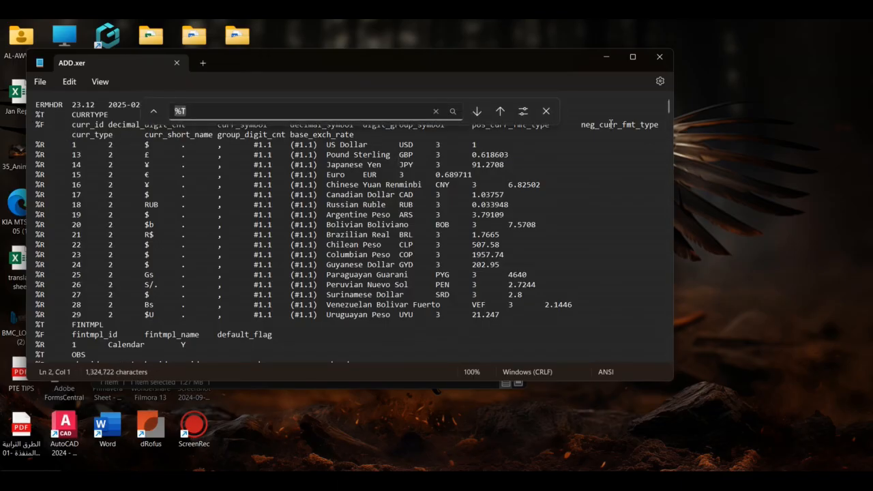
click(476, 111)
click(476, 111)
click(476, 112)
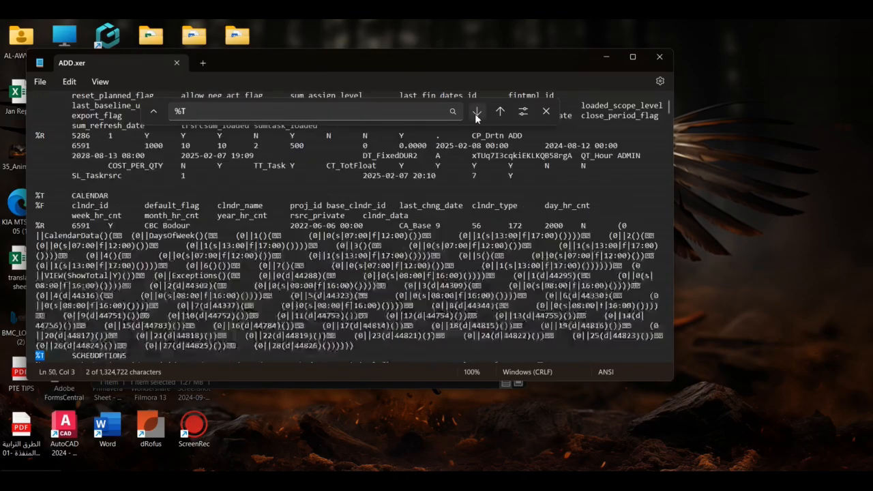
click(476, 111)
Step: Select and copy the complete PROJWBS table, from its %T line through the last row before the TASK table
drag(69, 357, 106, 358)
drag(38, 357, 121, 384)
key(ctrl+shift+Up)
key(ctrl+shift+Up)
key(ctrl+shift+Up)
key(ctrl+shift+Up)
key(ctrl+shift+Up)
key(ctrl+shift+Up)
key(ctrl+shift+Up)
key(ctrl+shift+Up)
key(ctrl+shift+Up)
key(ctrl+shift+Up)
key(ctrl+shift+Up)
key(ctrl+shift+Up)
key(ctrl+shift+Up)
key(ctrl+shift+Up)
key(ctrl+shift+Up)
key(ctrl+shift+Up)
key(ctrl+shift+Up)
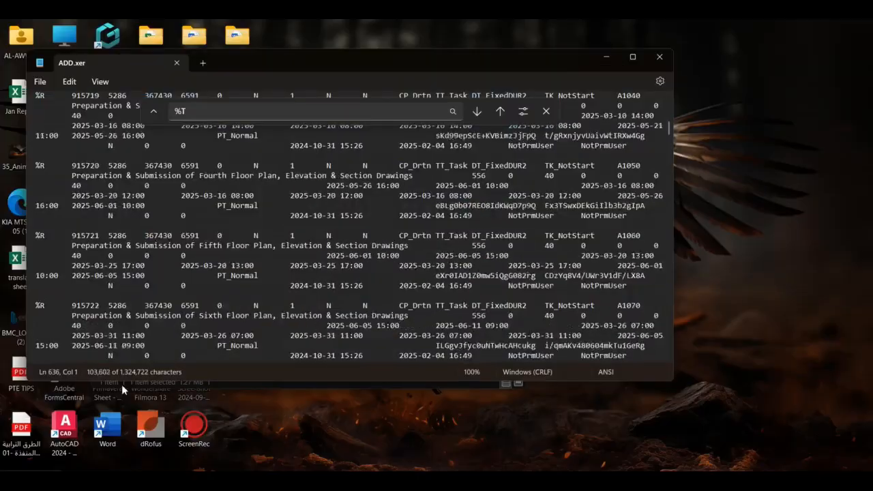
key(shift+Down)
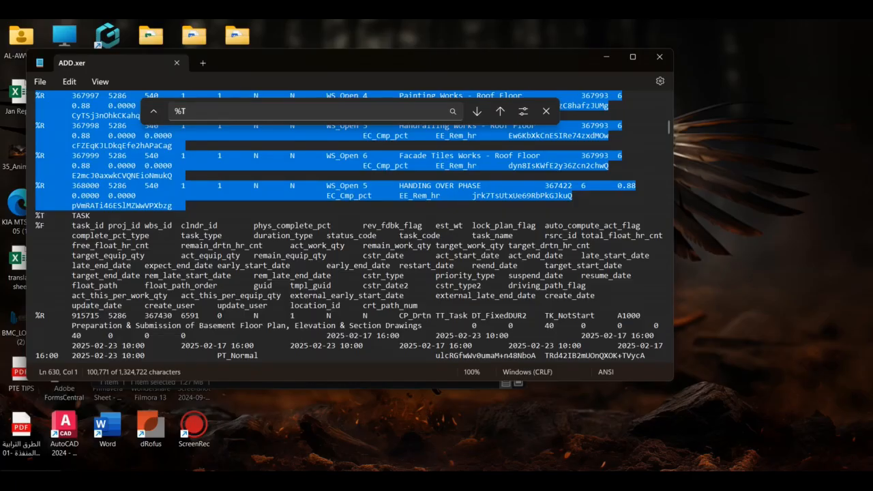
Step: Switch to Excel, create a blank workbook and paste the copied PROJWBS table starting at cell A1
key(super)
text(excel)
key(Return)
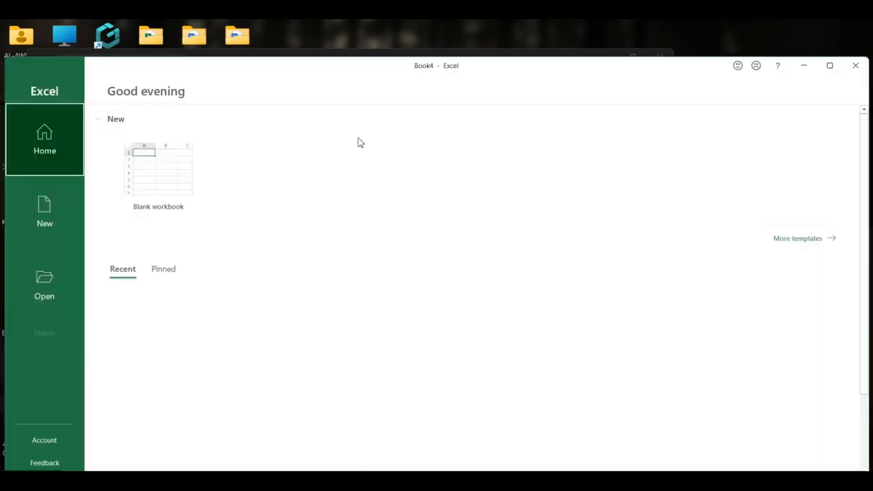
click(195, 161)
double_click(285, 71)
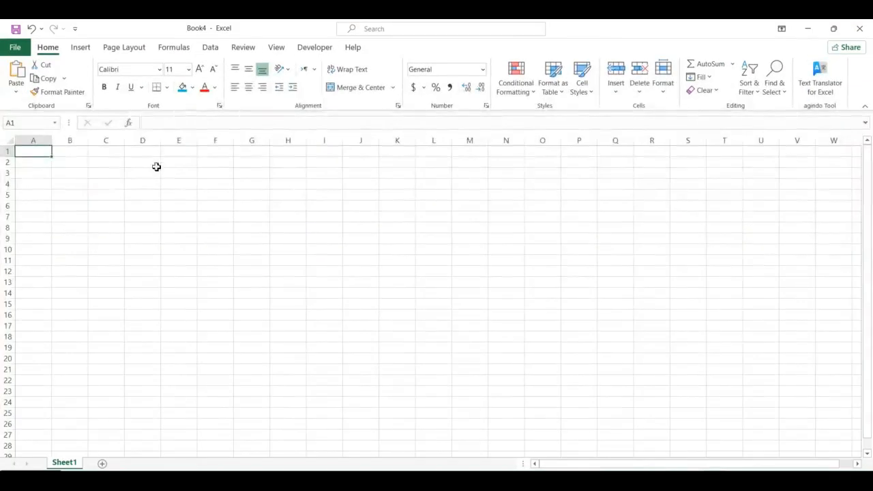
key(ctrl+v)
Step: Add filters to the PROJWBS field header in row 2, covering all the data rows below
key(Down)
key(ctrl+shift+Right)
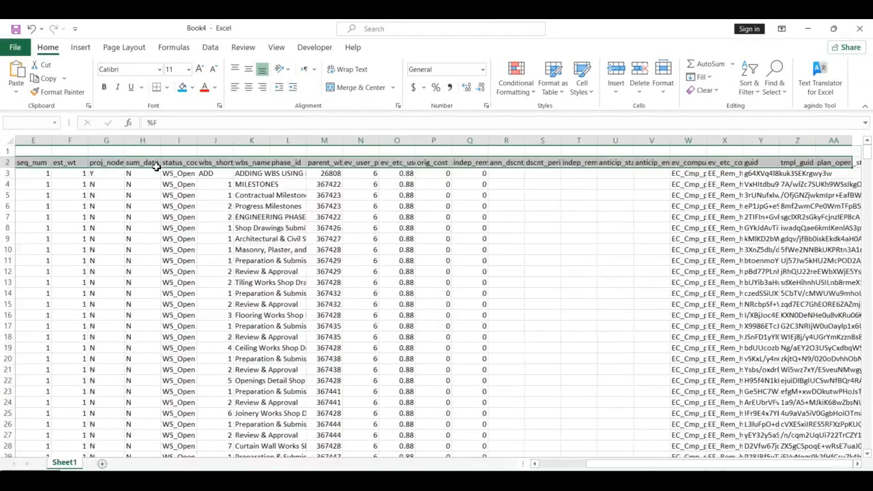
key(ctrl+shift+Down)
click(749, 88)
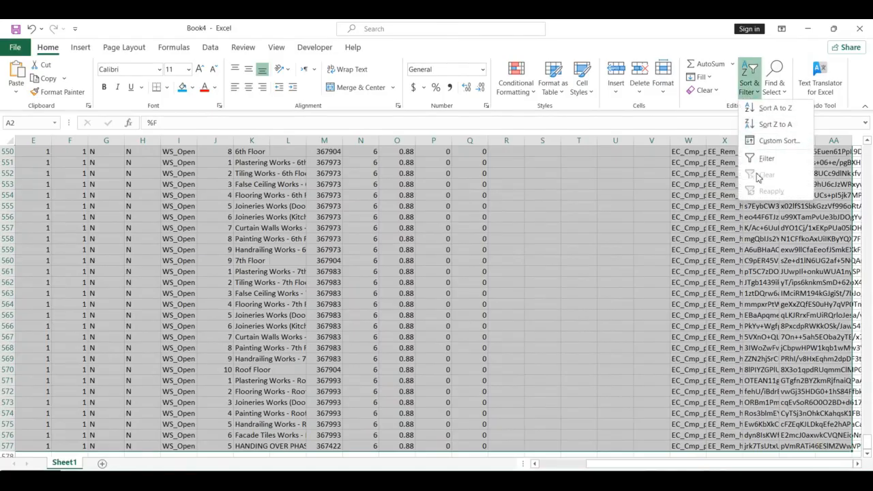
click(759, 162)
click(463, 227)
key(ctrl+Home)
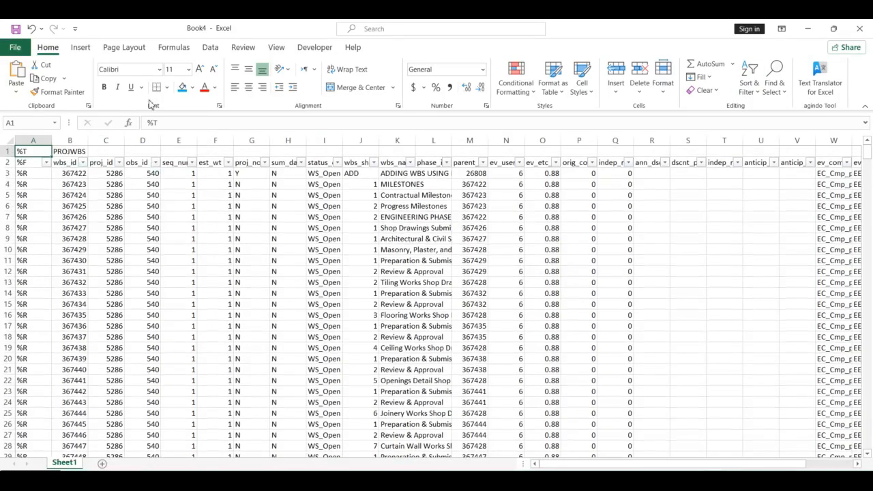
Step: Freeze the panes above row 3 so that the two header rows stay in view
click(9, 175)
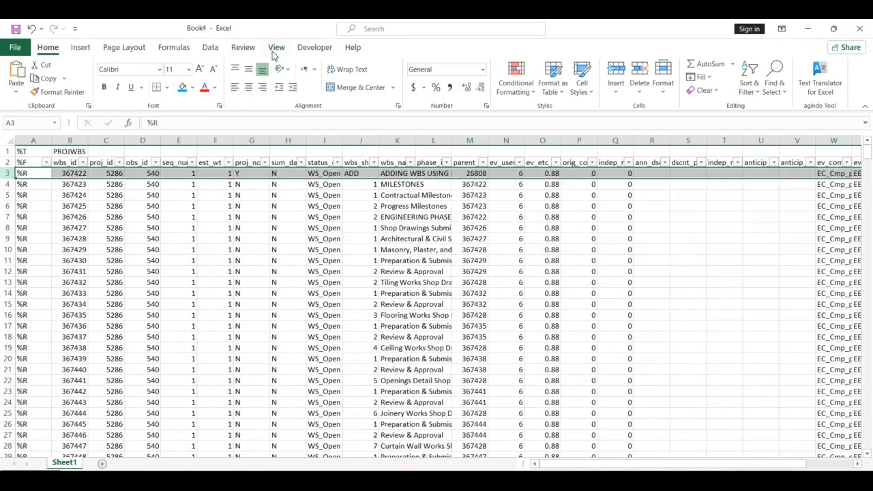
click(274, 50)
click(379, 80)
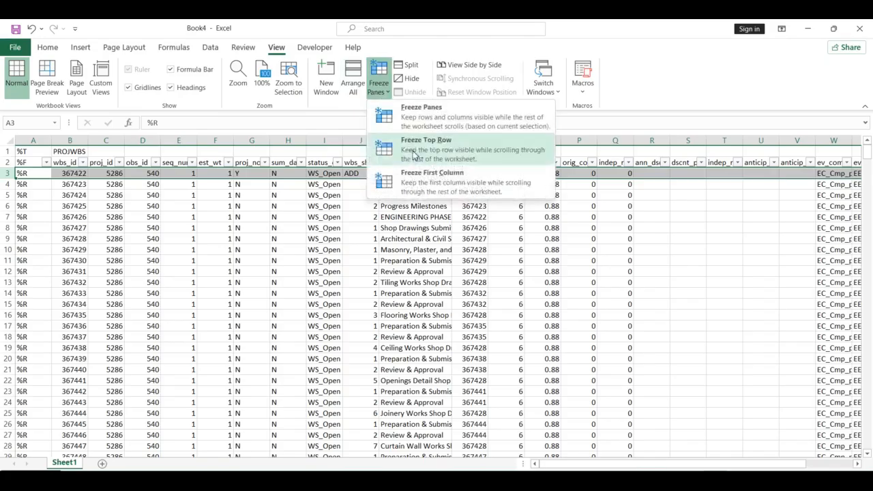
click(414, 156)
click(379, 80)
click(421, 117)
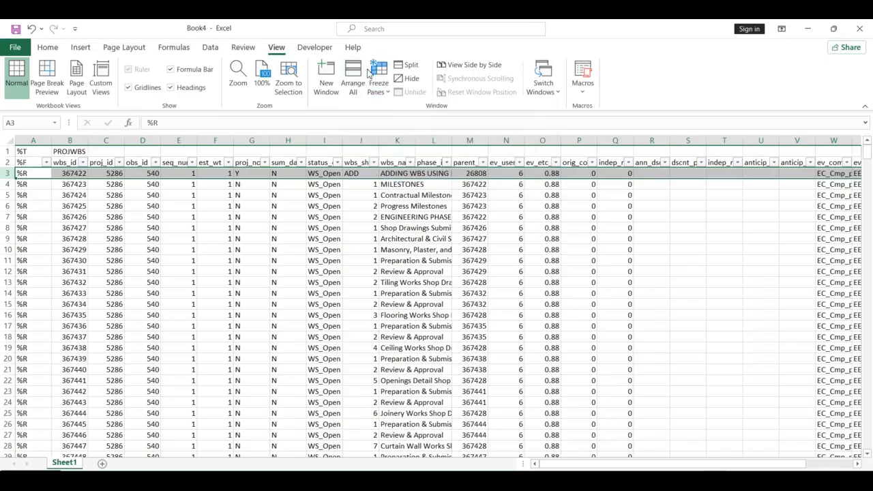
click(379, 81)
click(395, 116)
Step: Select the whole sheet and autofit all column widths to their contents
click(178, 151)
click(25, 156)
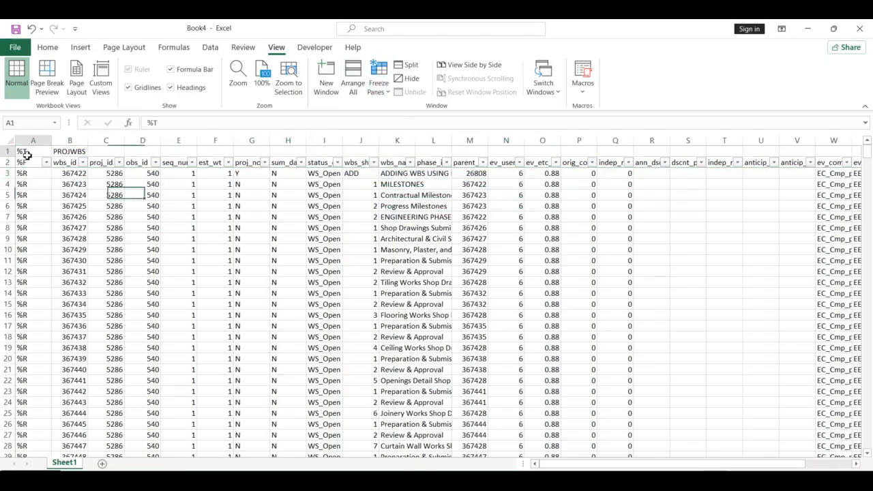
key(ctrl+a)
key(ctrl+a)
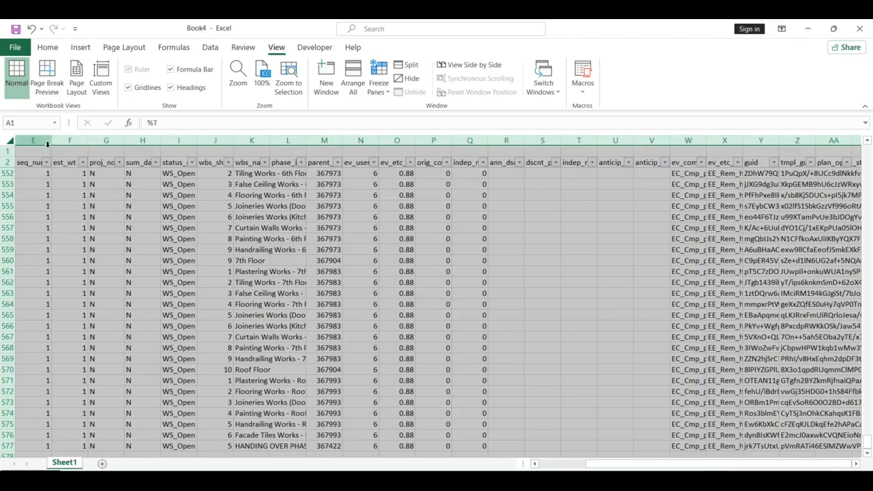
double_click(51, 140)
click(93, 199)
key(ctrl+Left)
key(ctrl+Up)
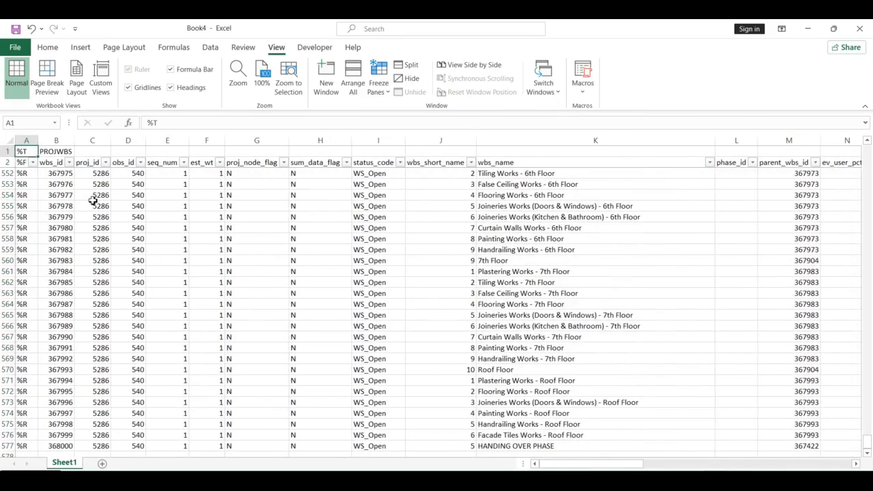
Step: Switch to the PH-1 Material workbook and add a new sheet after Sheet1
key(Down)
key(Right)
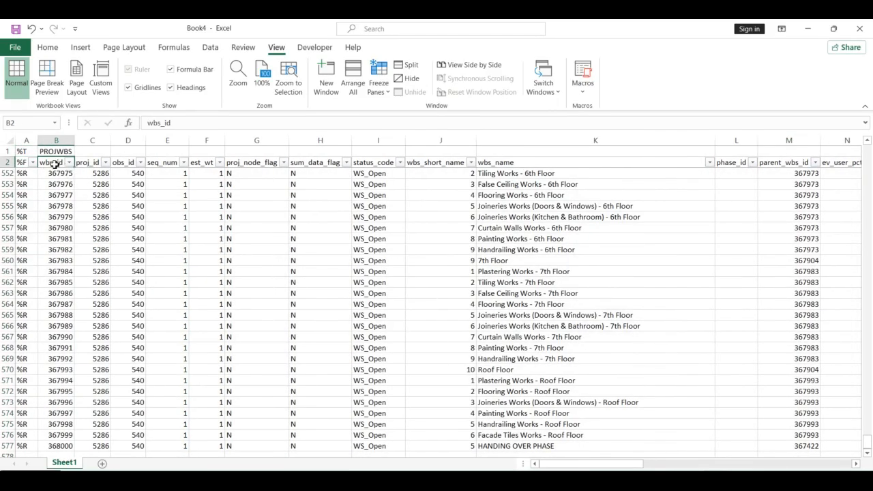
key(alt+Tab)
key(alt+Tab)
key(alt+Tab)
key(alt+Tab)
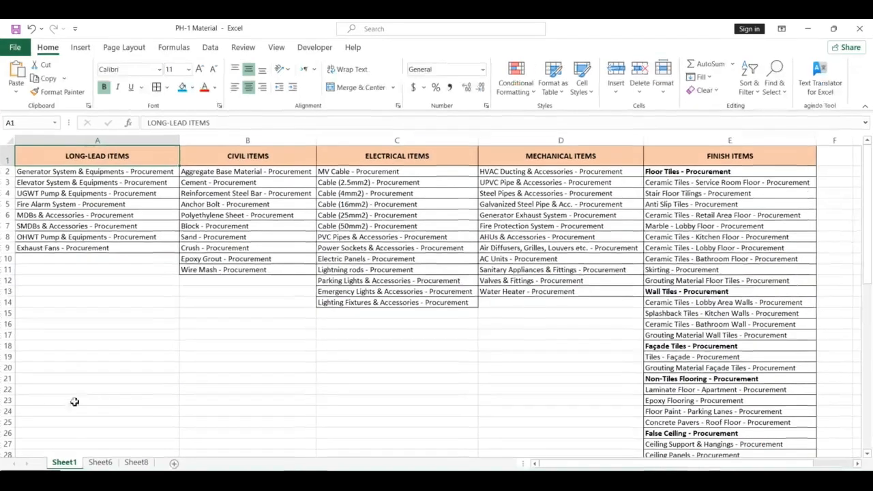
click(174, 464)
Step: Copy the wbs_id header from Book4 into cell A1 of the new PH-1 Material sheet
key(alt+Tab)
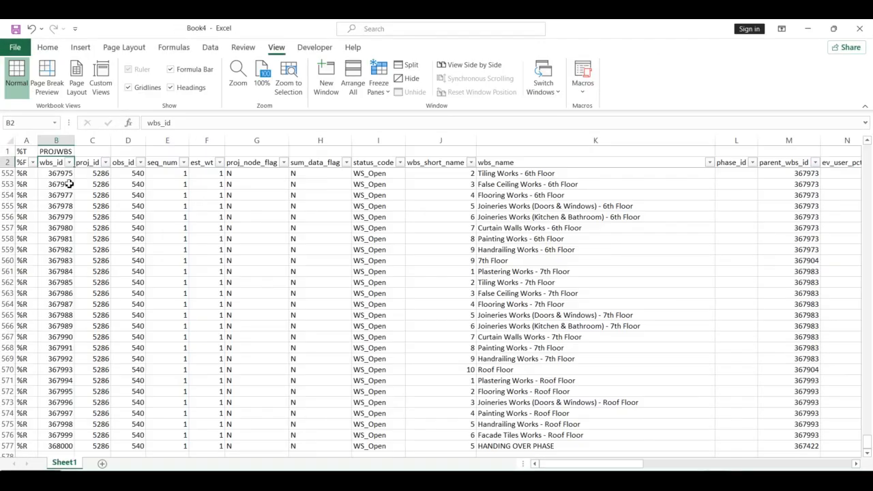
key(alt+Tab)
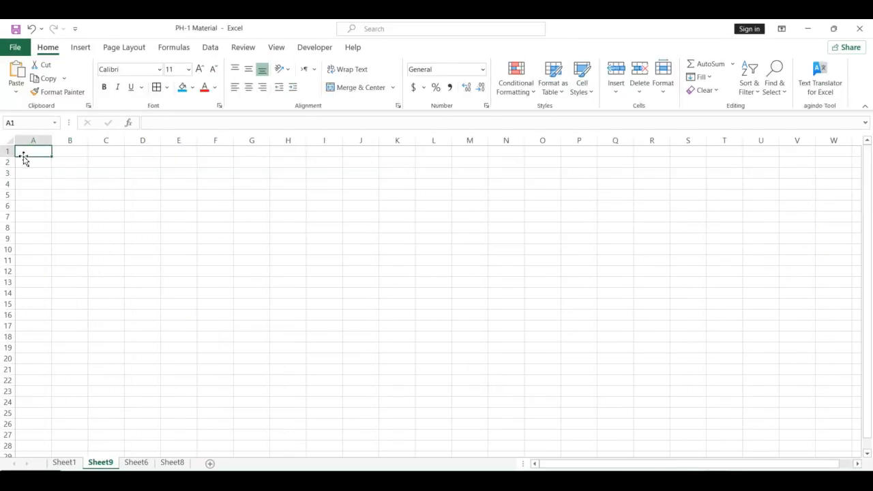
right_click(27, 154)
click(84, 214)
Step: Copy the wbs_short_name header from Book4 into cell B1 of the new PH-1 Material sheet
key(alt+Tab)
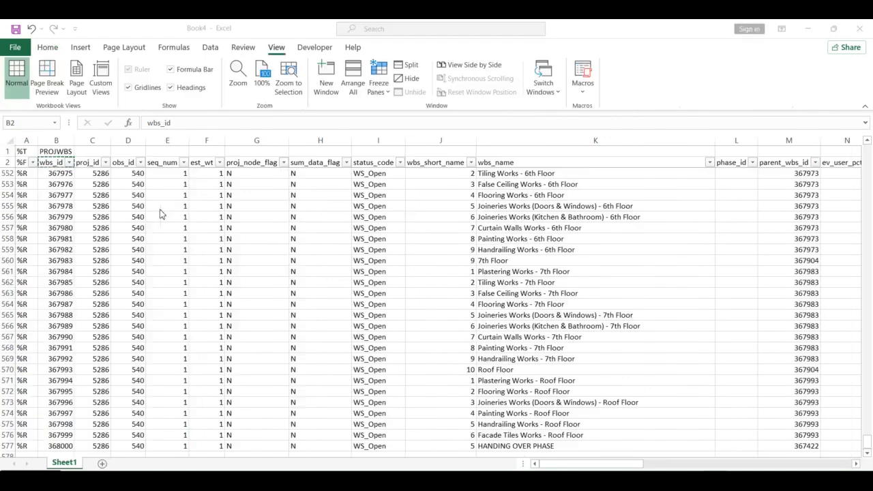
click(414, 167)
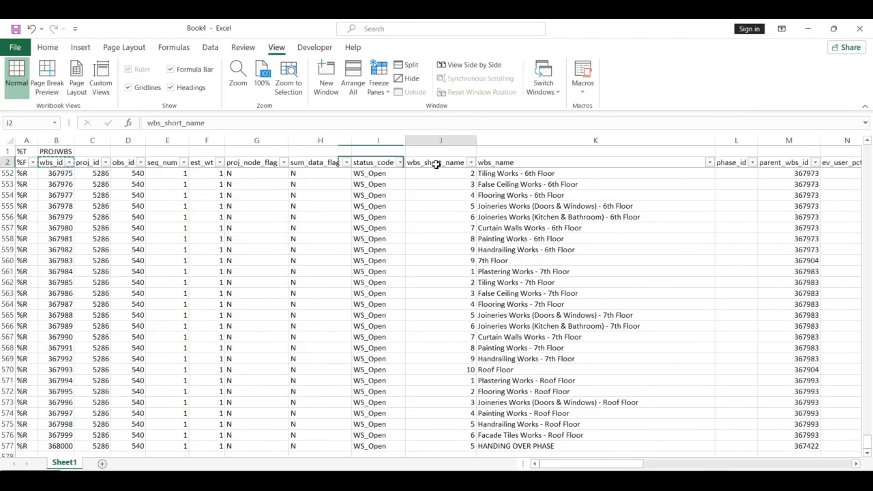
key(ctrl+c)
key(alt+Tab)
key(alt+Tab)
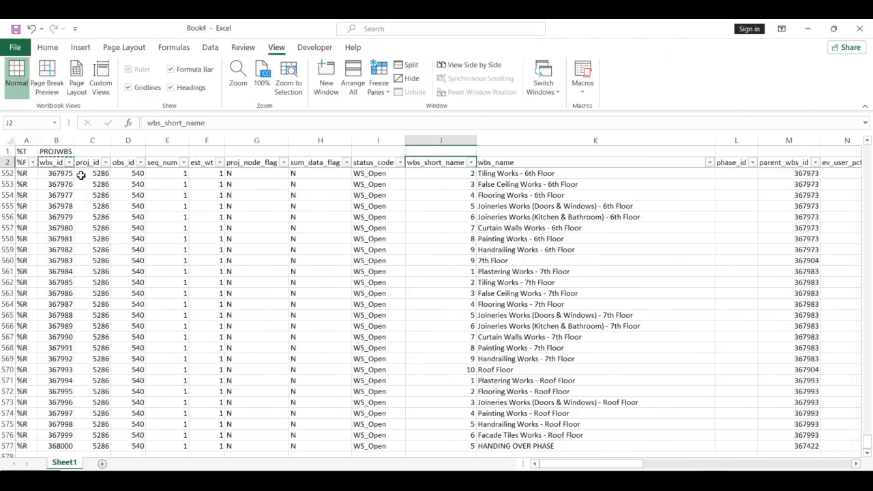
key(alt+Tab)
right_click(67, 153)
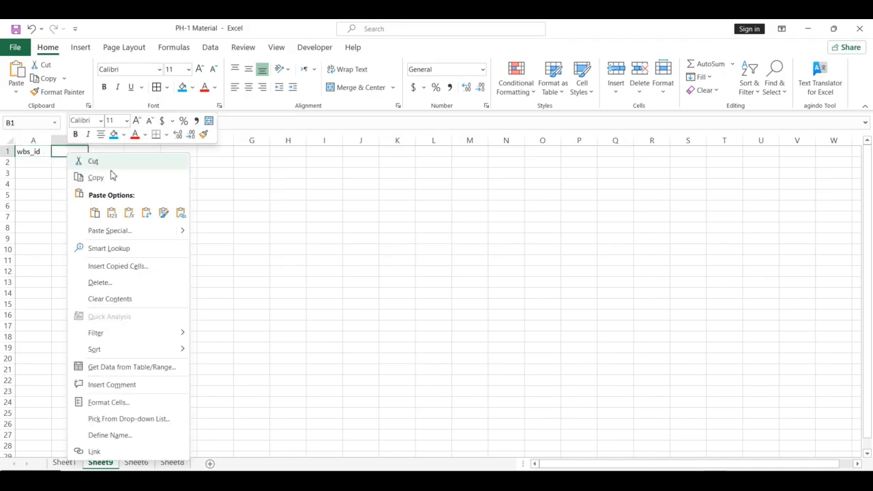
click(96, 213)
Step: Copy the wbs_name header from Book4 into cell C1 of the new PH-1 Material sheet
click(113, 150)
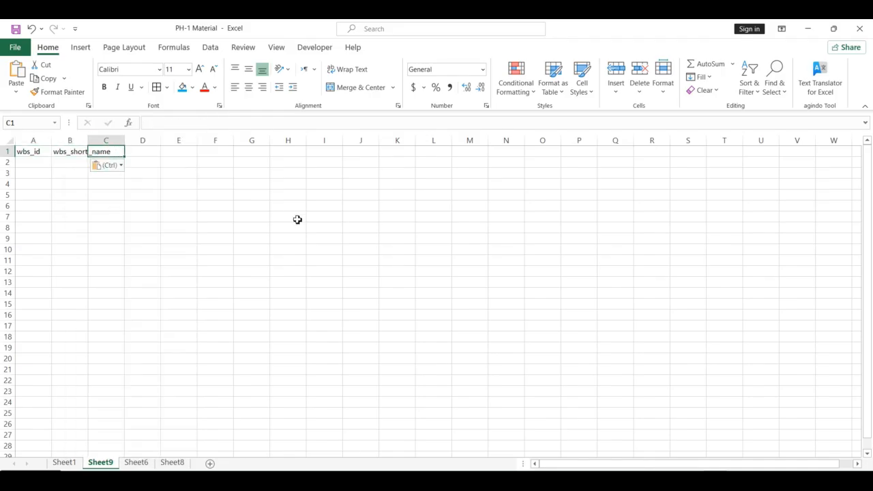
key(alt+Tab)
key(alt+Tab)
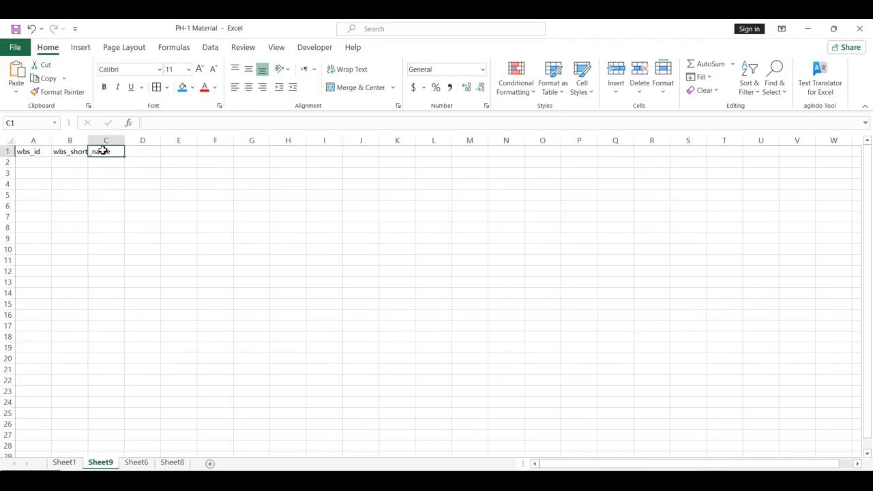
right_click(105, 150)
click(154, 212)
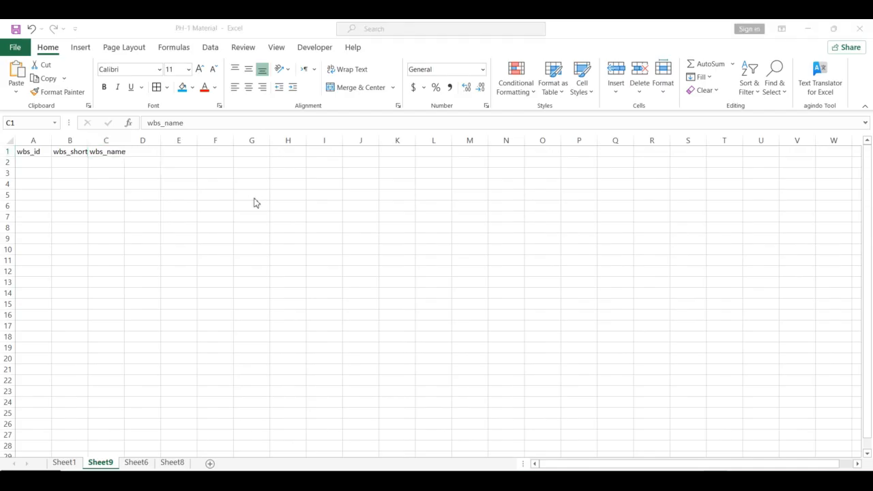
Step: Copy the parent_wbs_id header from Book4 into cell D1 of Sheet9 in the PH-1 Material workbook
key(alt+Tab)
click(724, 162)
key(Right)
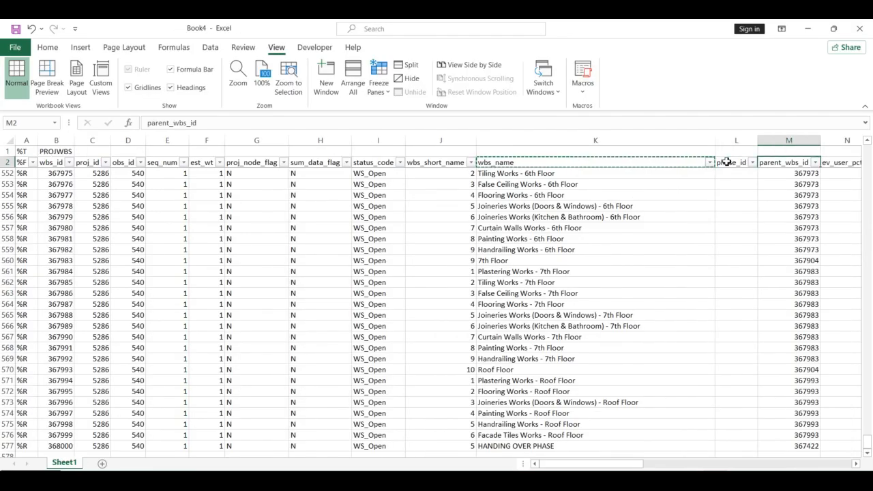
key(ctrl+c)
key(alt+Tab)
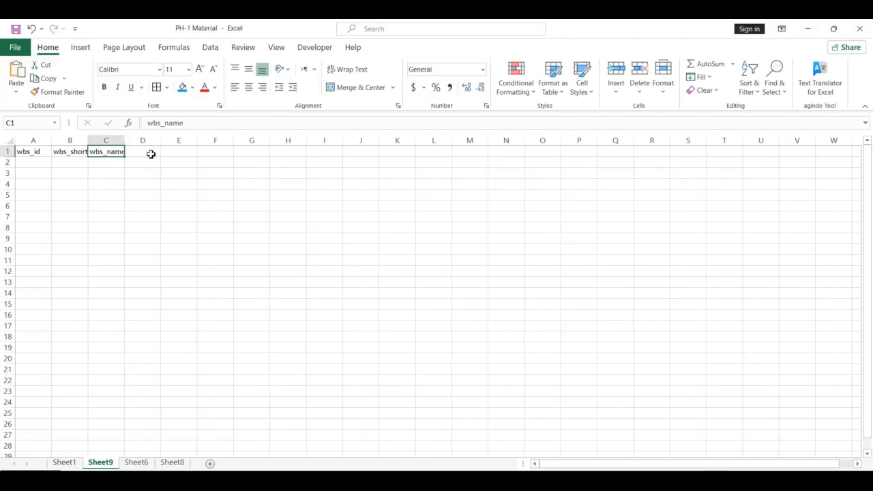
right_click(151, 154)
click(193, 212)
click(288, 183)
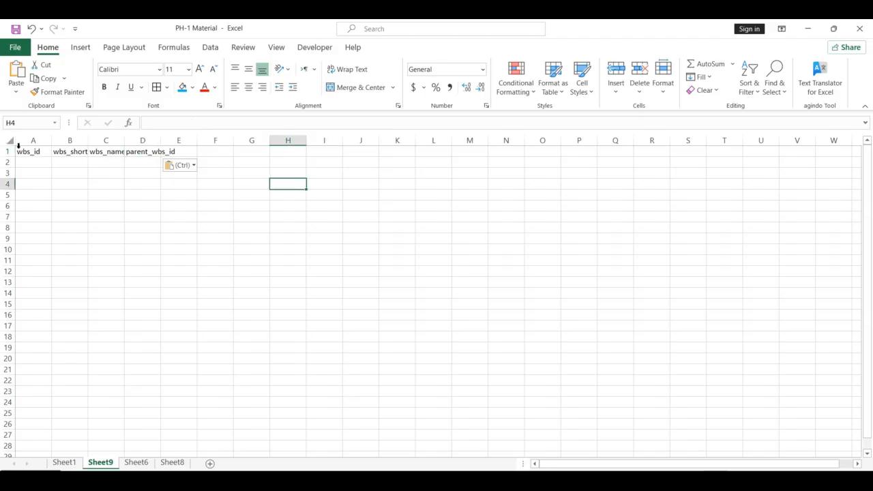
Step: Copy the LONG-LEAD ITEMS list with its heading from Sheet1 into Sheet9 from cell C2, fitting columns A to D to the headers
click(64, 462)
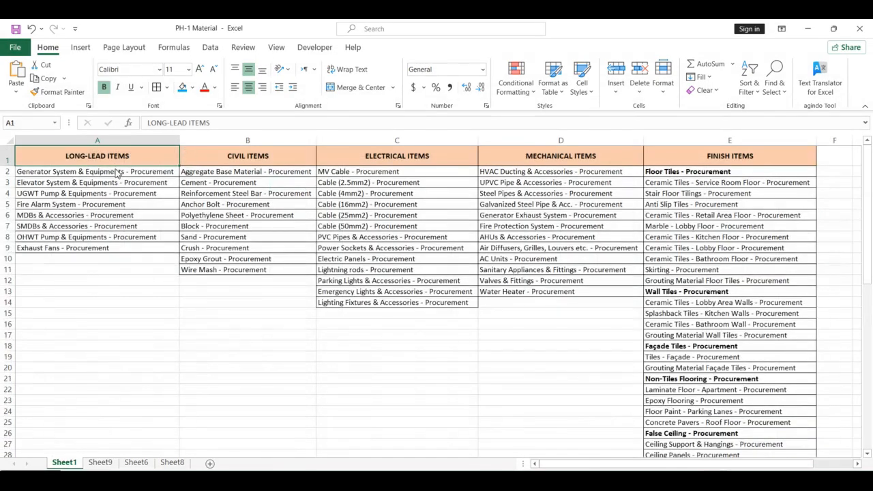
drag(102, 172, 101, 248)
key(ctrl+c)
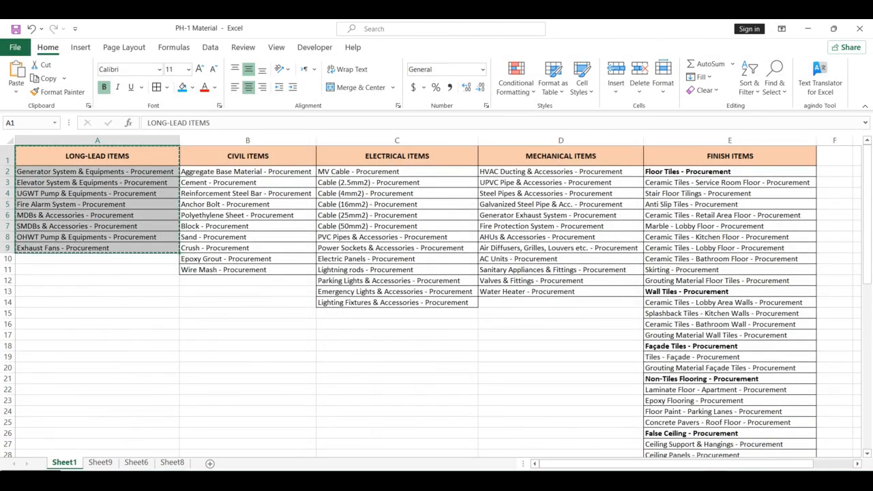
click(100, 463)
click(68, 163)
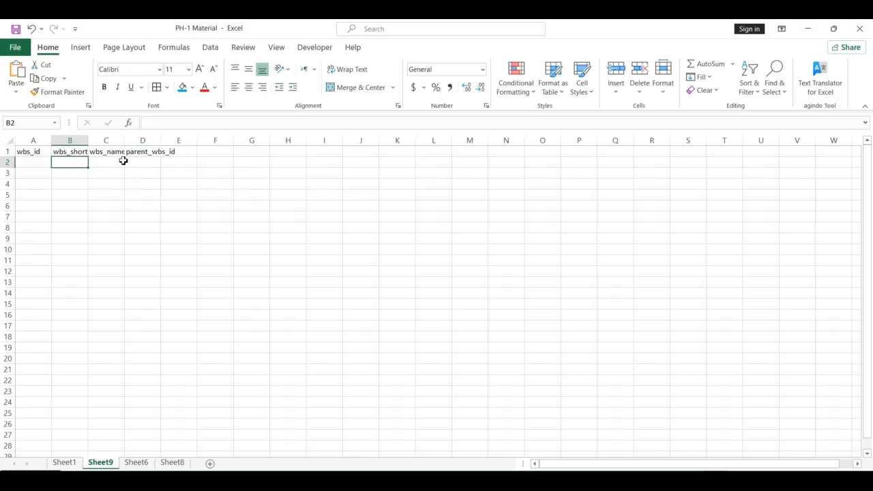
drag(25, 136, 128, 139)
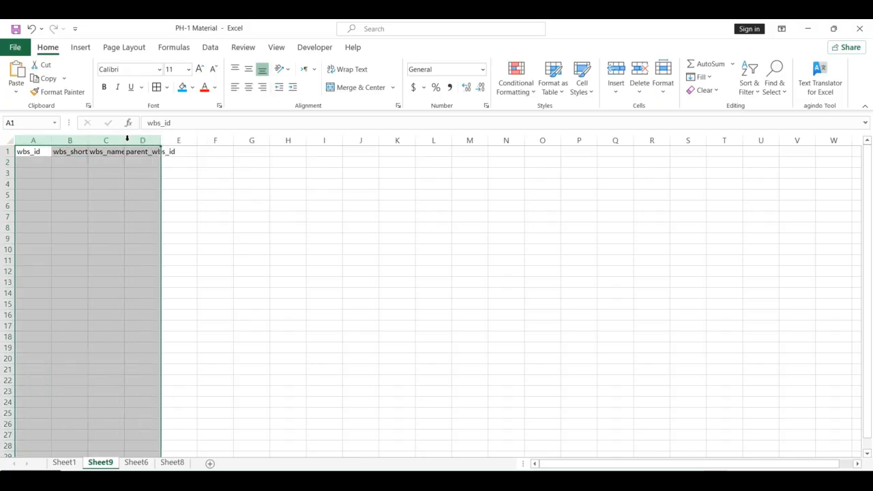
double_click(124, 140)
click(121, 156)
right_click(120, 162)
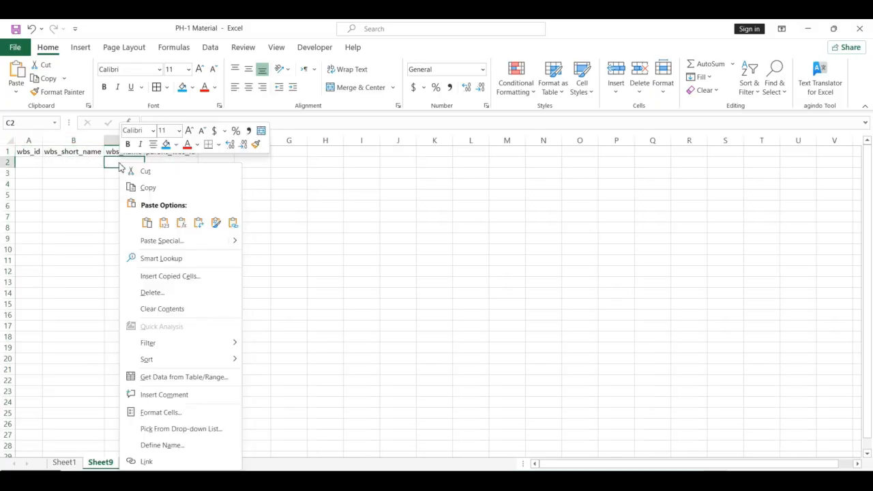
click(163, 224)
key(ctrl+v)
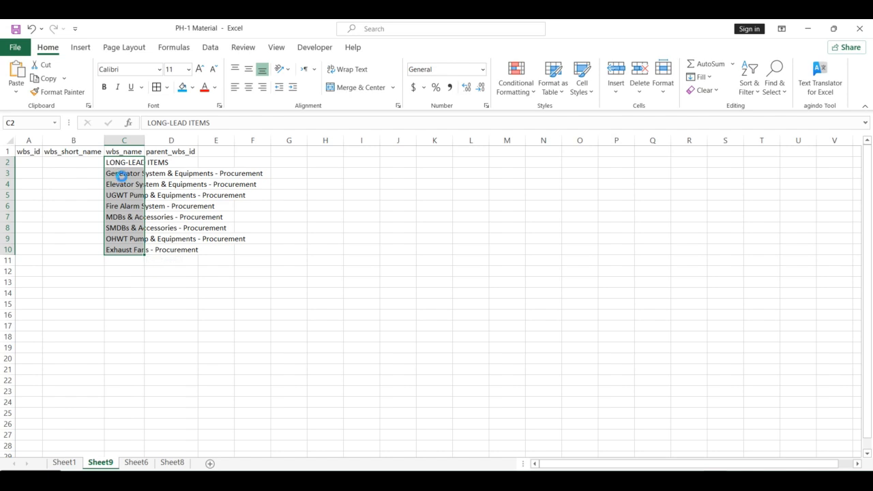
Step: Copy the CIVIL ITEMS list with its heading from Sheet1 into Sheet9 from cell C11
click(64, 463)
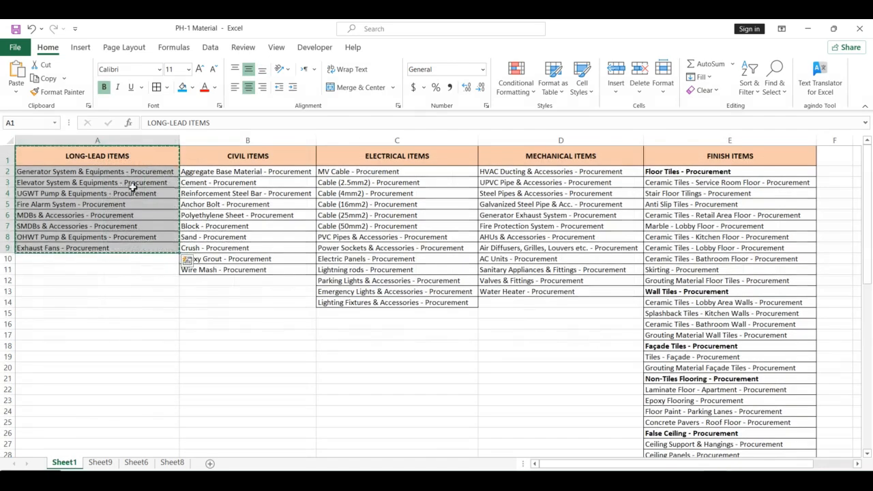
click(218, 164)
key(ctrl+shift+Down)
key(ctrl+c)
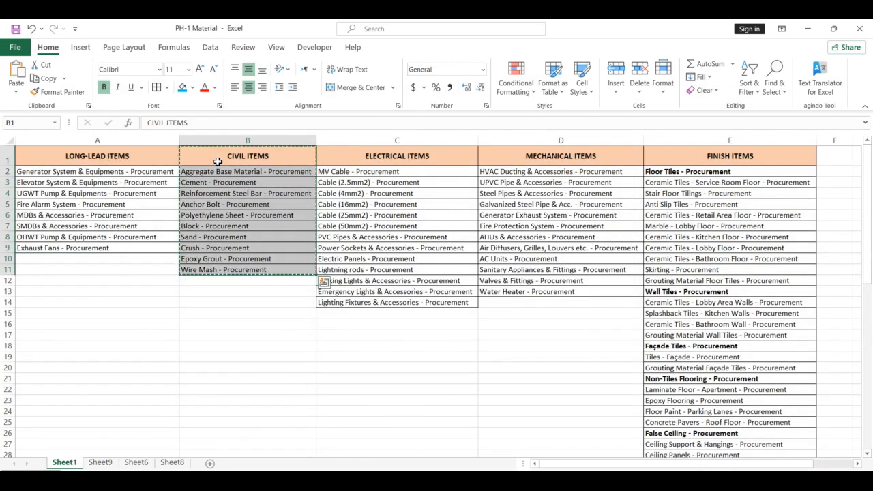
click(100, 462)
drag(122, 271, 121, 265)
click(121, 262)
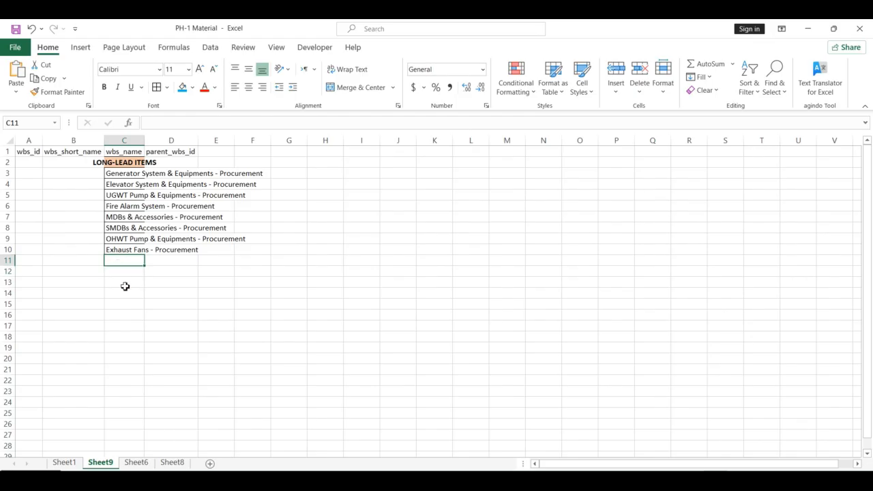
key(ctrl+v)
Step: Copy the ELECTRICAL ITEMS list with its heading from Sheet1 into Sheet9 from cell C22
click(68, 463)
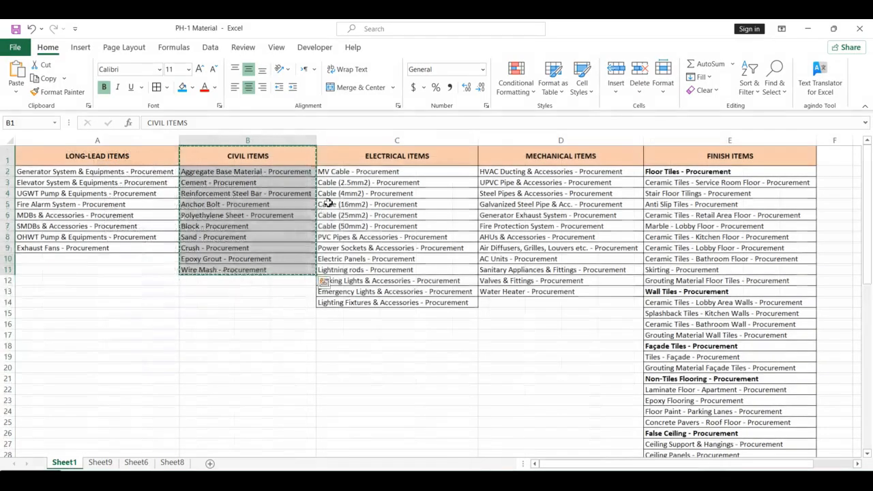
key(Right)
key(ctrl+shift+Down)
key(ctrl+c)
click(101, 464)
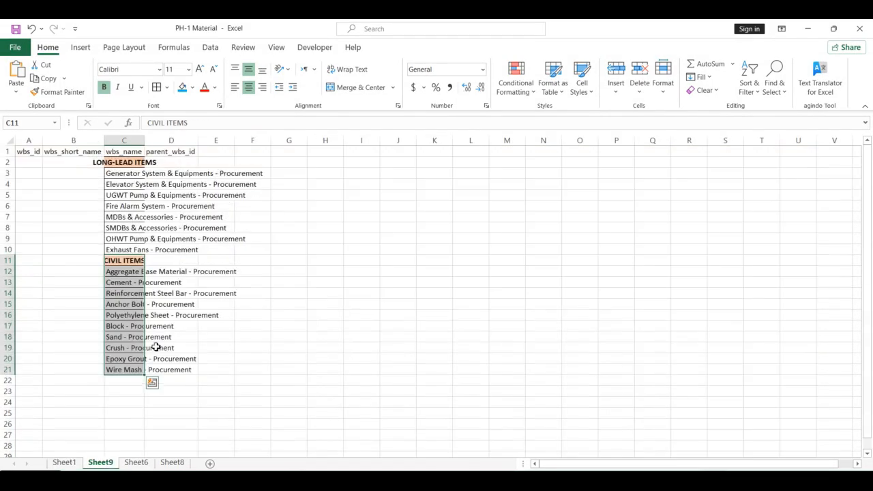
click(123, 380)
key(ctrl+v)
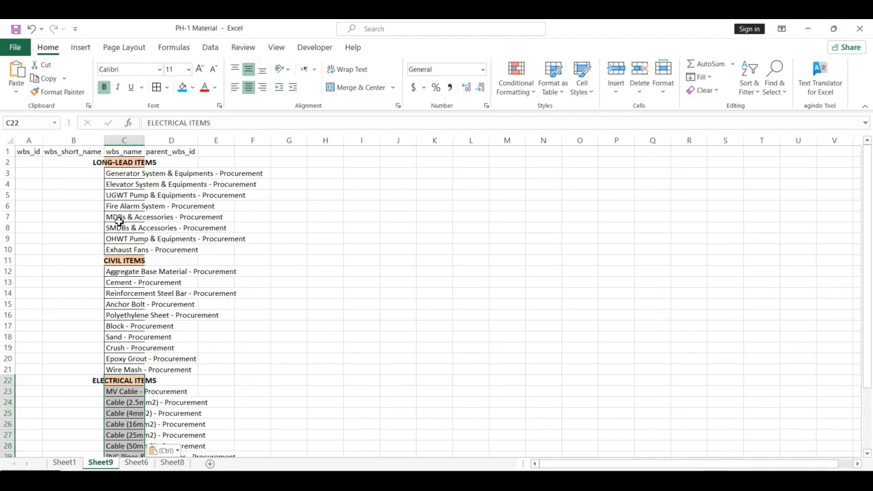
Step: Look over the MECHANICAL ITEMS and FINISH ITEMS lists on Sheet1 and return to Sheet9
click(67, 467)
drag(548, 157, 539, 283)
drag(729, 155, 726, 356)
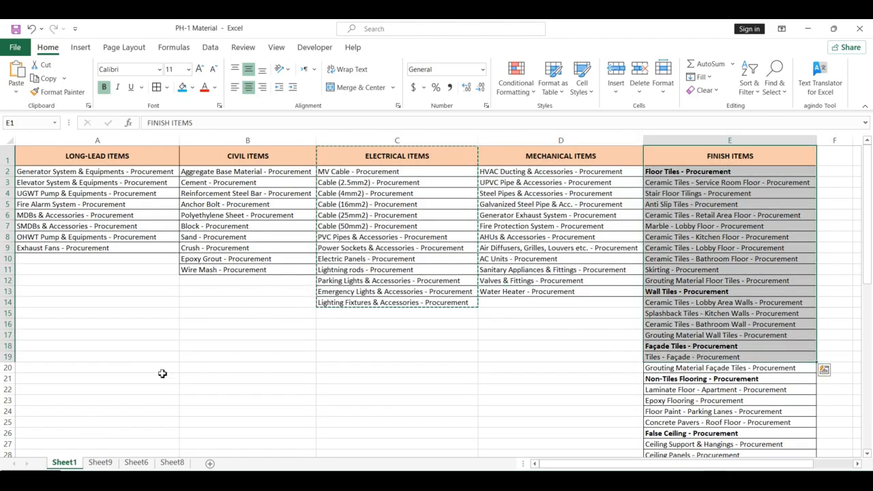
click(100, 462)
click(167, 240)
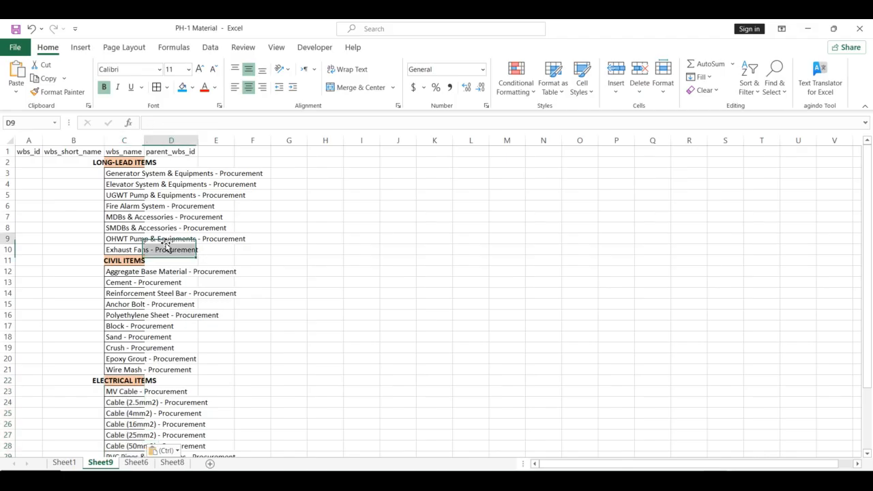
Step: Fit the widths of columns A to D on Sheet9 to their contents
drag(30, 146, 167, 141)
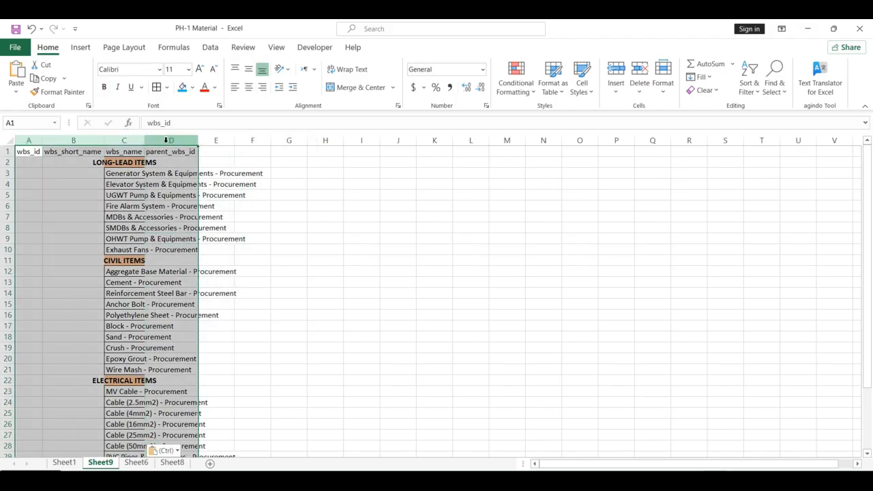
double_click(145, 140)
click(113, 241)
Step: Switch to Book4 and calculate the next wbs_id in cell B579 with the formula =B577+1
click(25, 166)
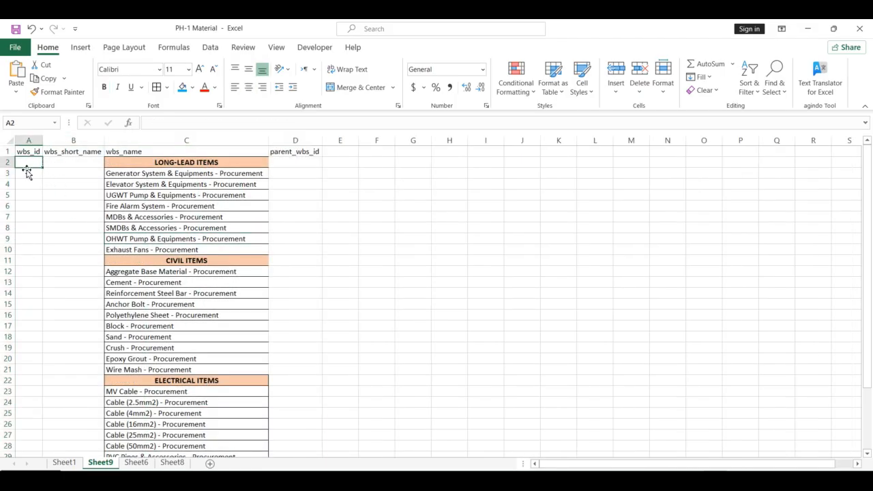
key(alt+Tab)
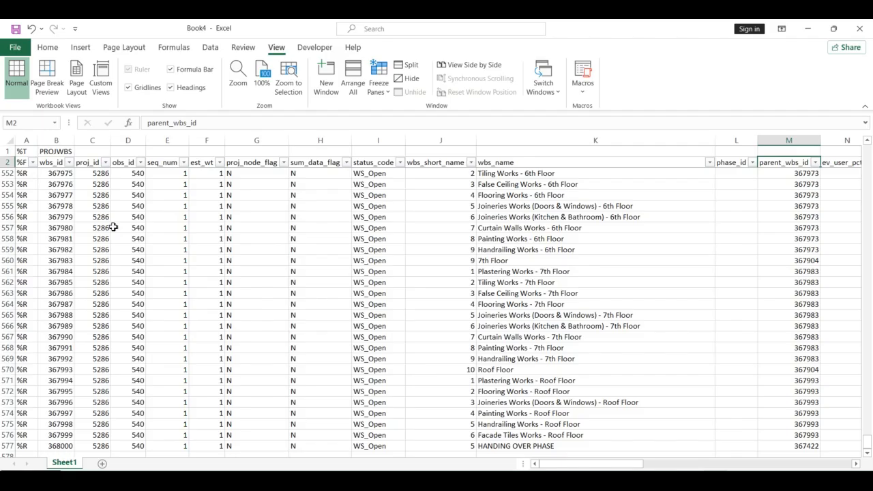
click(54, 186)
key(ctrl+Down)
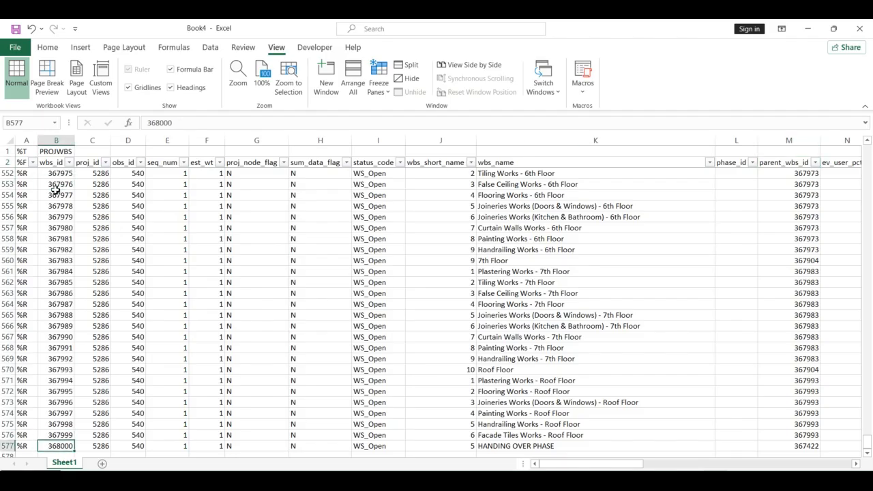
key(Down)
key(Down)
text(=)
key(Up)
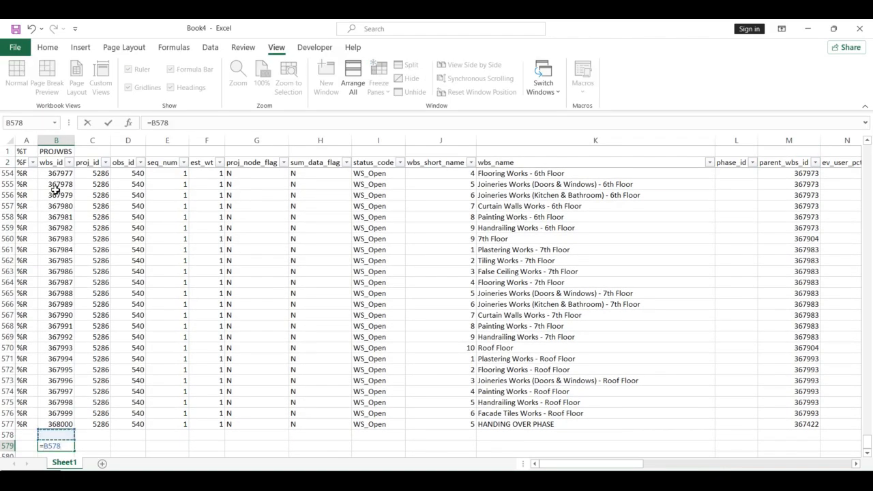
key(Up)
text(+1)
key(Return)
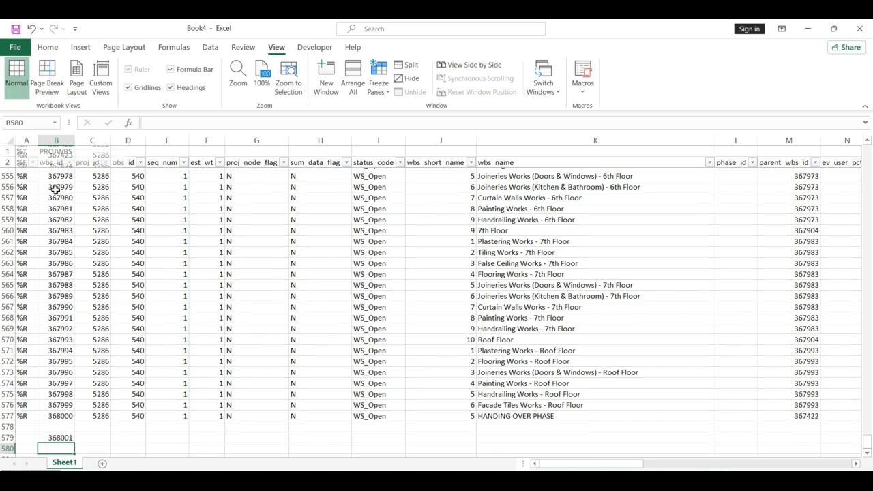
Step: Copy the new wbs_id from Book4 cell B579 into Sheet9 cell A2 as a value, and widen column A to fit it
key(Up)
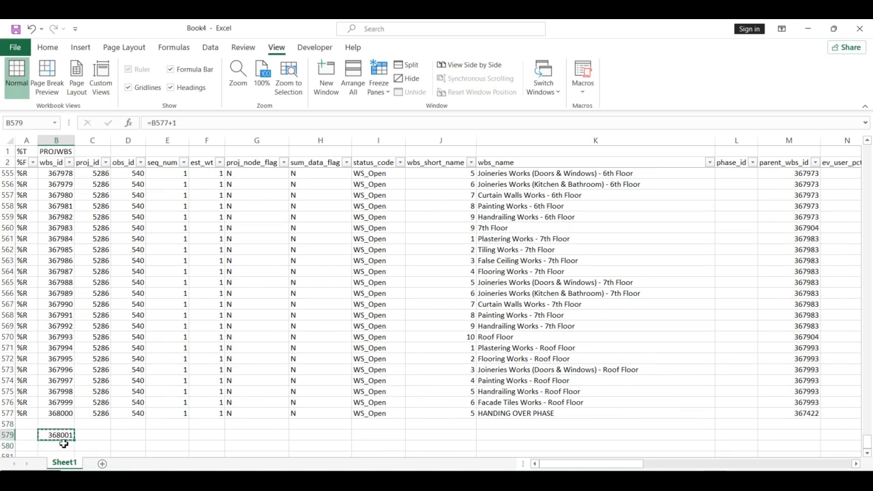
key(alt+Tab)
click(38, 160)
right_click(35, 161)
click(75, 218)
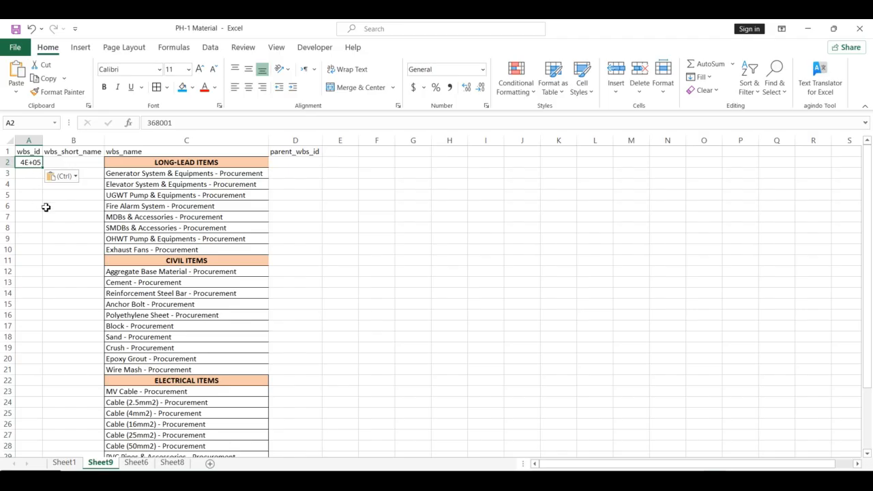
key(alt+Tab)
key(alt+Tab)
click(78, 251)
Step: Review the wbs_short_name values in Book4 against the empty wbs_short_name cell B2 on Sheet9
click(83, 163)
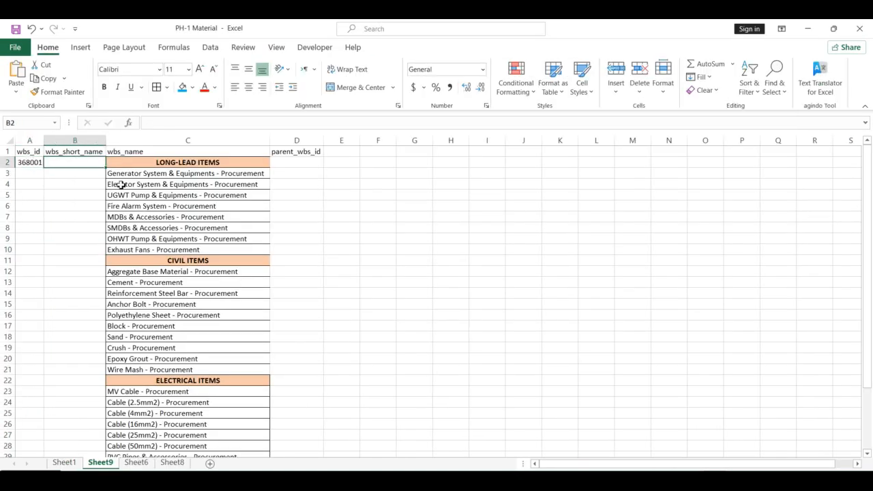
key(alt+Tab)
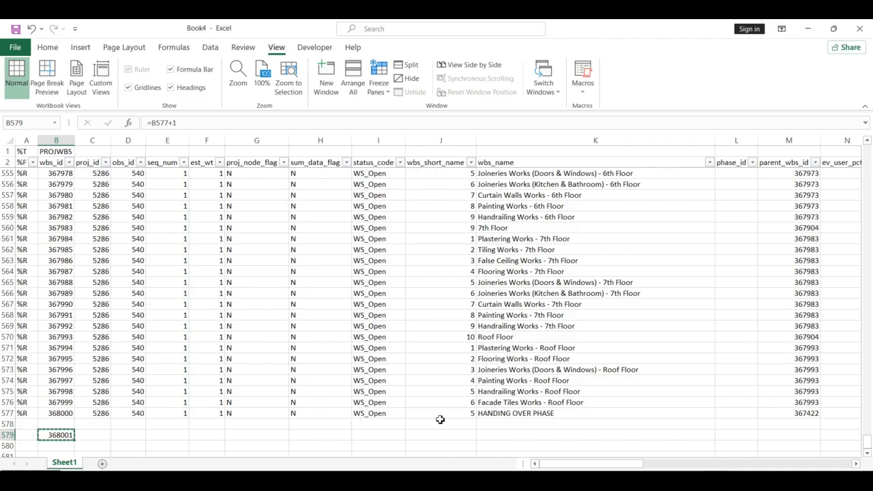
click(518, 360)
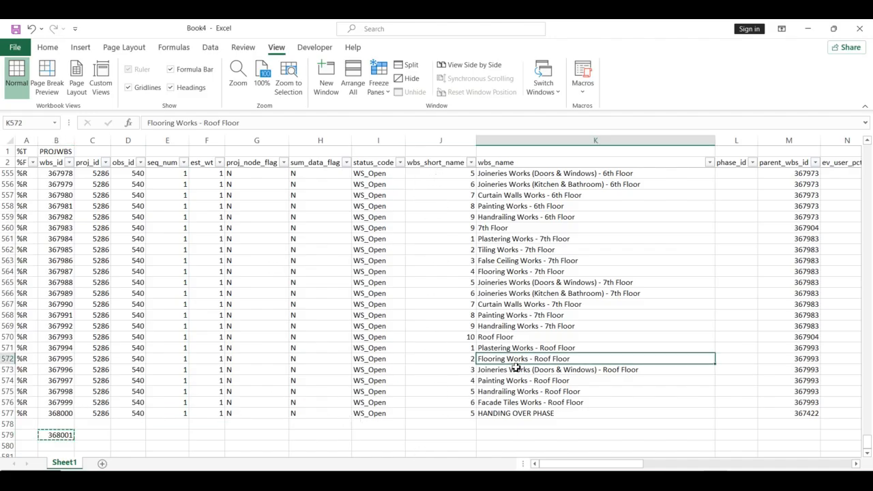
key(alt+Tab)
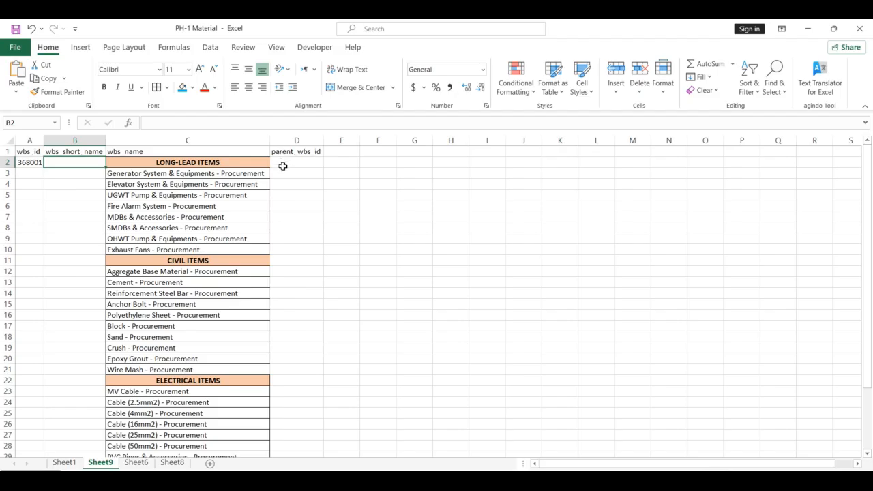
Step: Filter the wbs_name column in Book4 by "Procurement" to find the parent ID for Sheet9 cell D2
click(277, 162)
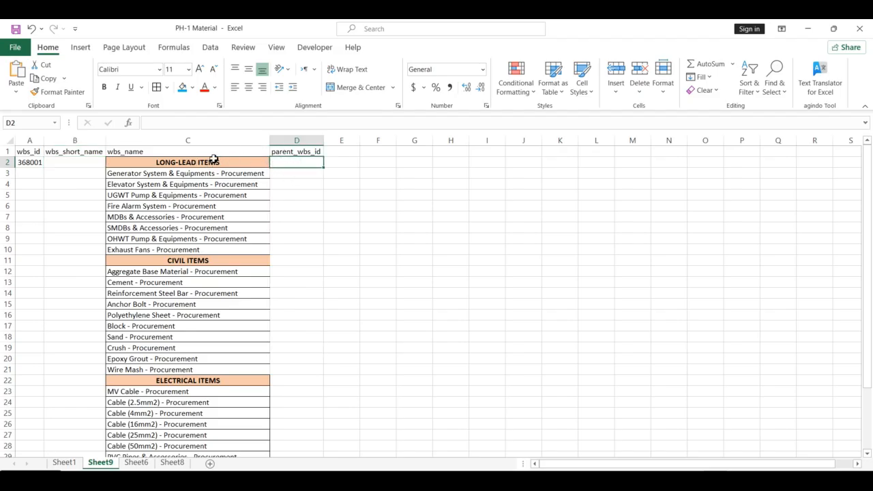
key(alt+Tab)
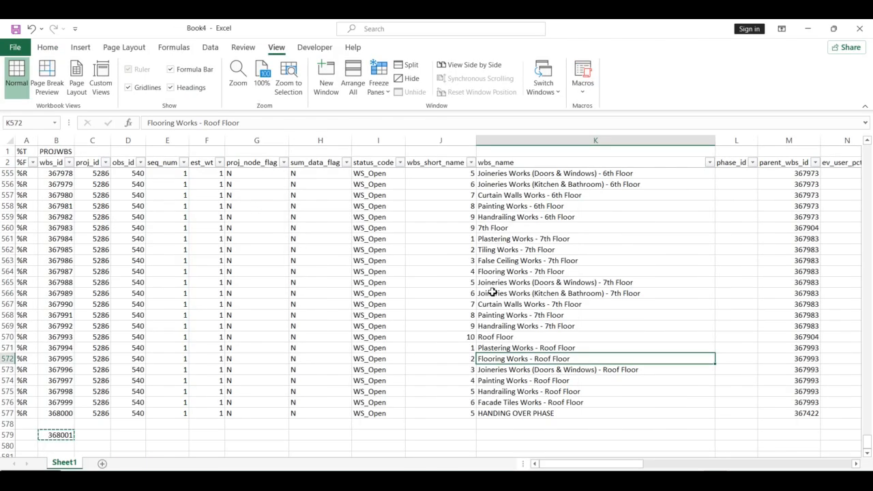
click(492, 293)
key(ctrl+Up)
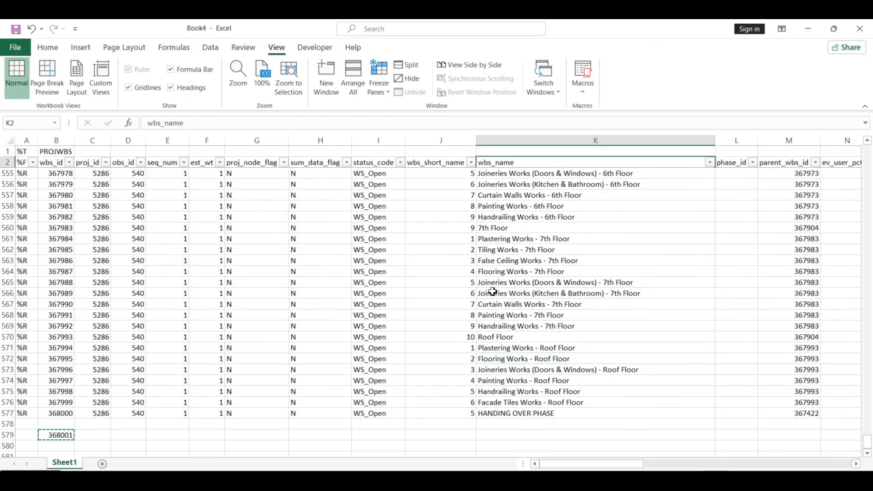
click(711, 163)
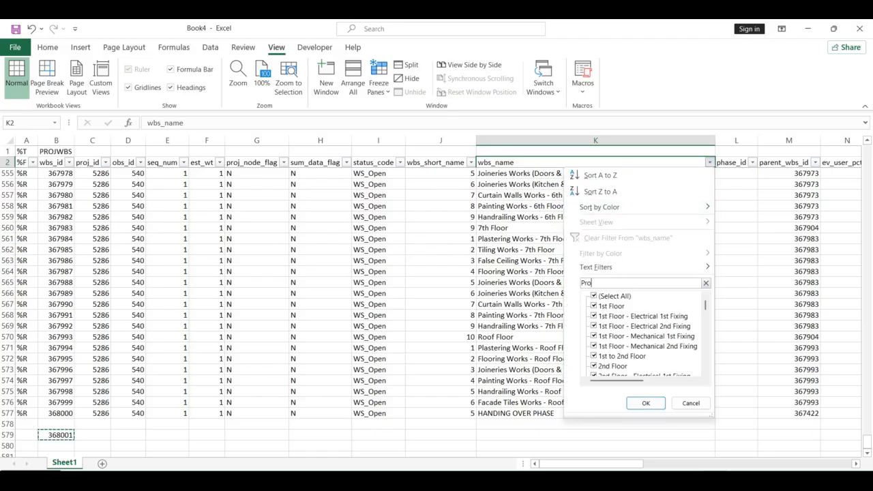
text(Procurement)
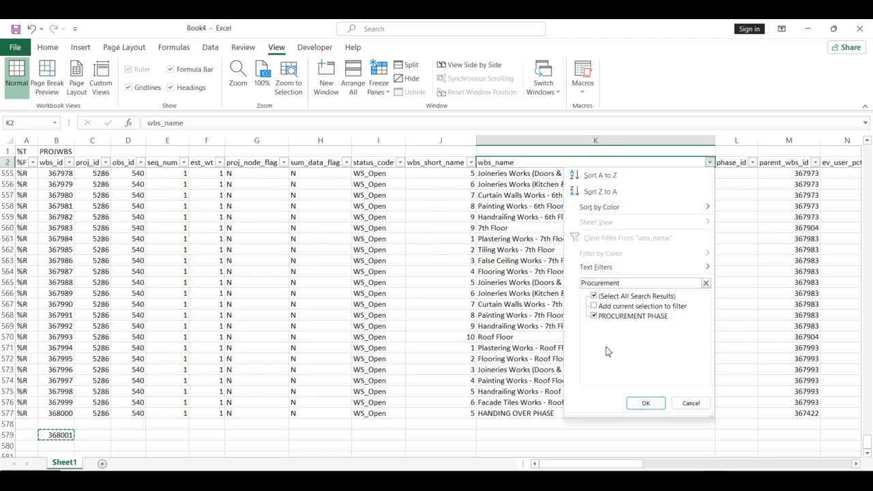
click(648, 405)
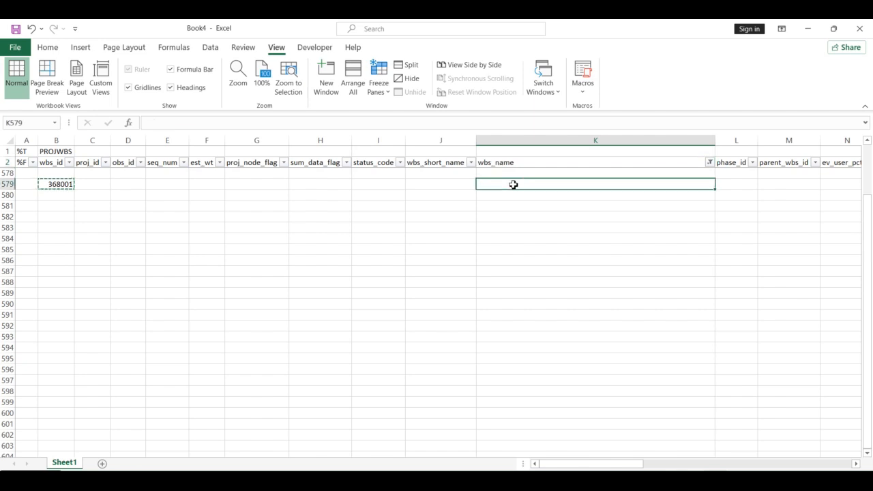
Step: Copy the PROCUREMENT PHASE wbs_id from Book4 cell B100 into the LONG-LEAD ITEMS parent_wbs_id cell D2 on Sheet9 as a value
key(Down)
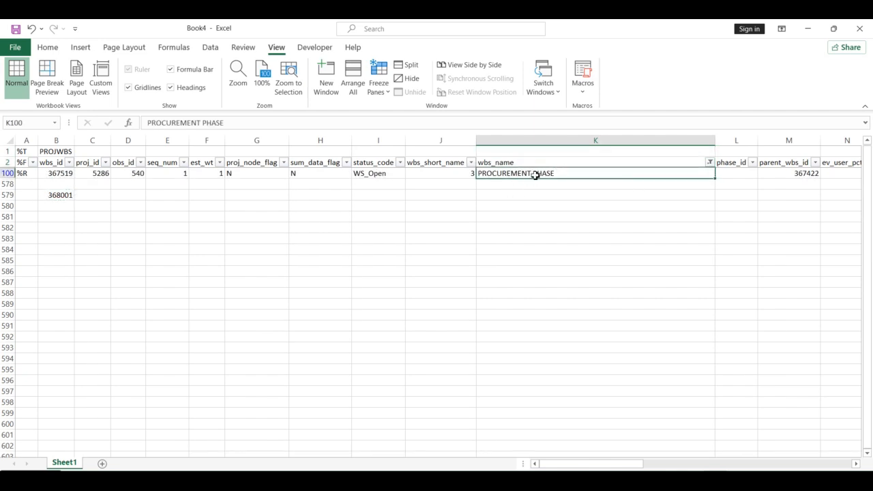
click(60, 176)
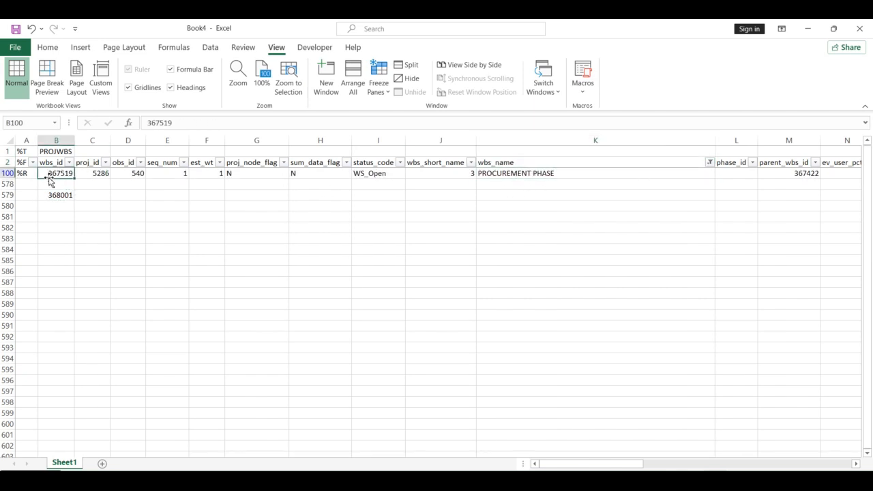
key(alt+Tab)
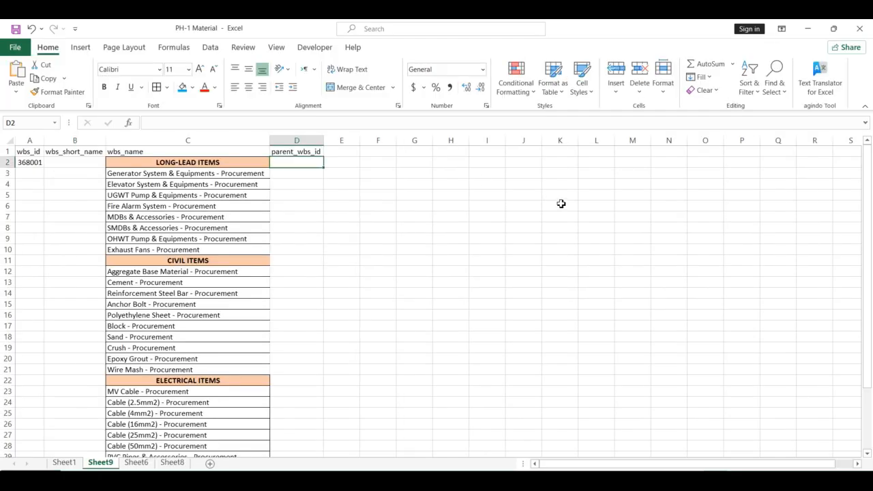
right_click(285, 163)
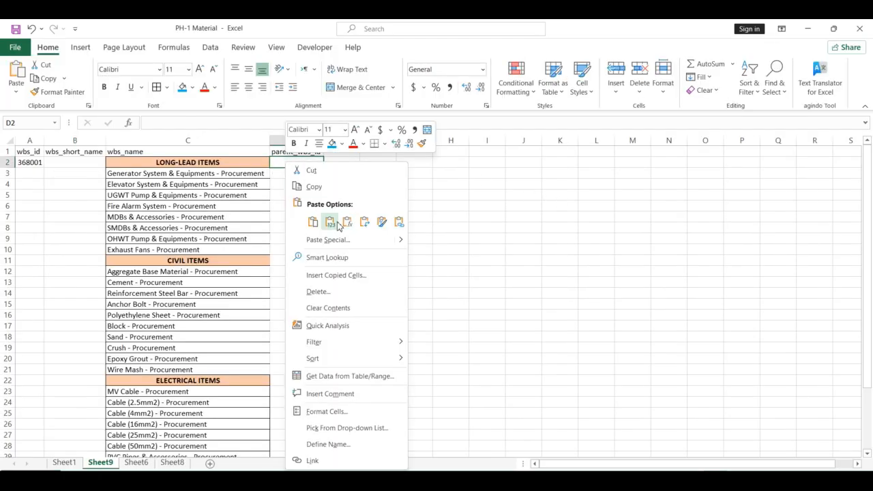
click(329, 224)
click(220, 164)
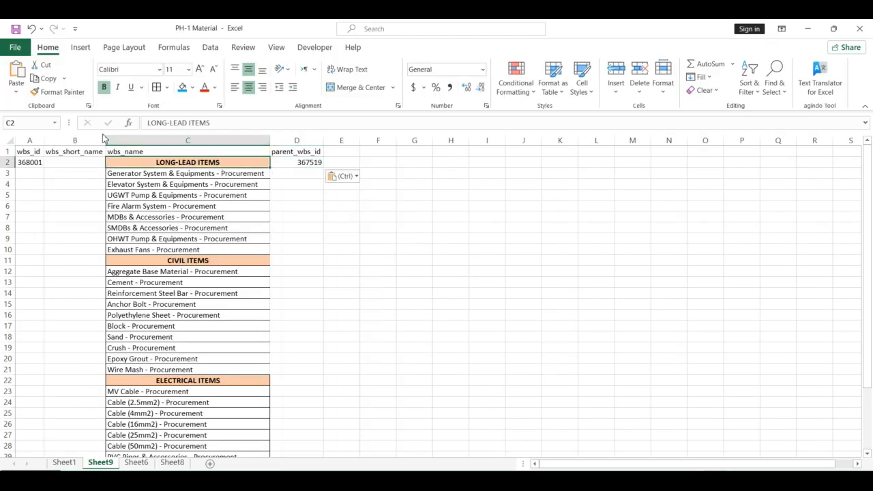
Step: Add filters to the Sheet9 table headers and show only the rows whose wbs_name has the orange fill
click(20, 155)
key(ctrl+shift+Right)
key(ctrl+shift+Down)
key(ctrl+shift+Down)
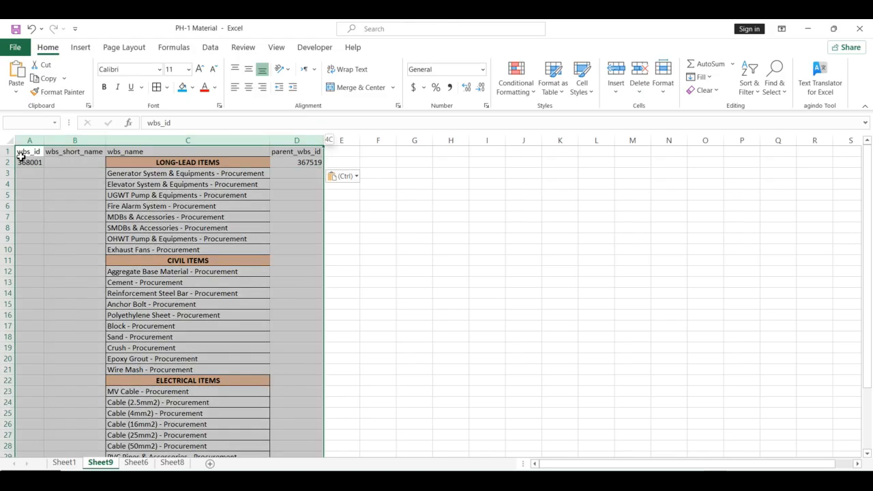
click(749, 83)
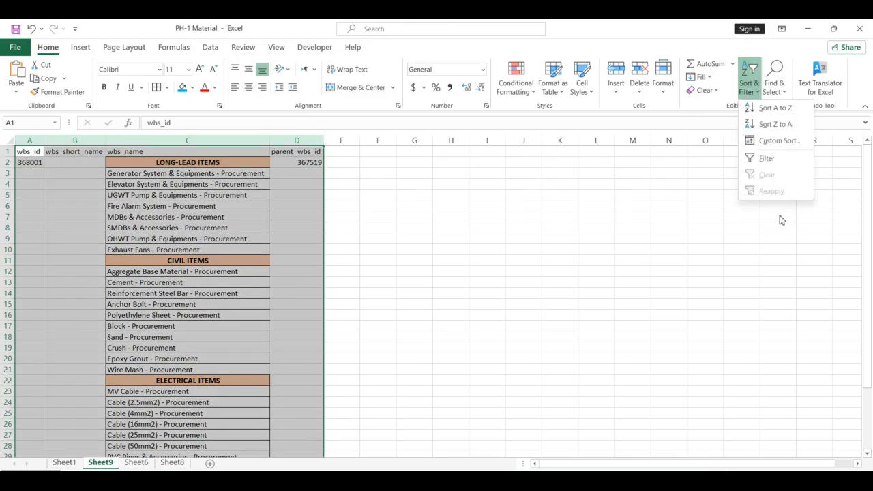
click(777, 164)
click(205, 185)
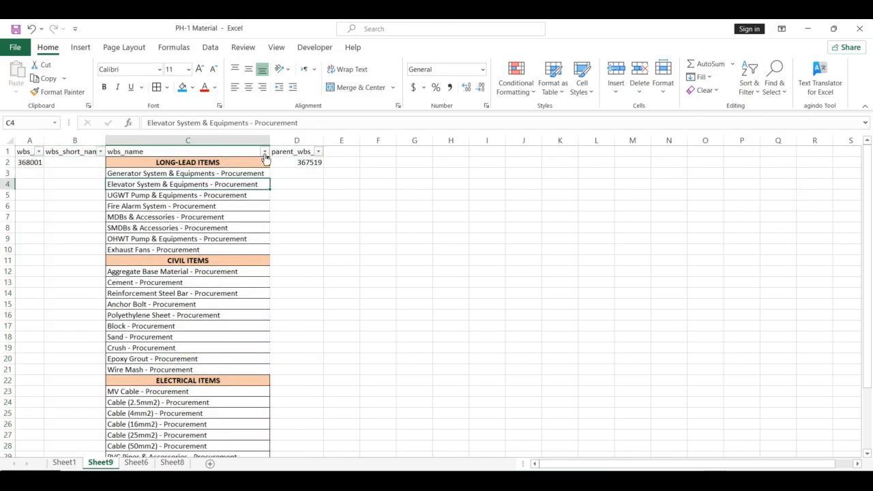
click(264, 152)
mouse_move(190, 242)
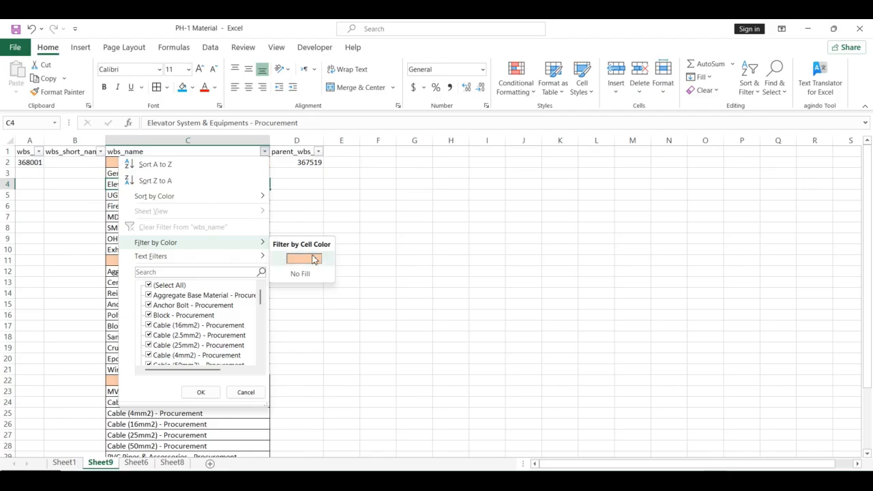
click(313, 259)
Step: Copy parent ID 367519 from D2 to the CIVIL, ELECTRICAL, MECHANICAL and FINISH ITEMS rows in column D
click(300, 163)
key(ctrl+c)
key(Down)
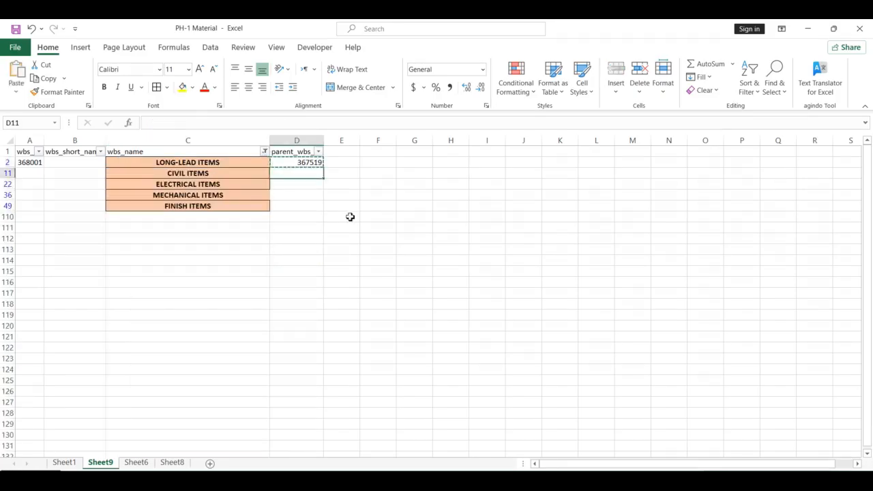
key(ctrl+v)
key(Down)
key(ctrl+v)
key(Down)
key(ctrl+v)
key(Down)
key(ctrl+v)
key(Down)
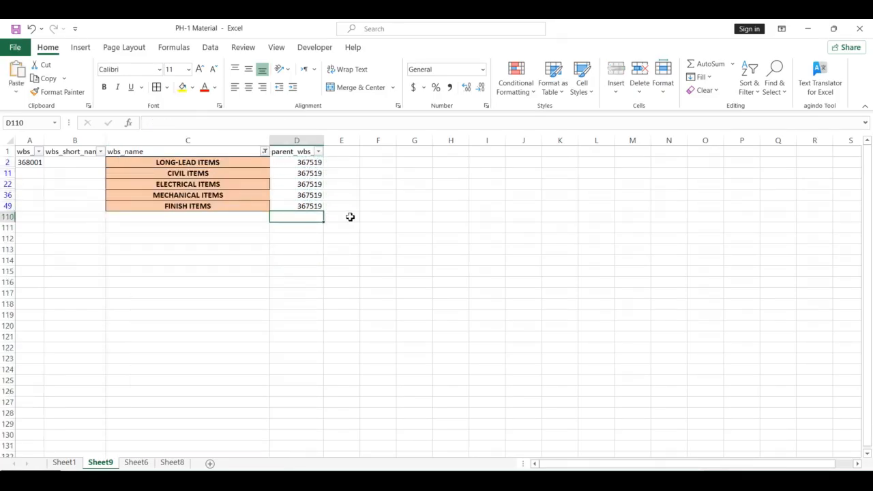
Step: Clear the colour filter from the wbs_name column to show all item rows
key(Up)
key(Up)
key(Up)
key(Up)
key(Up)
key(Up)
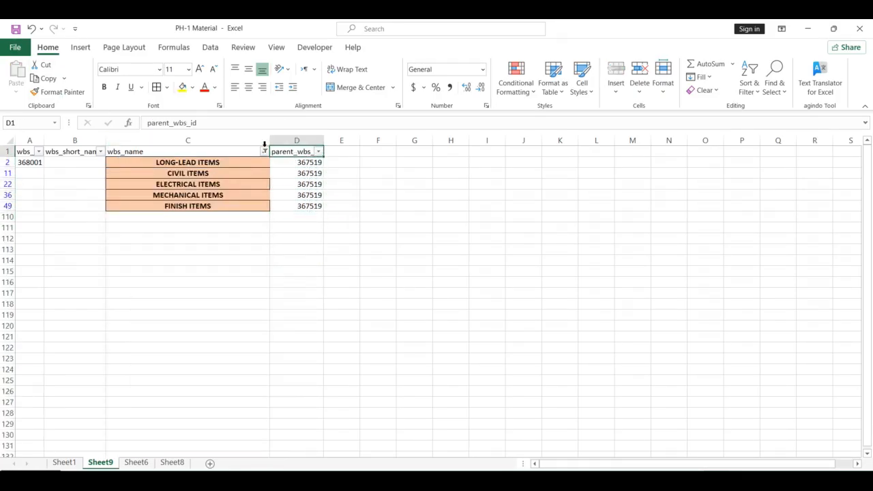
click(265, 151)
click(164, 226)
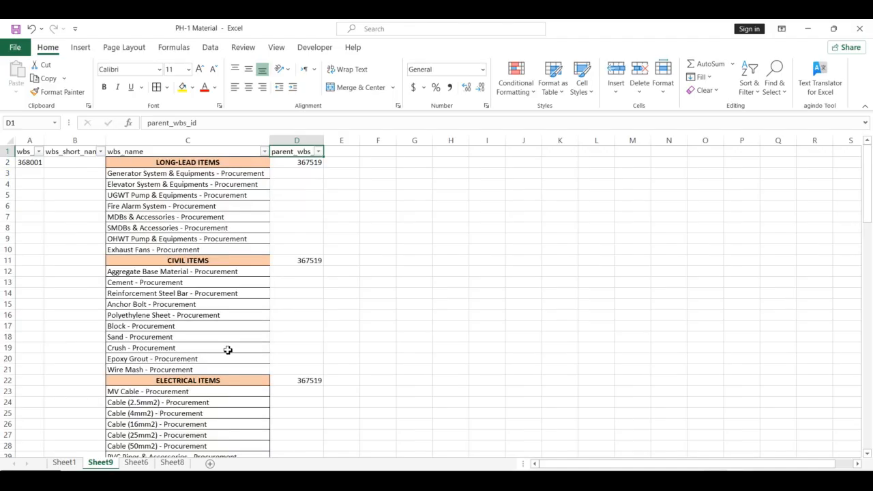
click(168, 206)
Step: Enter the wbs_id 368002 in cell A3 for the Generator System & Equipments row
click(32, 165)
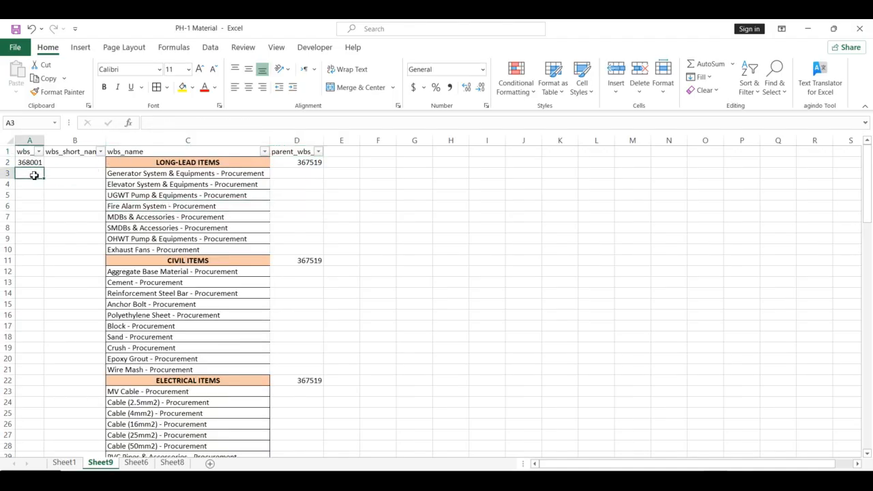
key(ctrl+c)
click(34, 176)
key(ctrl+v)
double_click(35, 176)
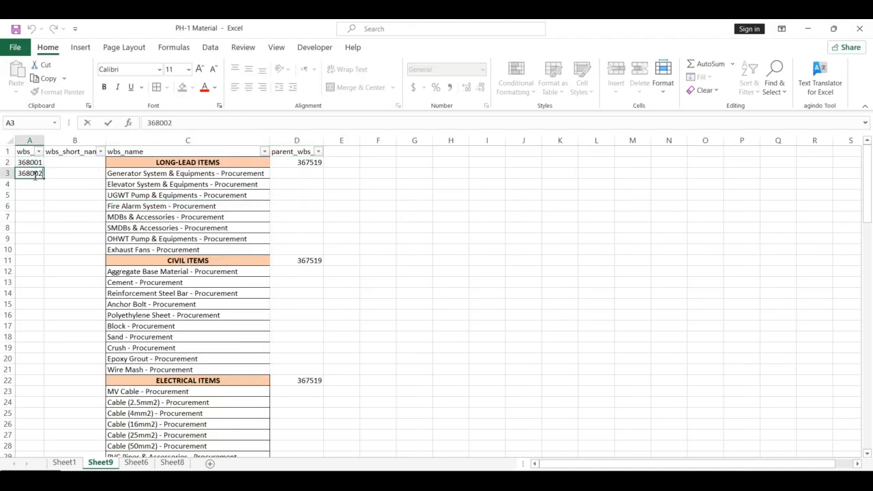
key(Return)
Step: Fill the wbs_id series from A2:A3 down to row 109, the last procurement item
key(Up)
key(Up)
key(shift+Down)
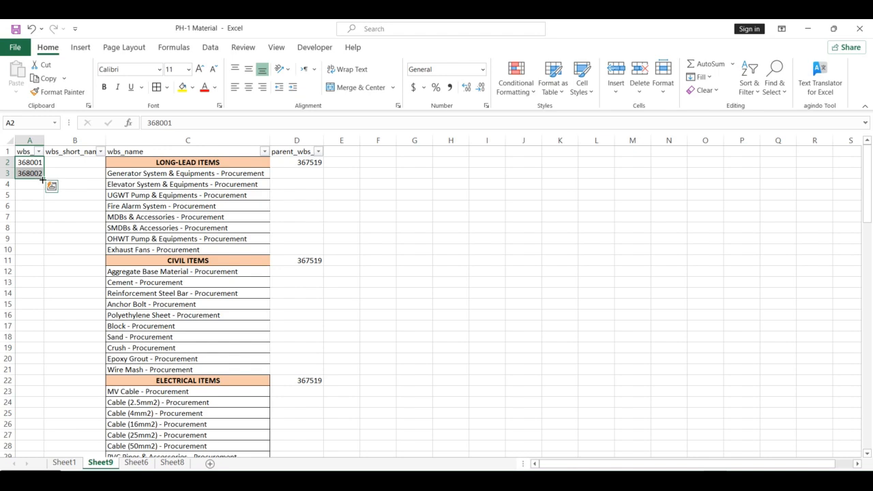
drag(42, 178, 40, 440)
click(226, 340)
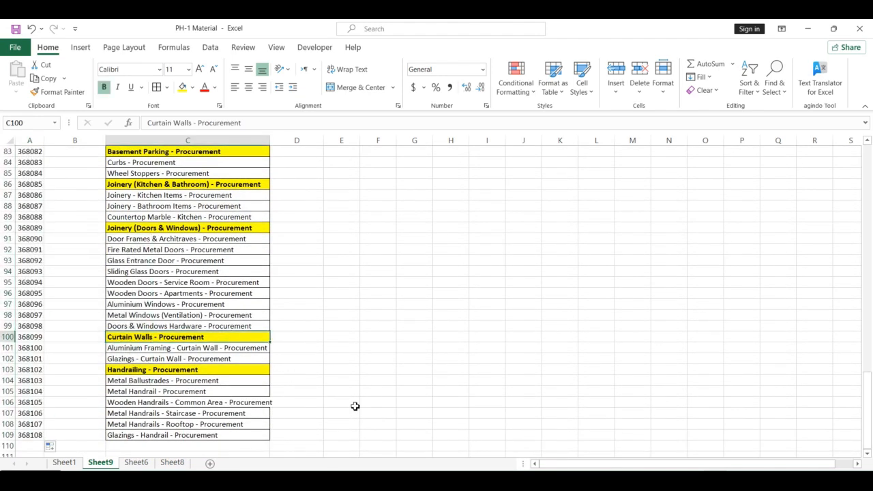
Step: Review which wbs_name items belong under the LONG-LEAD ITEMS heading, rows 3 to 10
key(ctrl+Up)
key(Right)
key(Down)
key(Down)
key(Left)
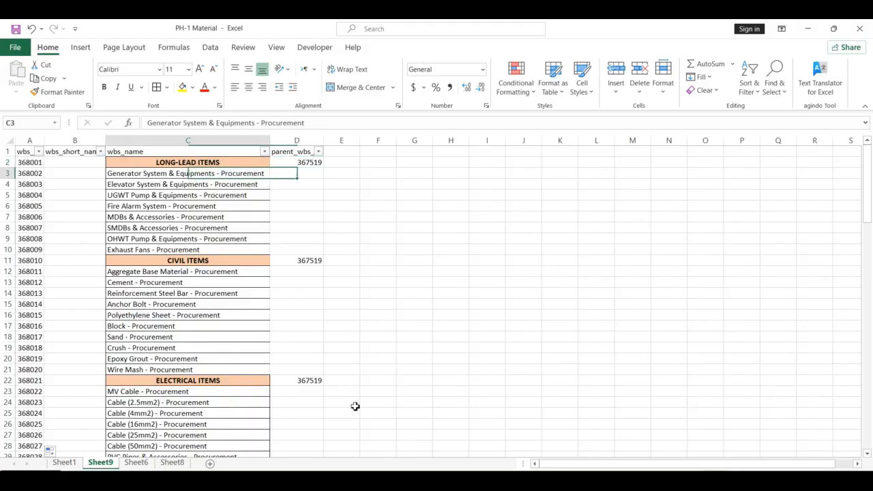
key(Right)
key(Left)
key(ctrl+shift+Down)
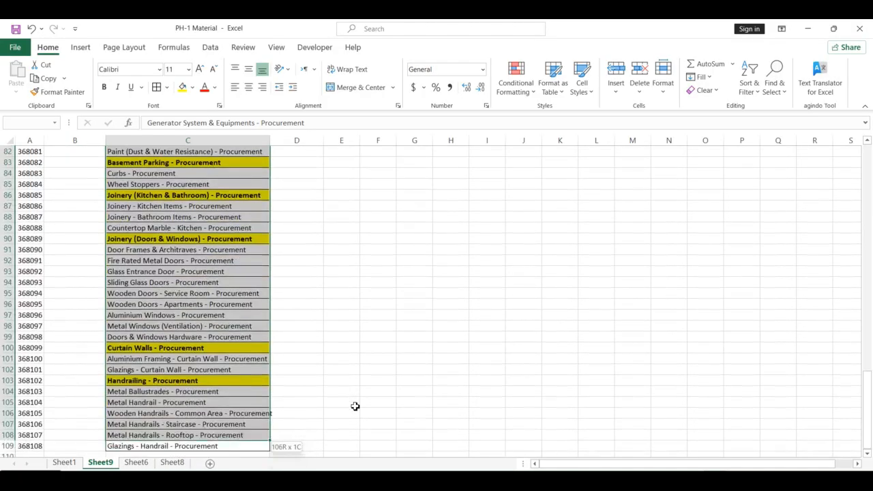
key(Up)
key(Down)
key(shift+Down)
key(shift+Down)
key(shift+Down)
key(shift+Down)
key(shift+Down)
key(shift+Down)
key(shift+Down)
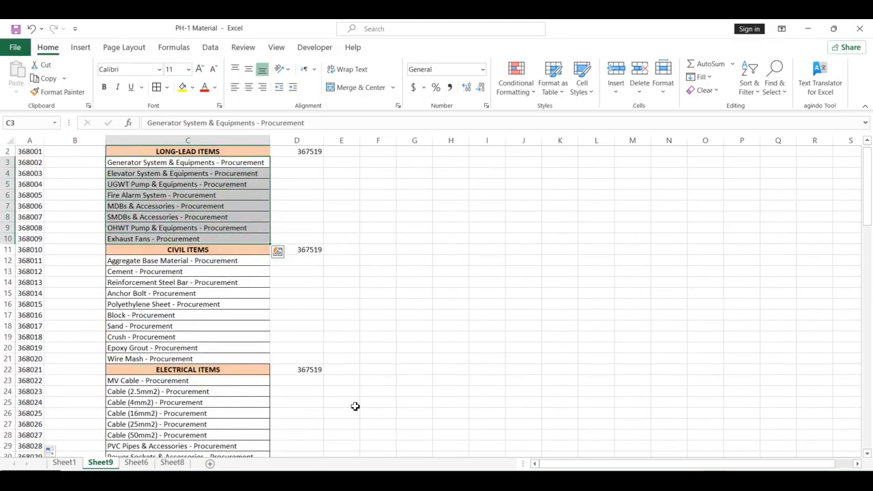
Step: Enter the formula =A2 in D3 so the Generator System row takes the LONG-LEAD ITEMS wbs_id as its parent
key(ctrl+Home)
key(Down)
key(Down)
key(Right)
key(Right)
key(Left)
key(Left)
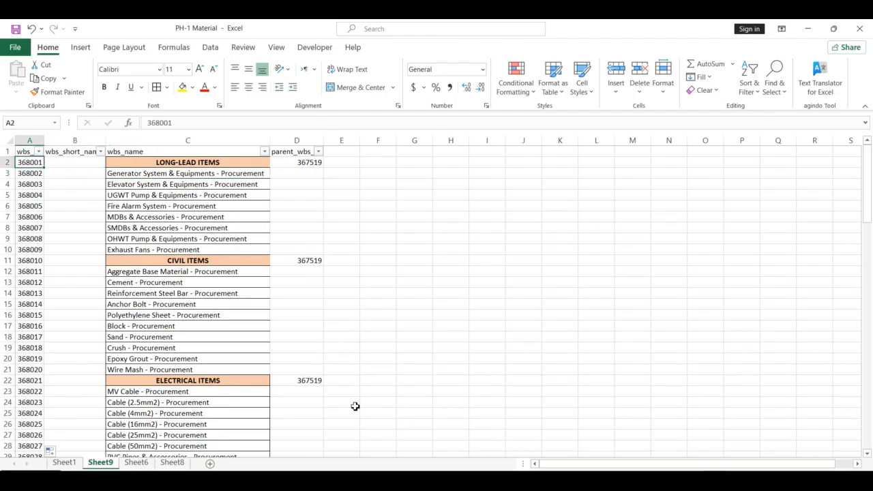
key(Right)
key(Right)
key(Right)
text(=)
key(Left)
key(Left)
key(Left)
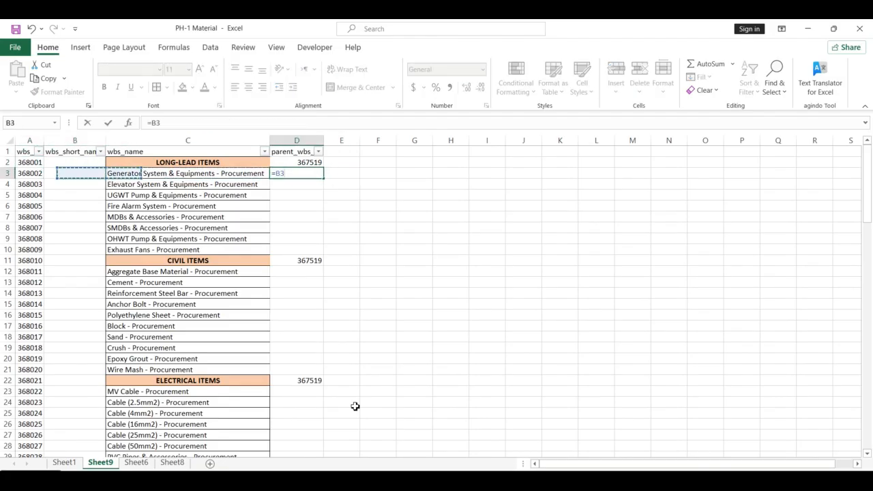
key(Up)
key(Return)
Step: Copy the D3 formula to the first row under the other orange headings: D12, D23, D37 and D50
key(Up)
key(ctrl+c)
key(ctrl+Down)
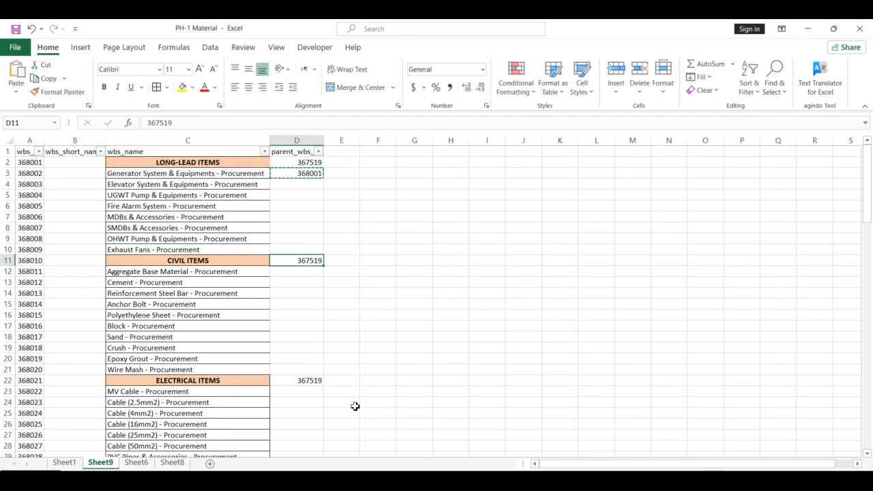
key(Down)
key(ctrl+v)
key(ctrl+Down)
key(Down)
key(ctrl+v)
key(ctrl+Down)
key(Down)
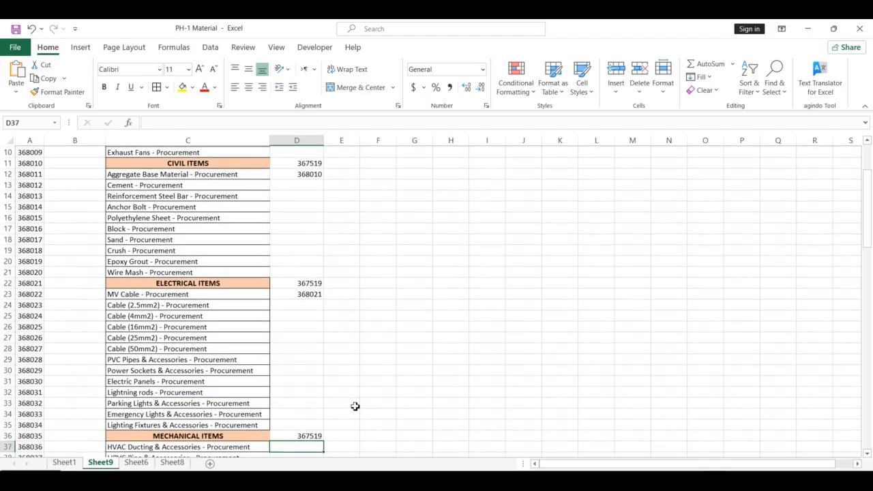
key(ctrl+v)
key(ctrl+Down)
key(Down)
key(ctrl+v)
key(Down)
key(Escape)
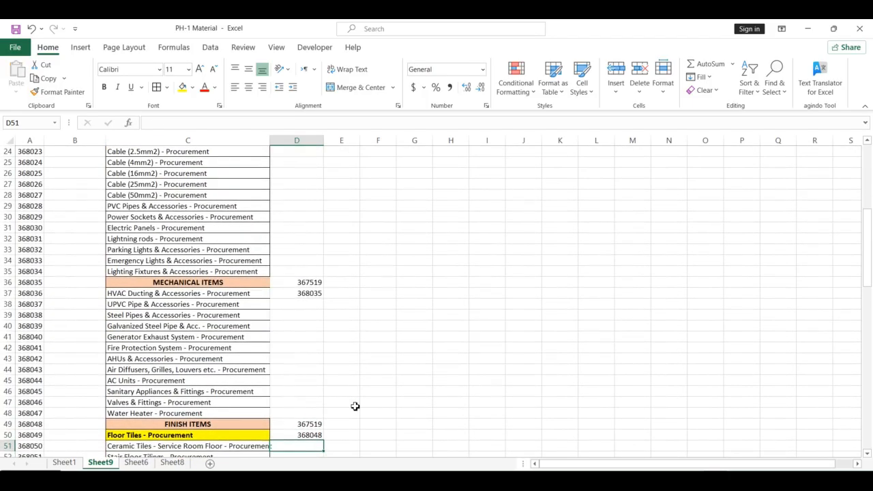
Step: Check the Floor Tiles parent reference in D50 against the FINISH ITEMS wbs_id in A49
key(Up)
key(Left)
key(Left)
key(Up)
key(Left)
key(Right)
key(Right)
key(Right)
key(Down)
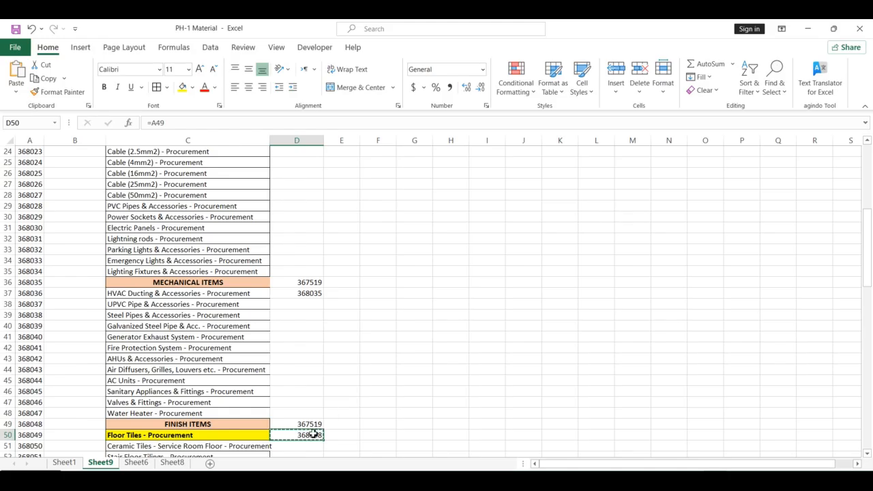
Step: Convert the parent_wbs_id formulas in D2:D50 to plain values by pasting the range over itself as values
key(Up)
key(Up)
key(Up)
key(Up)
key(Up)
key(Up)
key(Up)
key(Up)
key(Up)
key(Up)
key(Up)
key(Up)
key(Up)
key(Up)
key(Up)
key(Up)
key(Up)
key(Up)
key(Up)
key(Up)
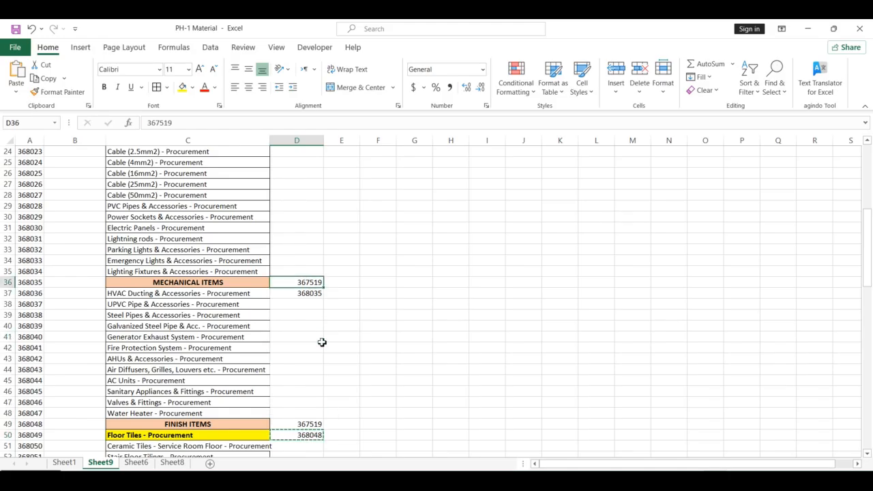
key(ctrl+shift+Down)
key(ctrl+shift+Down)
key(ctrl+shift+Down)
key(ctrl+shift+Down)
key(ctrl+shift+Down)
key(ctrl+shift+Down)
key(ctrl+shift+Down)
key(ctrl+shift+Down)
key(ctrl+shift+Down)
key(ctrl+shift+Down)
key(ctrl+shift+Down)
key(ctrl+shift+Down)
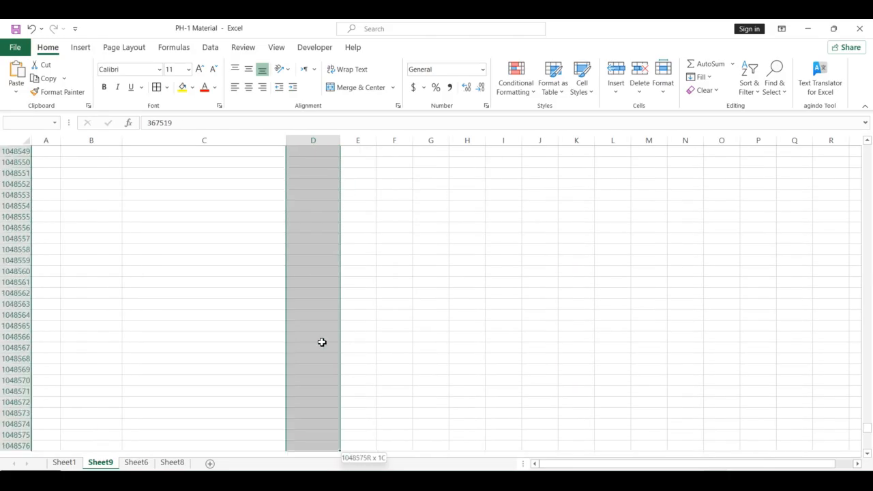
key(ctrl+shift+Up)
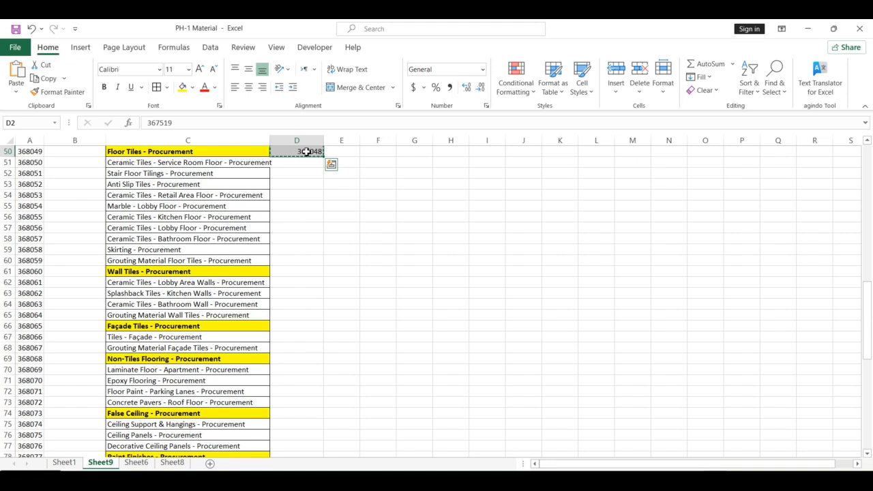
right_click(307, 152)
click(351, 212)
scroll(321, 166, up, 1)
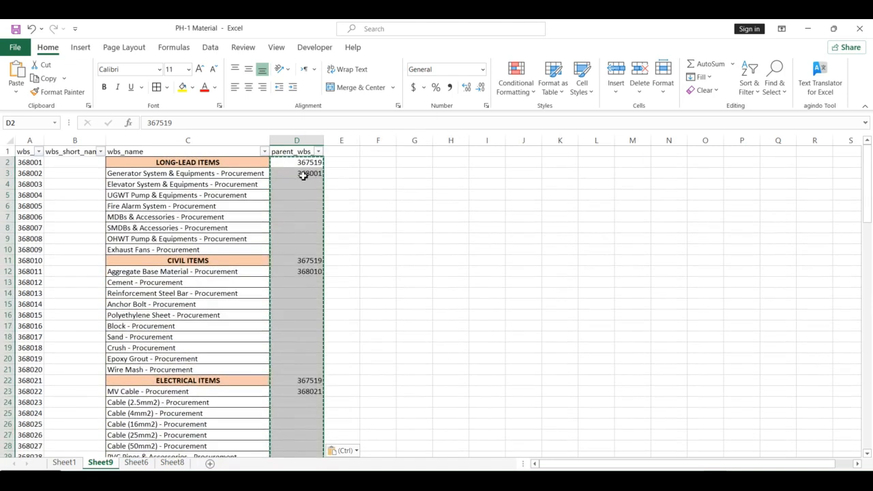
Step: Filter the wbs_name column by the yellow fill colour to show only the finish subgroups
click(304, 174)
click(263, 152)
mouse_move(155, 242)
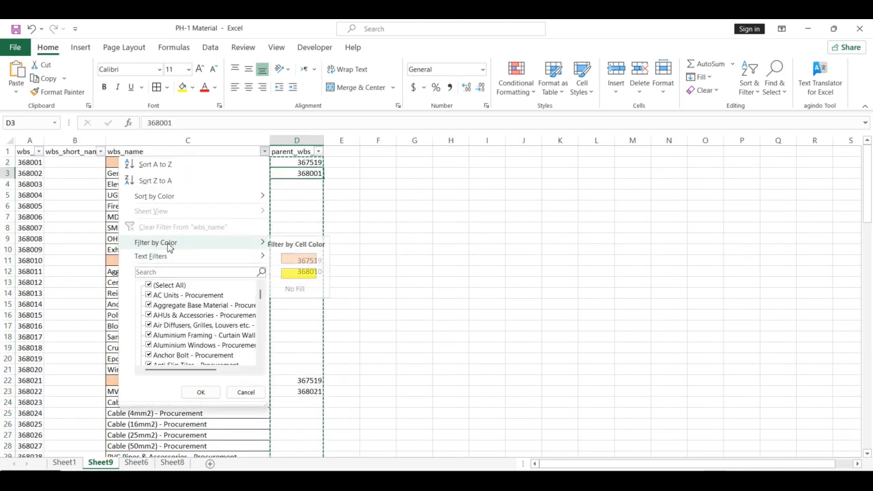
click(300, 272)
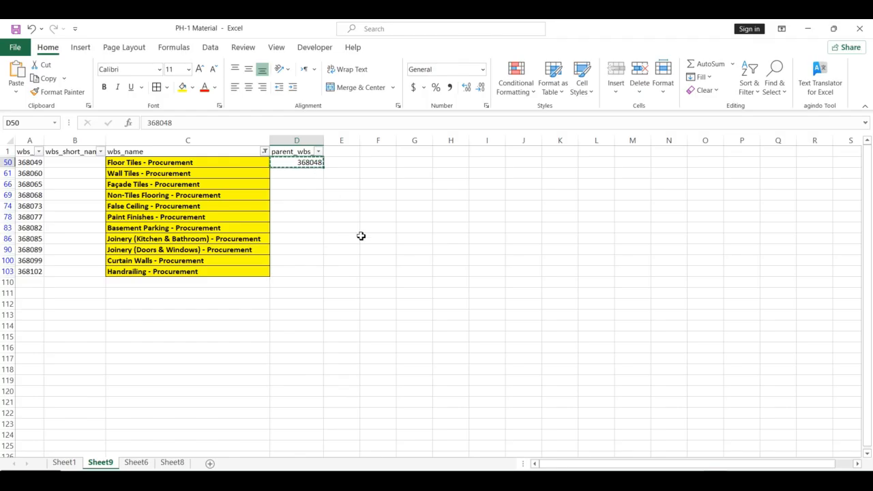
Step: Paste the parent ID 368048 into the parent_wbs_id cells of the remaining yellow finish subgroups, from Wall Tiles to Handrailing
key(Down)
key(shift+Down)
key(Up)
key(Down)
key(ctrl+v)
key(Down)
key(ctrl+v)
key(Down)
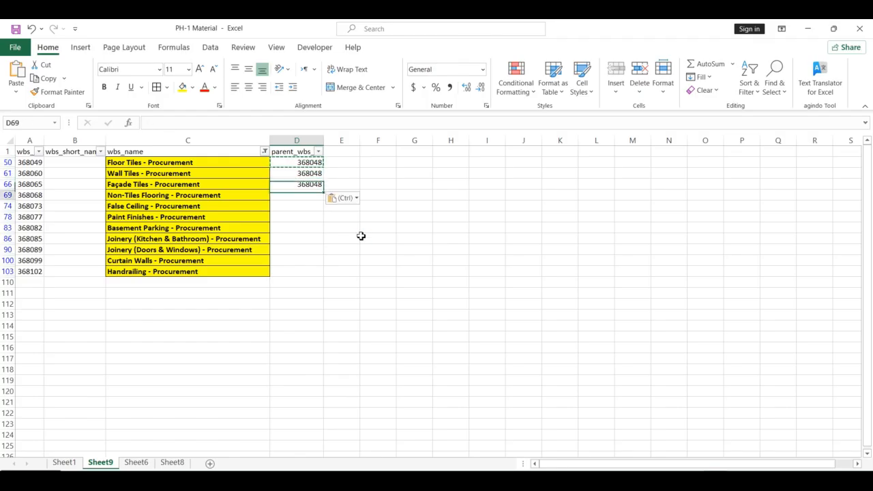
key(ctrl+v)
key(Down)
key(ctrl+v)
key(Down)
key(ctrl+v)
key(Down)
key(shift+Down)
key(shift+Down)
key(shift+Down)
key(shift+Down)
key(ctrl+v)
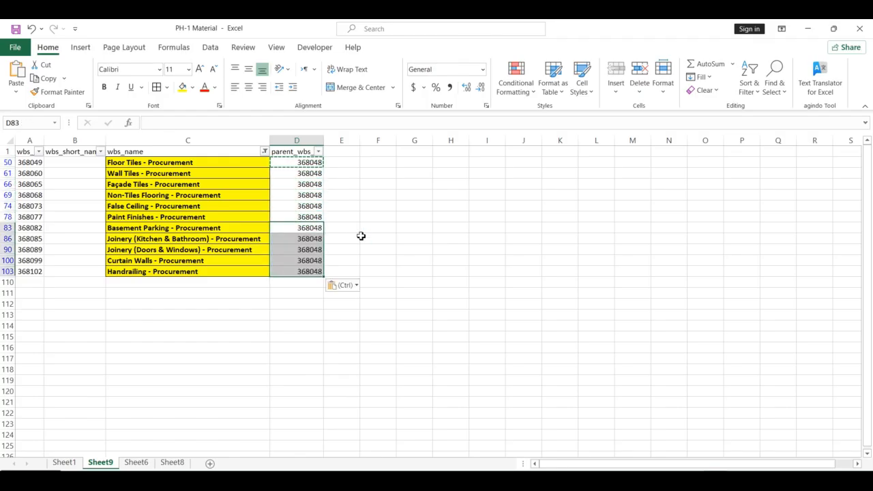
key(Escape)
Step: Remove the colour filter from the wbs_name column to show all rows again
key(Up)
key(ctrl+Up)
key(Left)
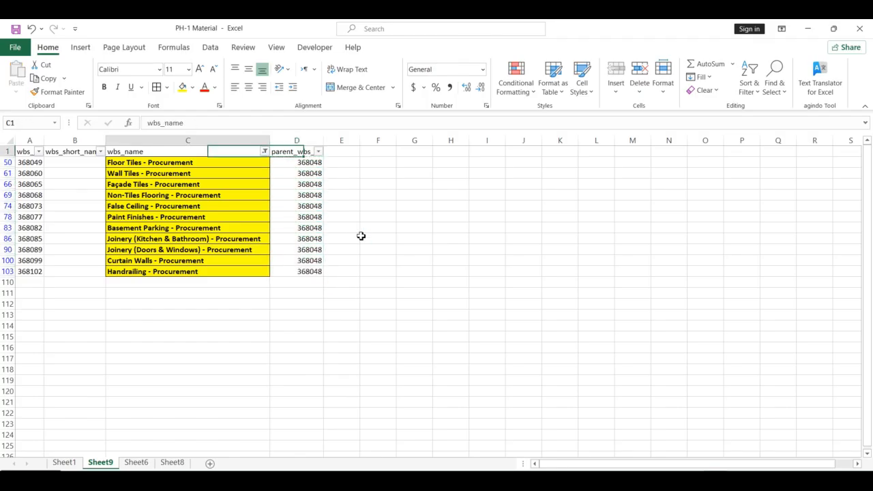
click(265, 151)
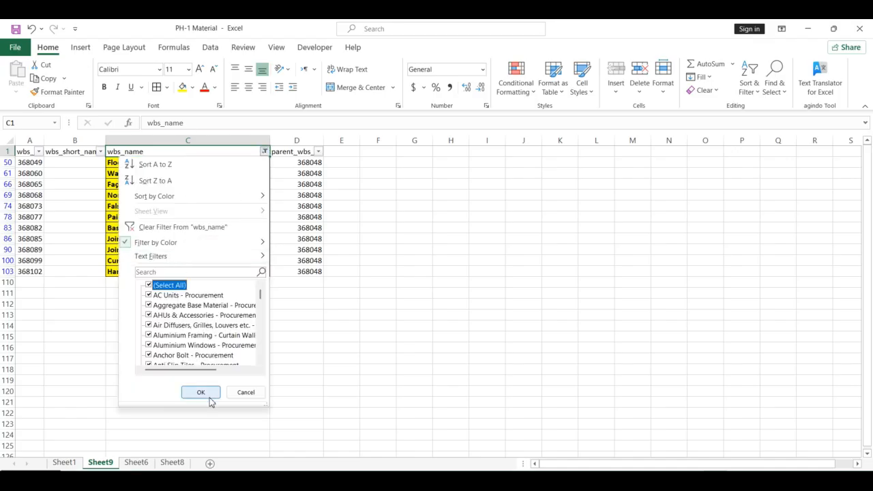
click(209, 395)
Step: Select the parent_wbs_id range D2:D103, copy it and paste it over itself as values
click(303, 249)
key(ctrl+Up)
key(ctrl+Up)
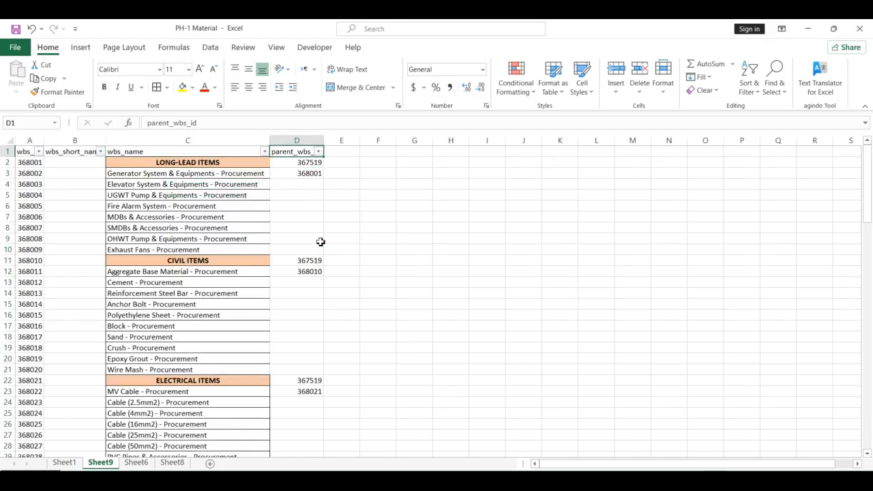
key(Down)
key(ctrl+shift+Down)
key(ctrl+shift+Down)
key(ctrl+shift+Down)
key(ctrl+shift+Down)
key(ctrl+shift+Down)
key(ctrl+shift+Down)
key(ctrl+shift+Down)
key(ctrl+shift+Down)
key(ctrl+shift+Down)
key(ctrl+shift+Down)
key(ctrl+shift+Down)
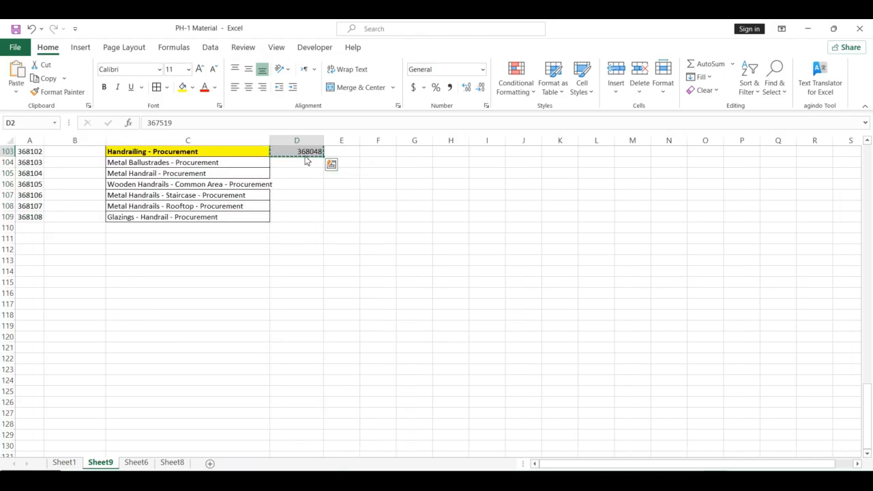
right_click(306, 153)
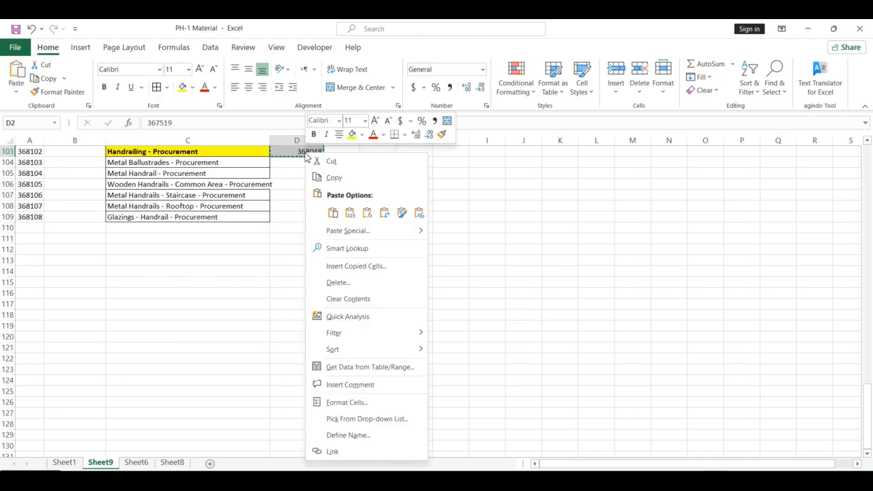
click(351, 213)
Step: Fill the blank parent IDs under LONG-LEAD ITEMS (D4:D10) with 368001 and under CIVIL ITEMS (D13:D21) with 368010
click(301, 173)
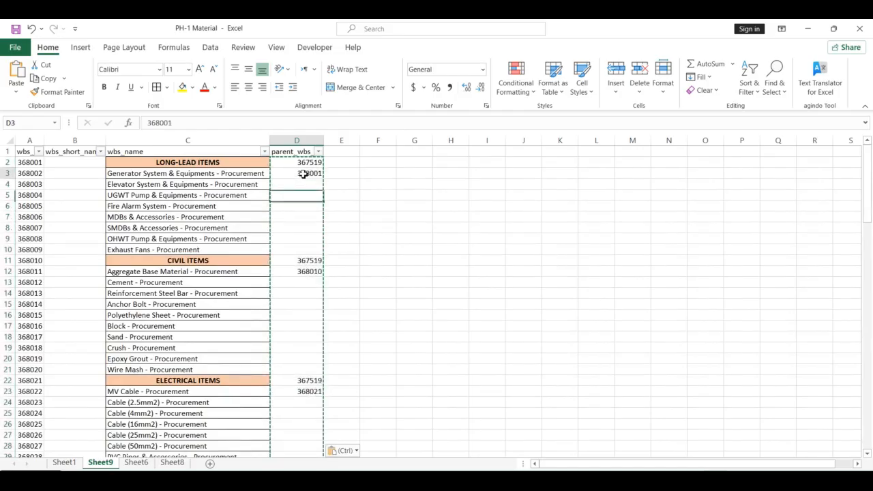
key(ctrl+c)
key(Down)
key(ctrl+shift+Down)
key(ctrl+v)
key(ctrl+Down)
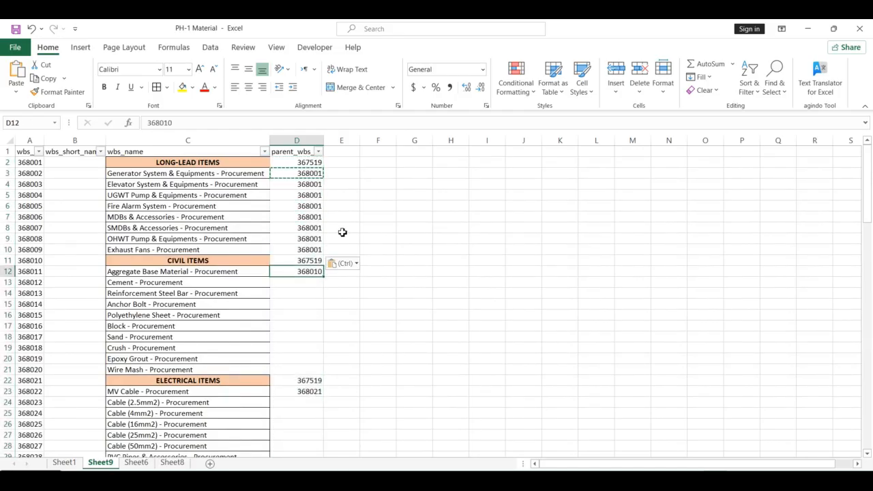
key(ctrl+c)
key(Down)
key(ctrl+shift+Down)
key(ctrl+v)
Step: Fill the blank parent IDs under ELECTRICAL ITEMS (D24:D35) with 368021 and under MECHANICAL ITEMS (D38:D48) with 368035
key(ctrl+Down)
key(ctrl+c)
key(Down)
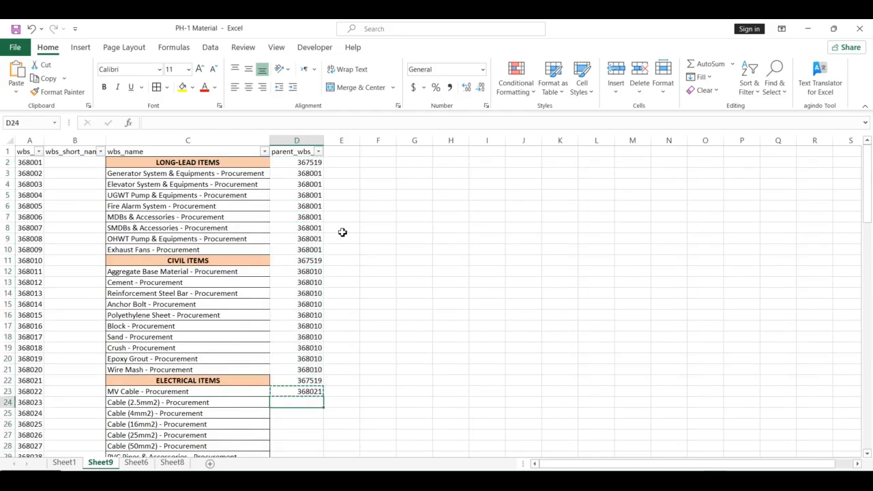
key(ctrl+shift+Down)
key(ctrl+v)
key(ctrl+Down)
key(ctrl+c)
key(Down)
key(ctrl+shift+Down)
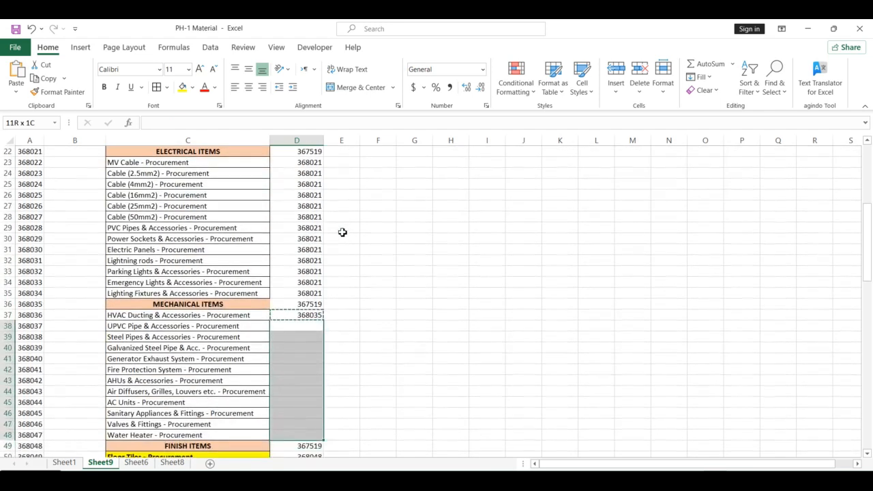
key(ctrl+v)
Step: Enter the formula =A50 in D51 to reference the Floor Tiles wbs_id as the first floor tile item's parent
key(ctrl+Down)
key(Down)
text(=)
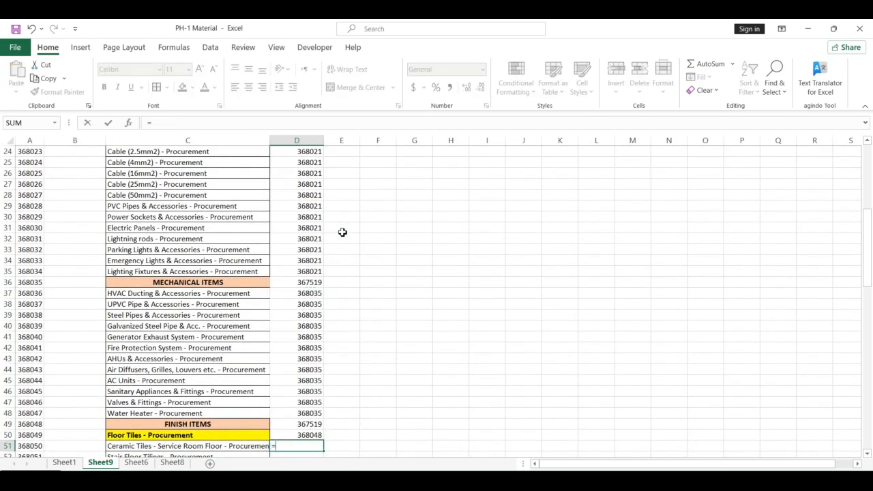
key(Up)
key(Left)
key(Left)
key(Left)
key(ctrl+Return)
Step: Copy the D51 formula to the first item under Wall Tiles, Façade Tiles, Non-Tiles Flooring and False Ceiling (D62, D67, D70, D75)
key(ctrl+c)
key(Down)
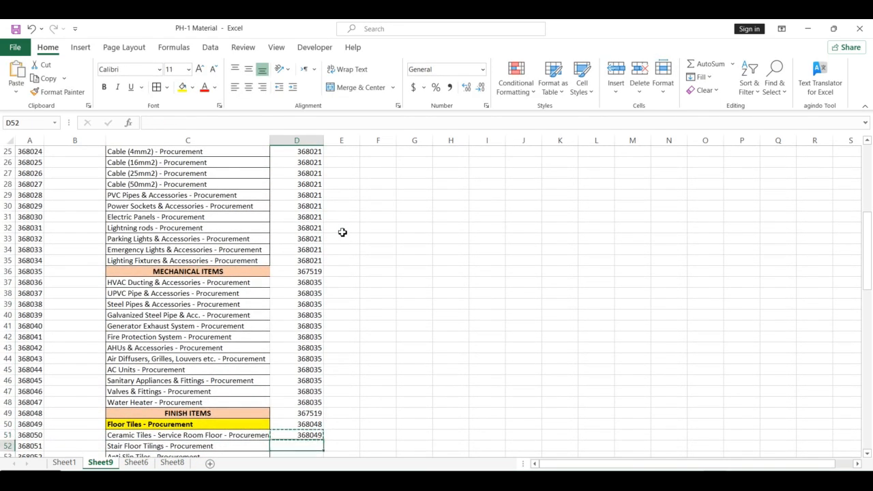
key(ctrl+Down)
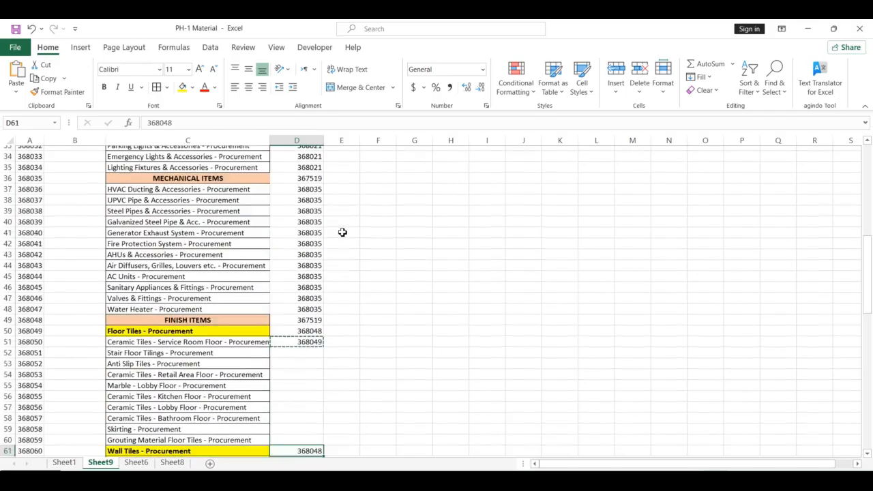
key(Down)
key(ctrl+Down)
key(Down)
key(ctrl+v)
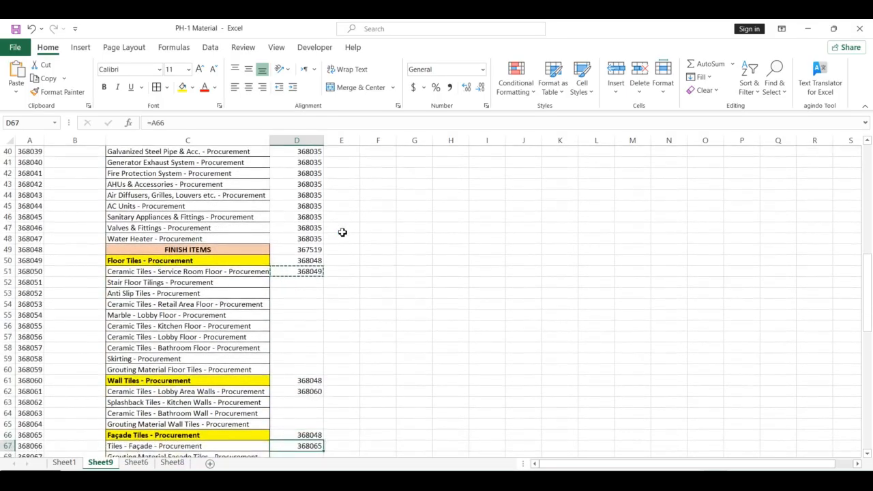
key(ctrl+Down)
key(Down)
key(ctrl+Down)
key(Down)
key(ctrl+v)
key(ctrl+Down)
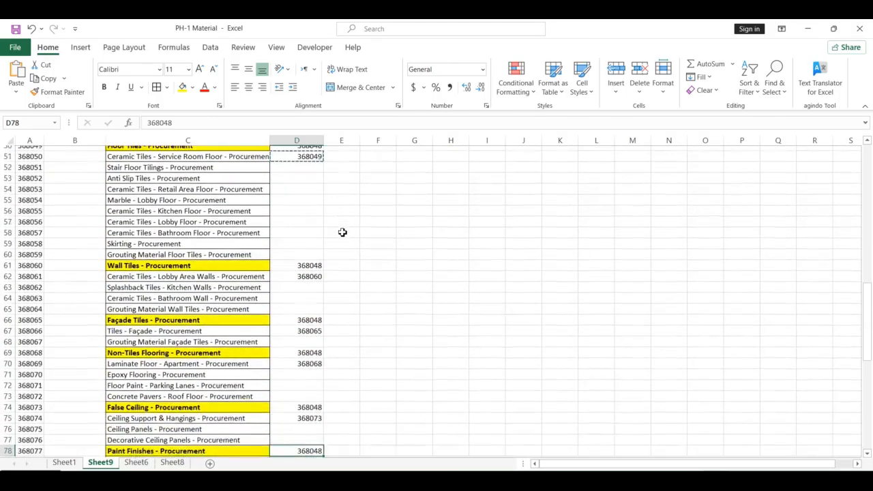
Step: Paste the parent formula into the first item under Paint Finishes, Basement Parking and both Joinery subgroups (D79, D84, D87, D91)
key(Down)
key(ctrl+v)
key(ctrl+Down)
key(Down)
key(ctrl+v)
key(ctrl+Down)
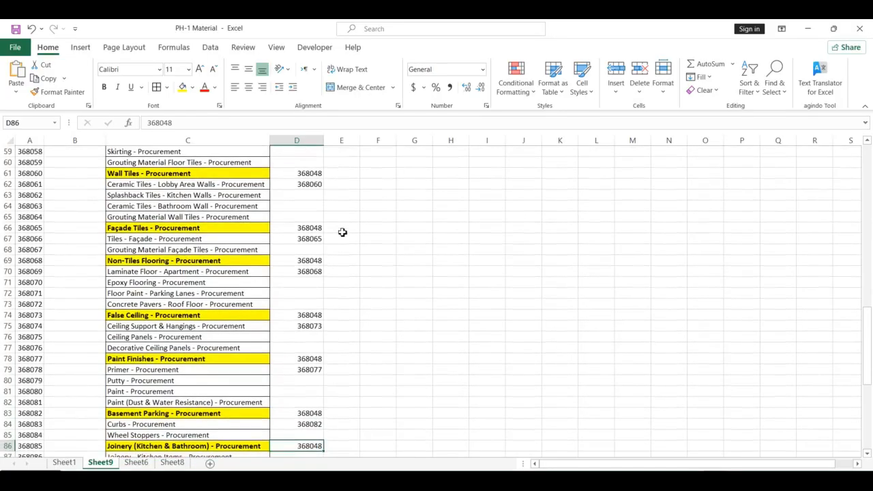
key(Down)
key(ctrl+v)
key(ctrl+Down)
key(Down)
key(ctrl+v)
key(ctrl+Down)
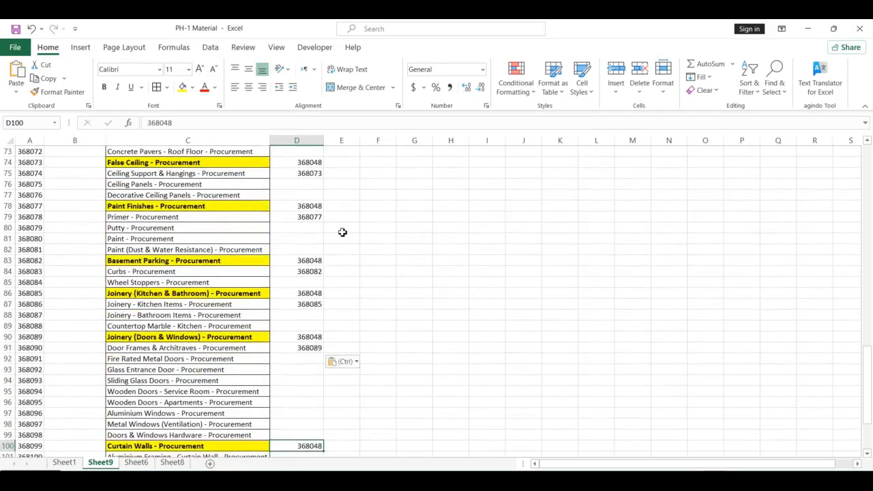
Step: Paste the parent formula into the first item under Curtain Walls and Handrailing (D101 and D104)
key(Down)
key(ctrl+v)
key(ctrl+Down)
key(Down)
key(ctrl+v)
key(Down)
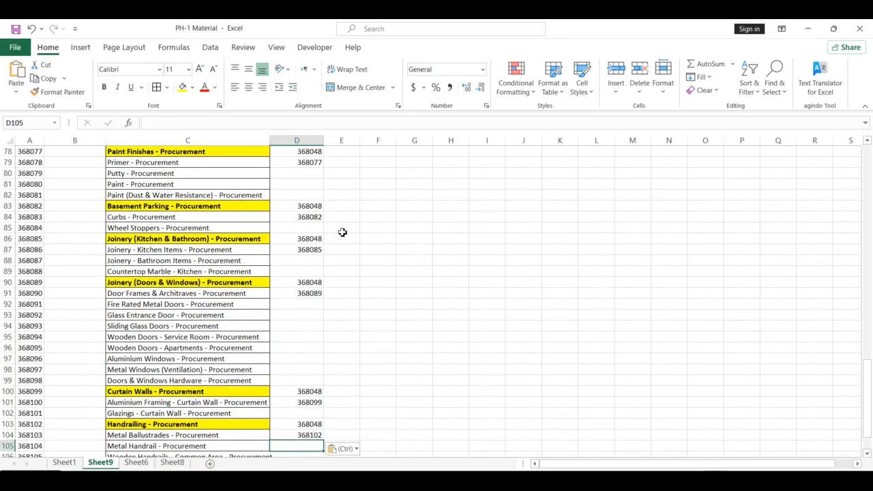
key(ctrl)
key(Escape)
key(Down)
key(Up)
key(Up)
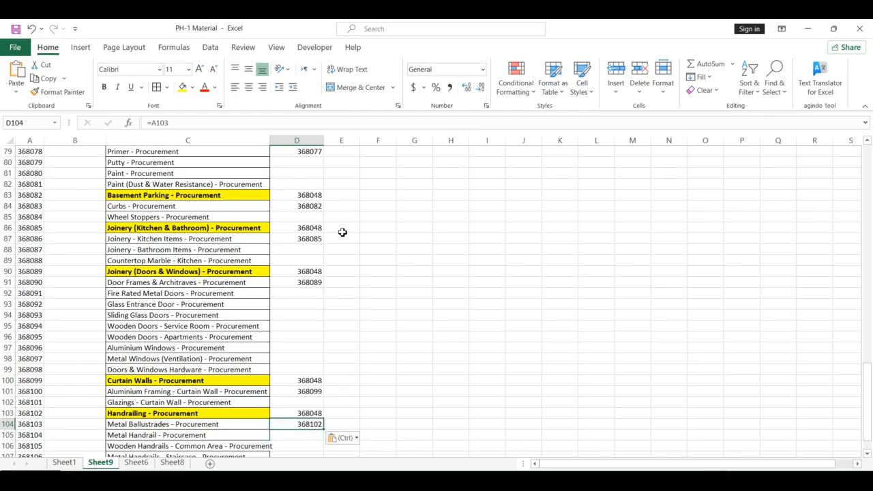
Step: Convert the parent_wbs_id formulas in D51:D104 to plain values by pasting the range over itself as values
key(ctrl+shift+Up)
key(ctrl+shift+Up)
key(ctrl+shift+Up)
key(ctrl+shift+Up)
key(ctrl+shift+Up)
key(ctrl+shift+Up)
key(ctrl+shift+Up)
key(ctrl+shift+Up)
key(ctrl+shift+Up)
key(ctrl+shift+Up)
key(ctrl+shift+Up)
key(ctrl+shift+Up)
key(ctrl+shift+Up)
key(ctrl+shift+Up)
key(ctrl+shift+Up)
key(ctrl+shift+Up)
key(ctrl+shift+Up)
key(ctrl+shift+Up)
key(ctrl+shift+Down)
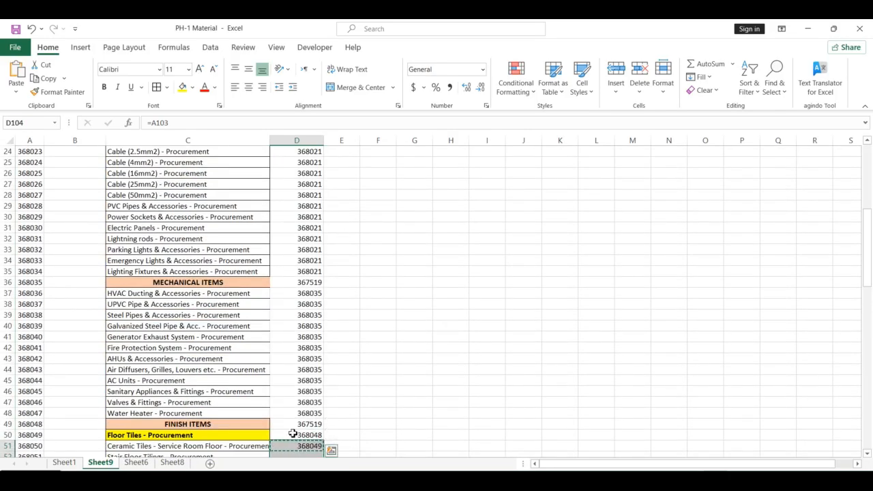
right_click(300, 445)
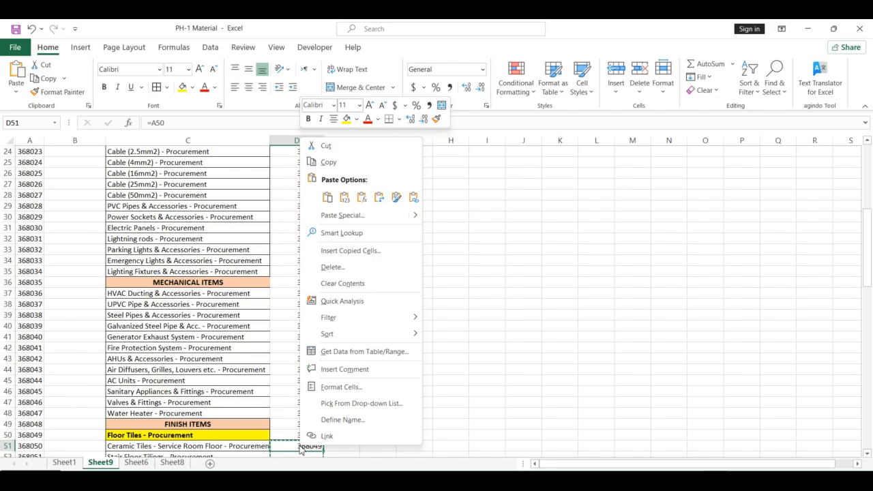
click(344, 204)
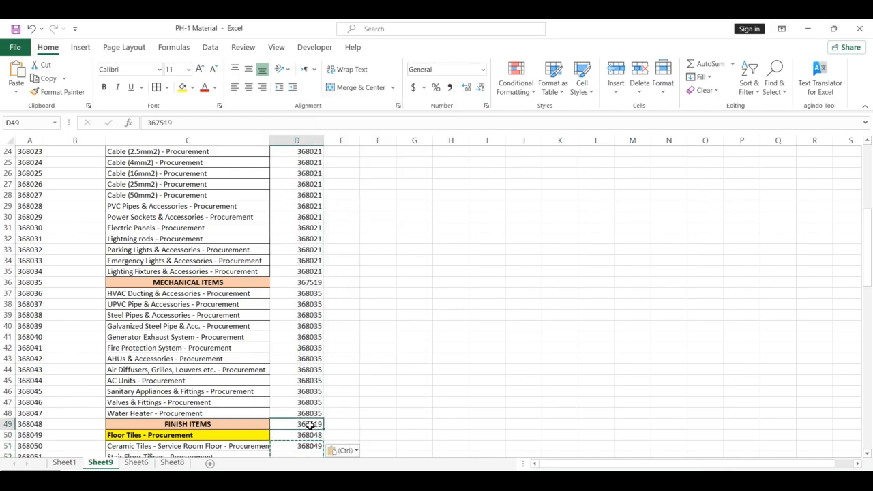
Step: Copy the parent ID 368049 from D51 into the remaining Floor Tiles items, D52:D60
key(Down)
key(Down)
key(Down)
key(Down)
key(Down)
key(Down)
key(Down)
key(Down)
key(Down)
key(Down)
key(Down)
key(Down)
key(Down)
key(Down)
key(Down)
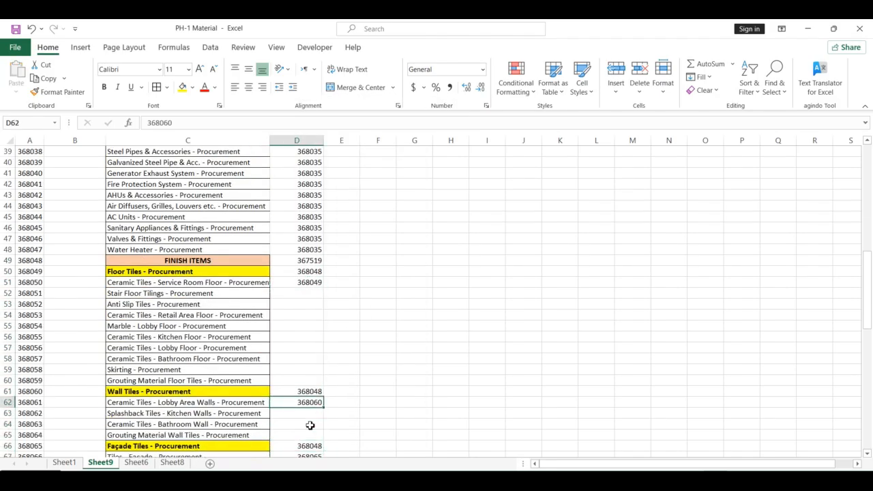
key(ctrl+Up)
key(shift+Down)
key(shift+Down)
key(shift+Down)
key(shift+Down)
key(shift+Down)
key(shift+Down)
key(shift+Down)
key(shift+Down)
key(shift+Down)
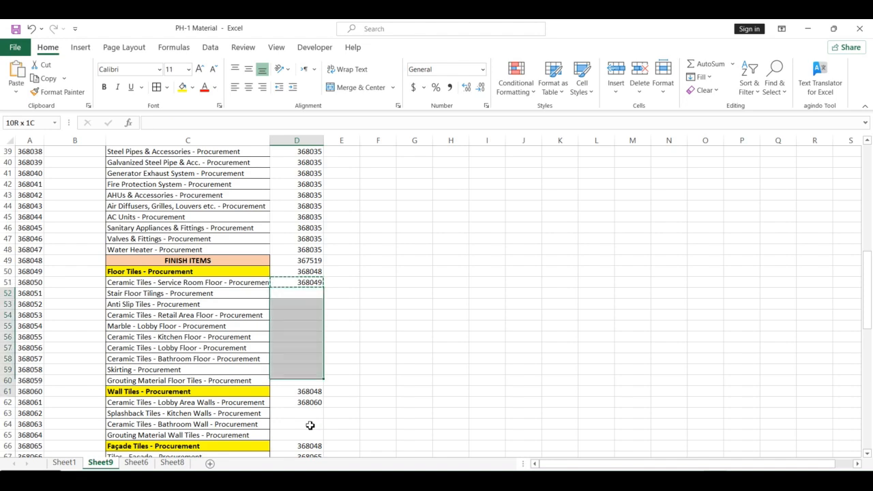
key(ctrl+v)
Step: Copy parent ID 368060 into the remaining Wall Tiles items, D63:D65, and 368065 into the second Façade Tiles item, D68
key(ctrl+Down)
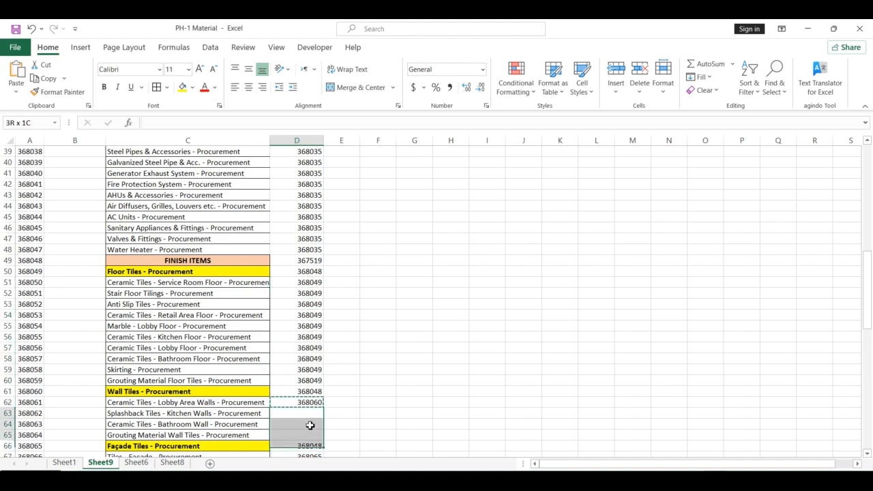
key(ctrl+Down)
key(ctrl+c)
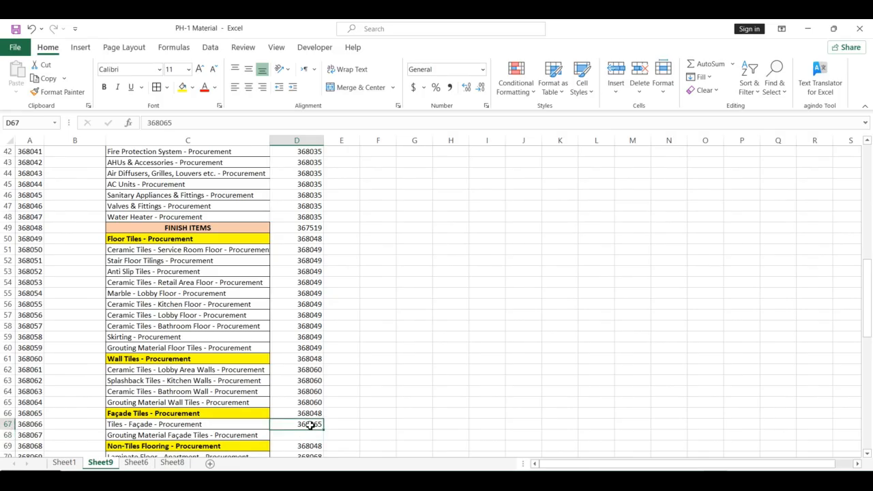
Step: Copy the parent ID 368068 from D70 into the remaining Non-Tiles Flooring items, D71:D73
key(ctrl+Down)
key(ctrl+c)
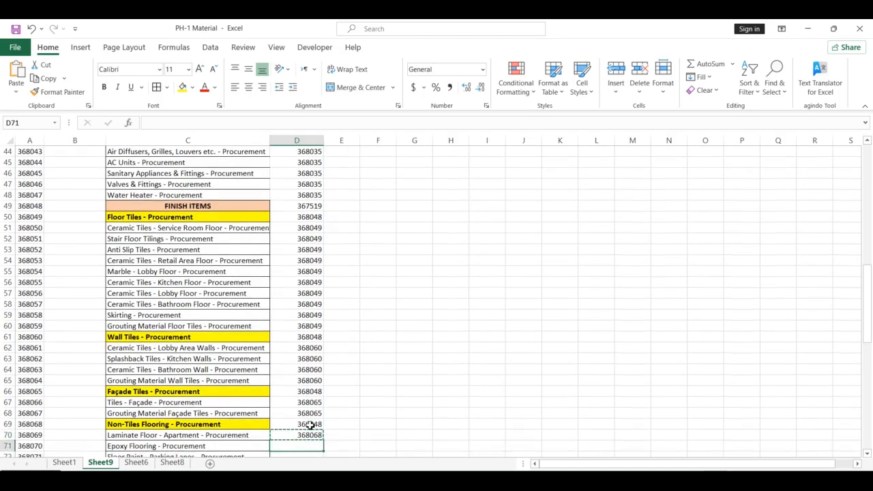
key(shift+Down)
key(shift+Down)
key(shift+Down)
key(ctrl+v)
Step: Copy the parent ID 368073 from D75 into the remaining False Ceiling items, D76:D77
key(ctrl+Down)
key(ctrl+c)
key(shift+Down)
key(shift+Down)
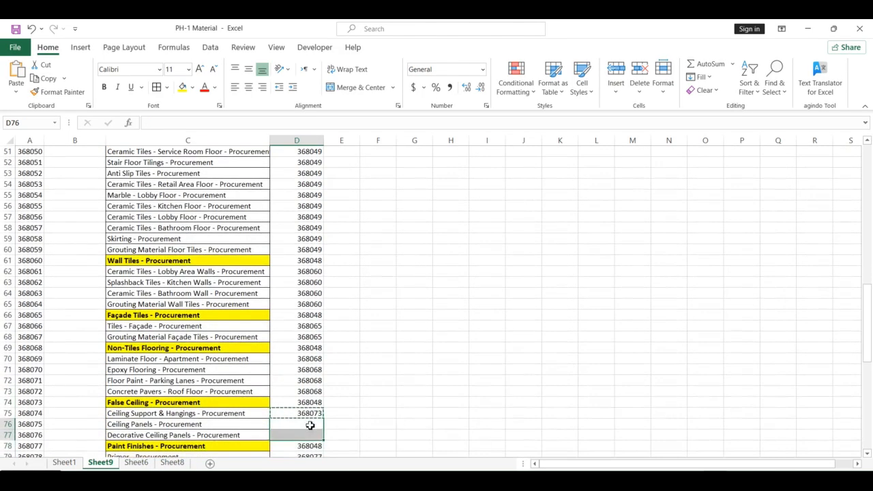
key(ctrl+v)
Step: Copy the parent ID 368077 from D79 into the remaining Paint Finishes items, D80:D82
key(ctrl+Down)
key(ctrl+c)
key(shift+Down)
key(shift+Down)
key(shift+Down)
key(ctrl+v)
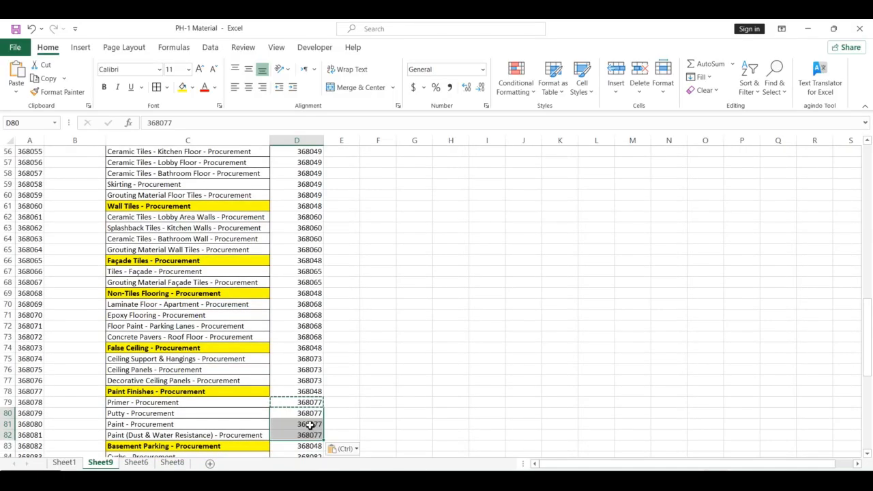
Step: Copy the parent ID 368082 from D84 into the Wheel Stoppers item of Basement Parking, D85
key(ctrl+Down)
key(ctrl+c)
key(Down)
key(ctrl+v)
Step: Copy the parent ID 368085 from D87 into the remaining Joinery (Kitchen & Bathroom) items, D88:D89
key(ctrl+Down)
key(ctrl+c)
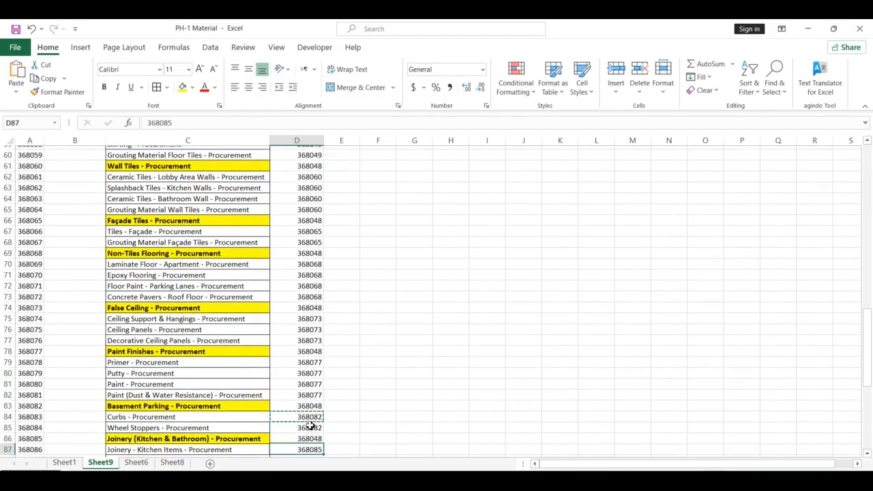
key(Down)
key(shift+Down)
key(shift+Down)
key(shift+Up)
key(ctrl+v)
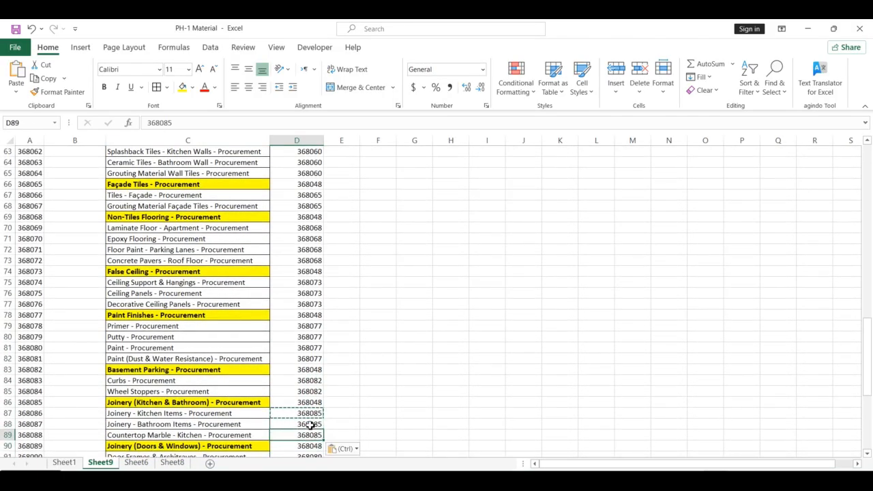
Step: Copy the parent ID 368089 from D91 into the remaining Joinery (Doors & Windows) items, D92:D99
key(ctrl+Up)
key(Down)
key(ctrl+Down)
key(Up)
key(ctrl+Up)
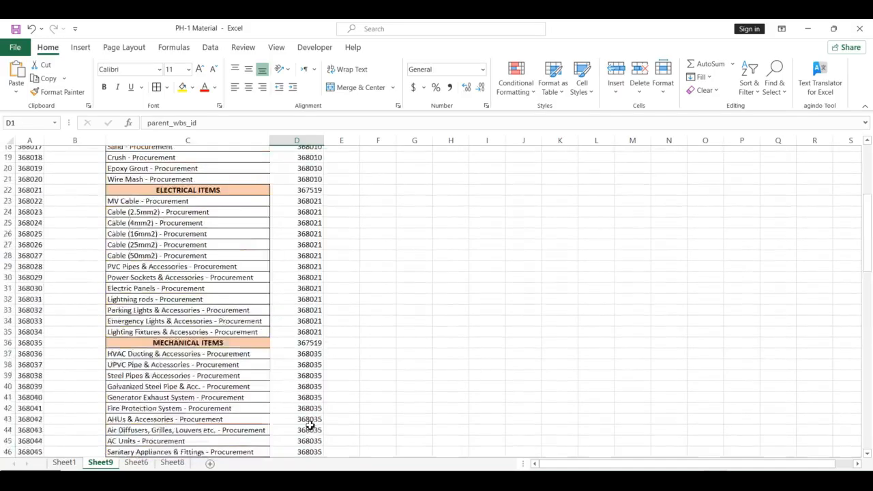
key(Down)
key(ctrl+Down)
key(ctrl+c)
key(Down)
key(shift+Down)
key(shift+Down)
key(shift+Down)
key(shift+Down)
key(shift+Down)
key(shift+Down)
key(shift+Down)
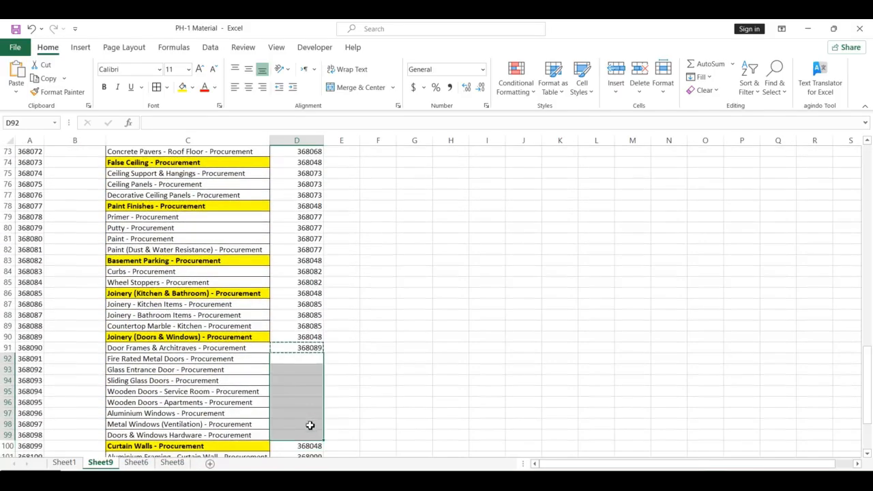
key(ctrl+v)
Step: Copy the parent ID 368099 from D101 into the Glazings item of Curtain Walls, D102
key(ctrl+Down)
key(ctrl+c)
key(shift+Up)
key(ctrl+v)
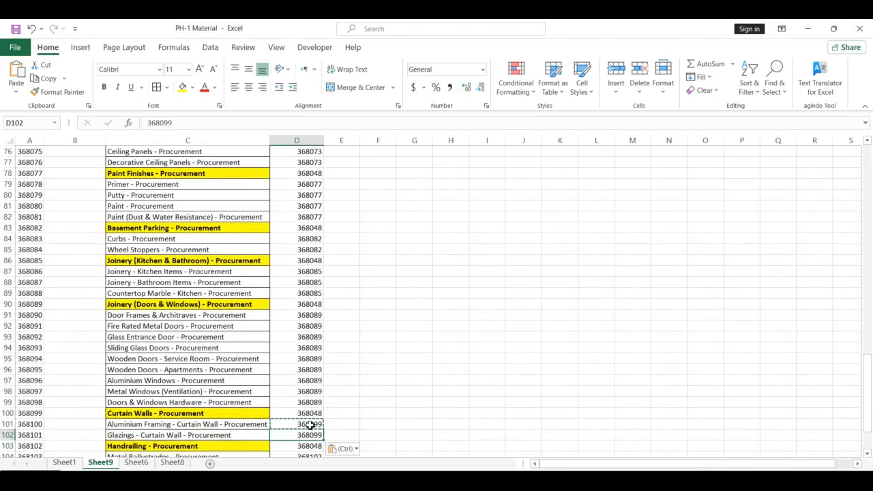
Step: Copy the parent ID 368102 from D104 into the remaining Handrailing items, D105:D109, and return to the start of the sheet
key(ctrl+Down)
key(ctrl+c)
key(Down)
key(ctrl+shift+Down)
key(shift+Up)
key(Down)
key(Left)
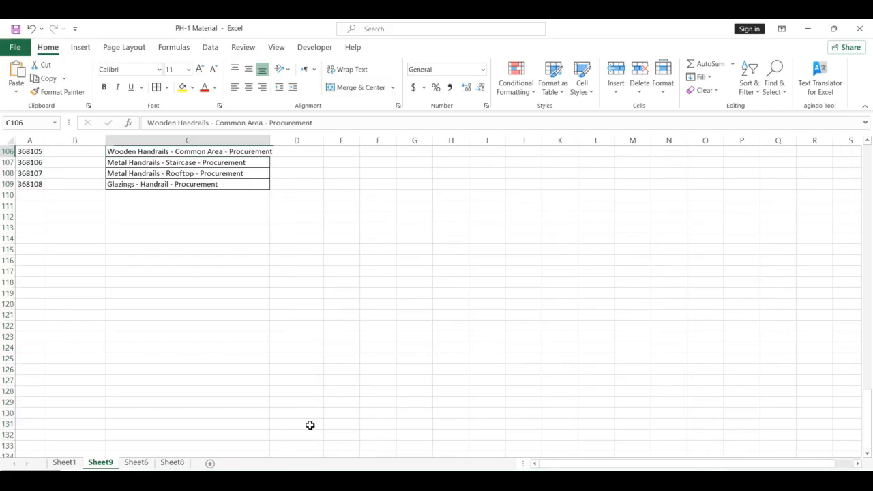
key(Down)
key(Down)
key(Right)
key(ctrl+shift+Up)
key(shift+Down)
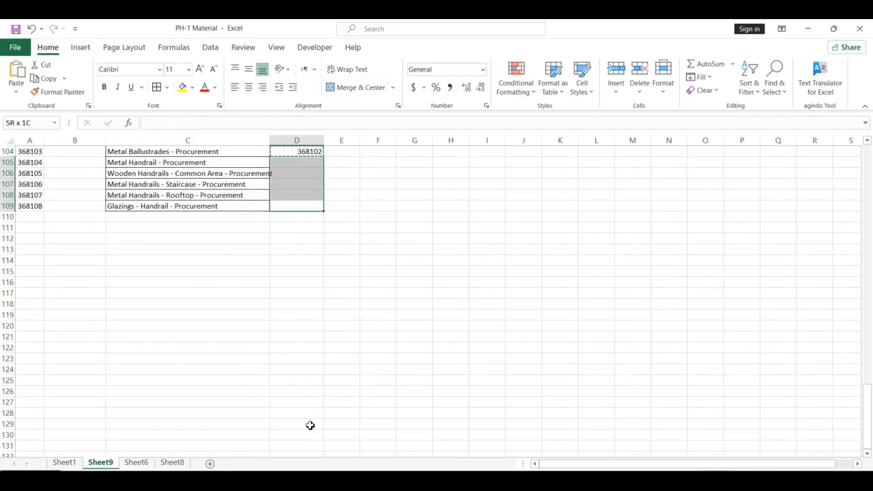
key(ctrl+v)
key(ctrl+Up)
key(ctrl+Left)
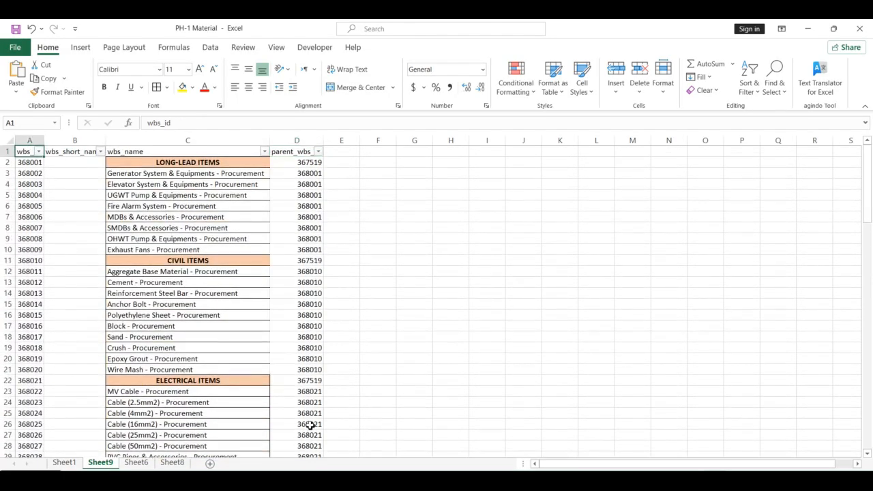
Step: Switch to the Book4 workbook and clear the filter on the wbs_name column to show all PROJWBS rows
key(alt+Tab)
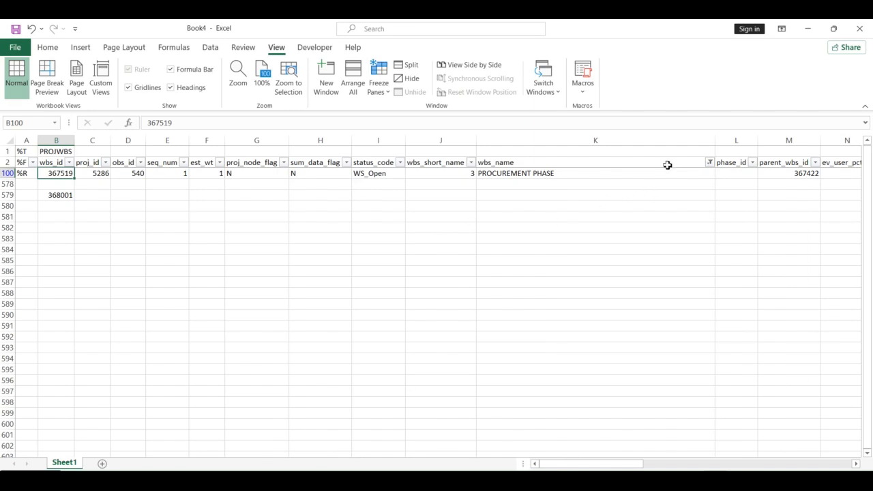
click(710, 165)
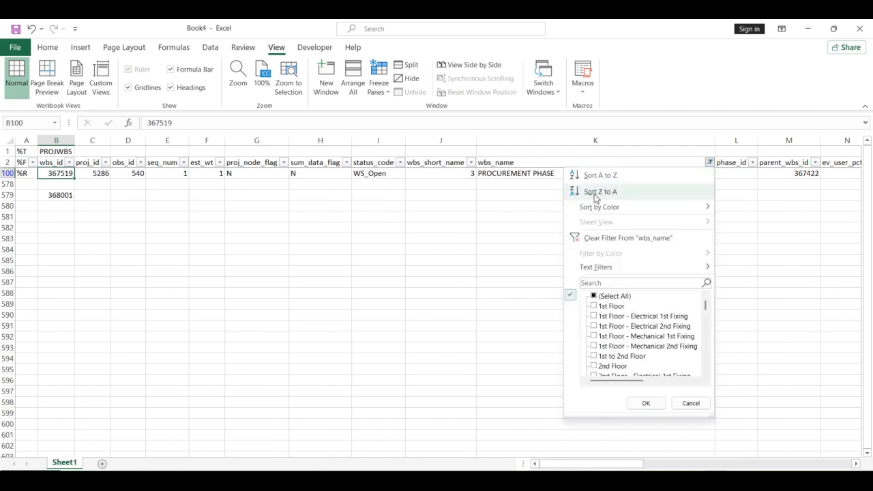
click(603, 245)
click(386, 237)
key(ctrl+Up)
key(ctrl+Left)
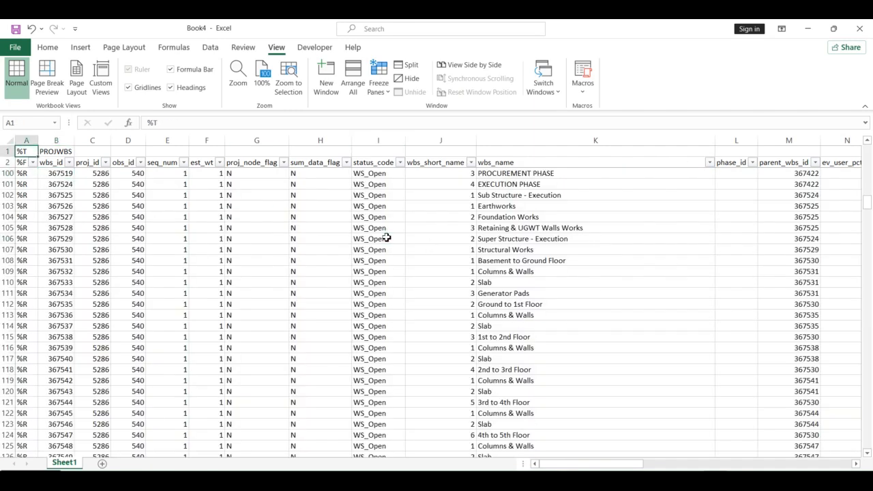
Step: Examine the wbs_short_name values of the project, Milestones, Contractual Milestones and Progress Milestones rows in J3:J6
key(Down)
key(Down)
key(Right)
key(Right)
key(Right)
key(Right)
key(Right)
key(Right)
key(Right)
key(Right)
key(Right)
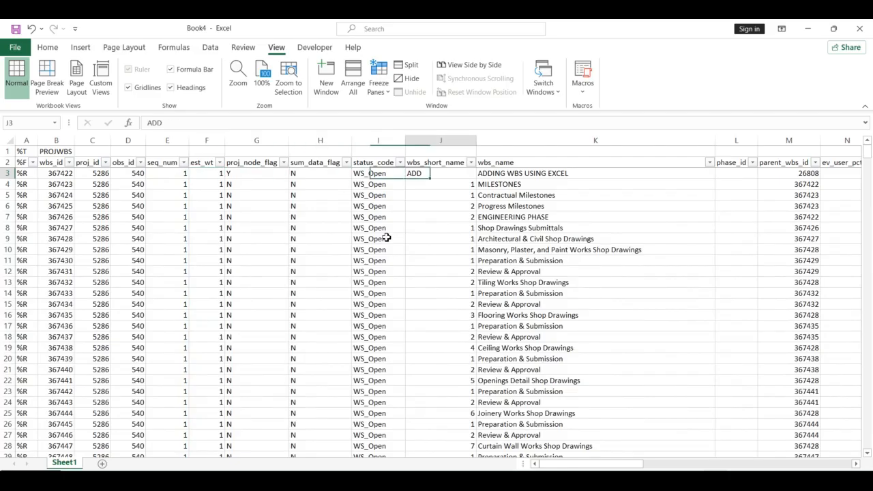
key(Down)
key(Right)
key(Left)
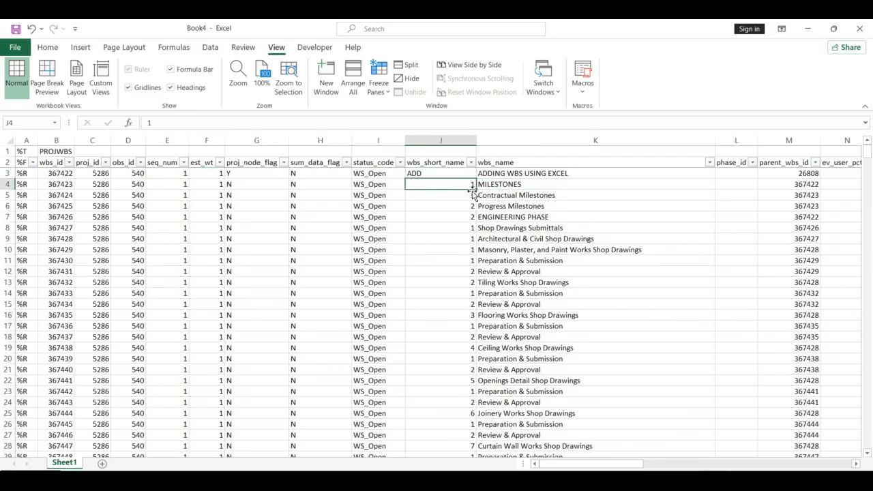
key(Down)
key(Down)
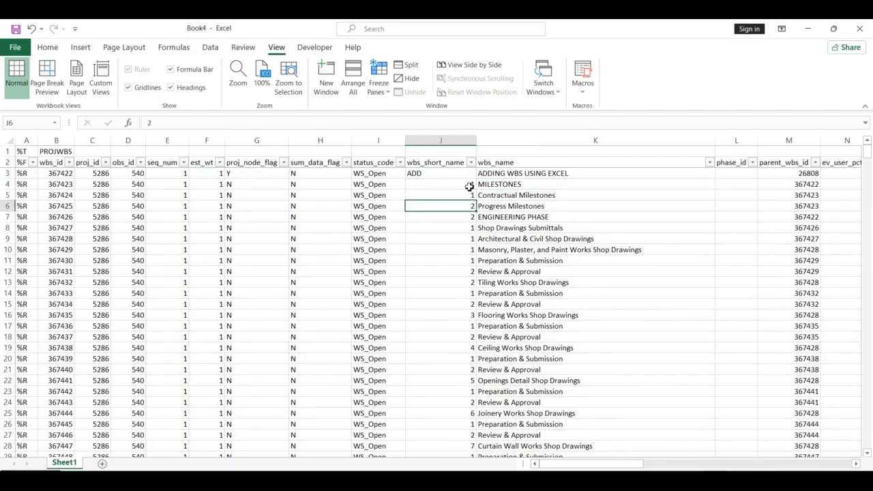
click(470, 186)
drag(467, 196, 467, 209)
Step: Switch to Primavera P6 and examine the WBS codes of Milestones and its two child elements in the WBS view
key(alt+Tab)
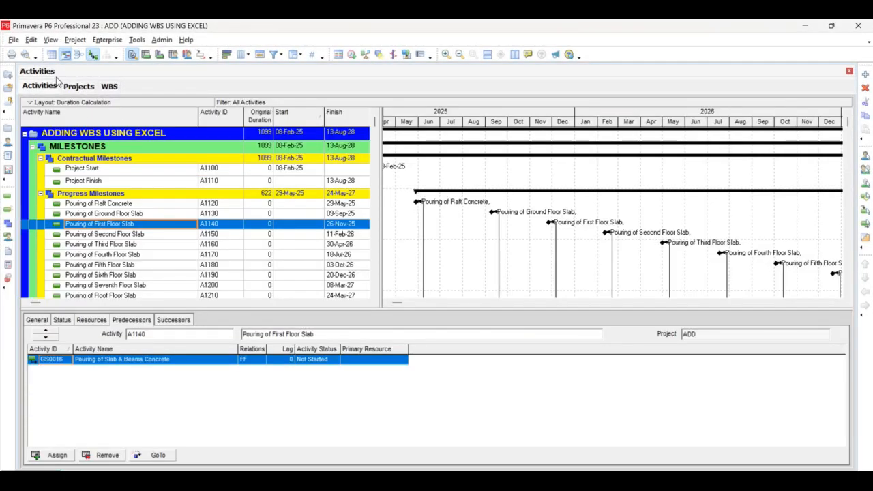
click(109, 87)
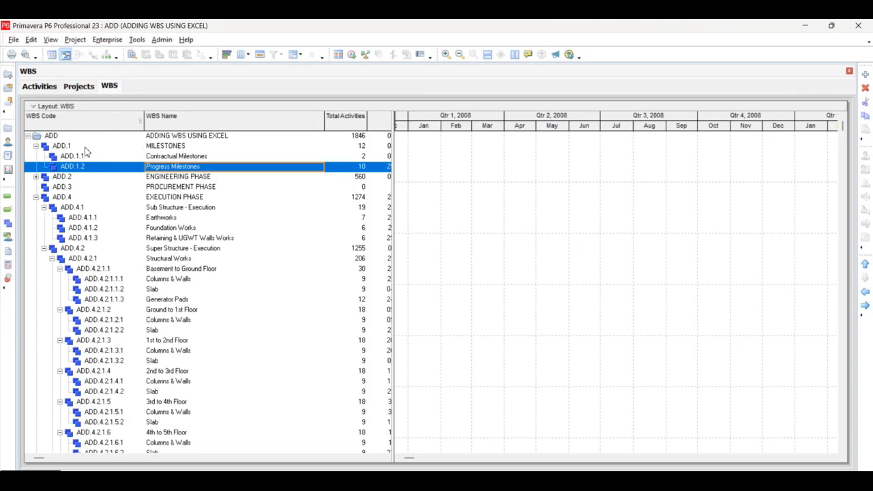
click(63, 146)
click(85, 156)
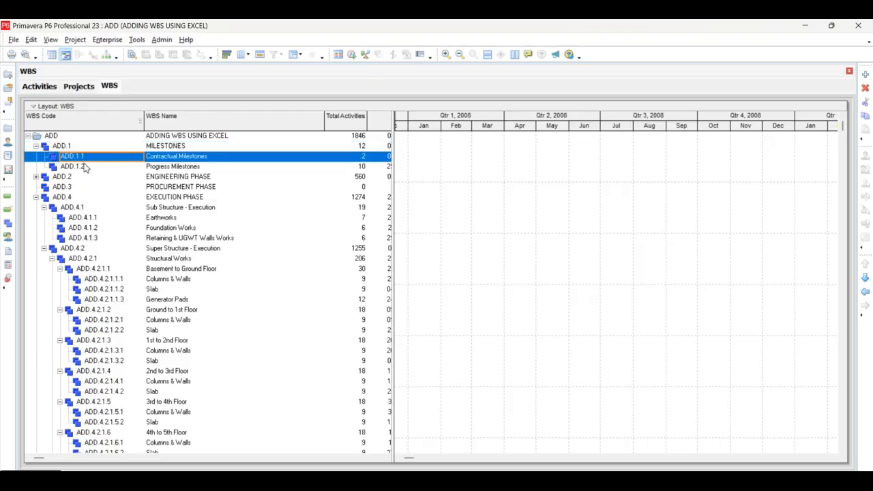
click(86, 167)
Step: Switch back to Book4, recheck the short names in J4:J6 and filter the wbs_name column for the Procurement Phase row
key(alt+Tab)
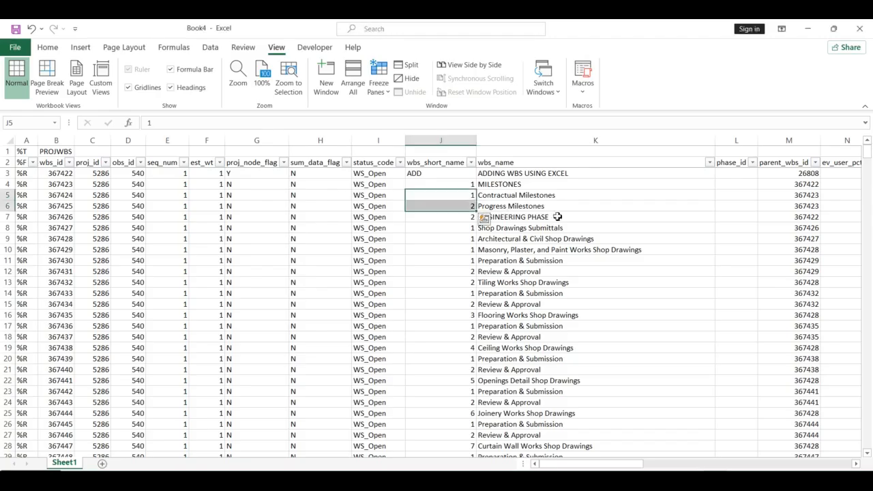
click(470, 184)
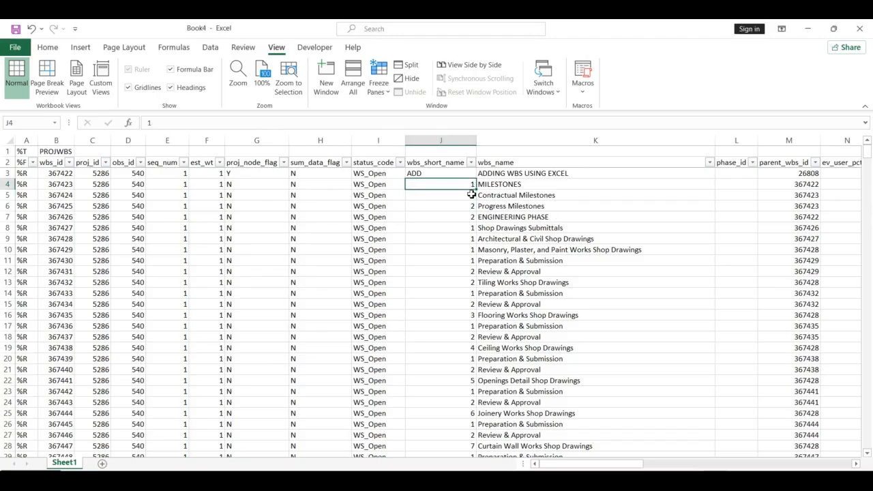
click(471, 194)
click(470, 204)
click(709, 162)
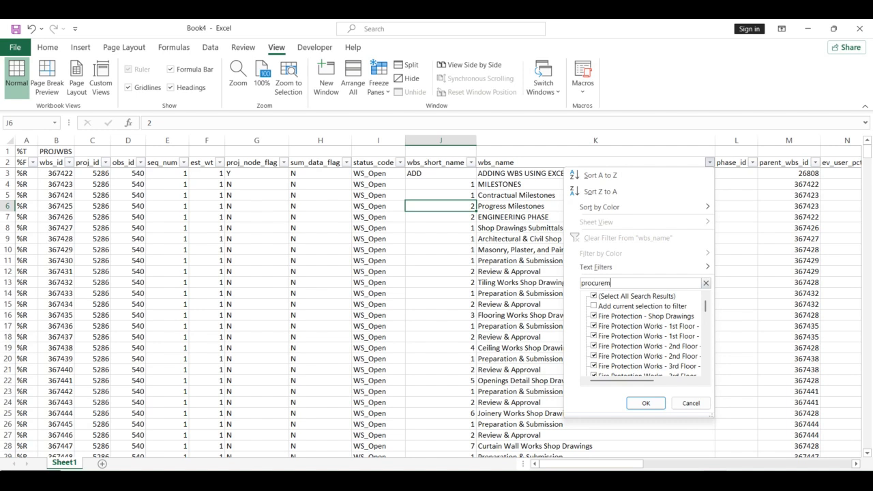
key(Return)
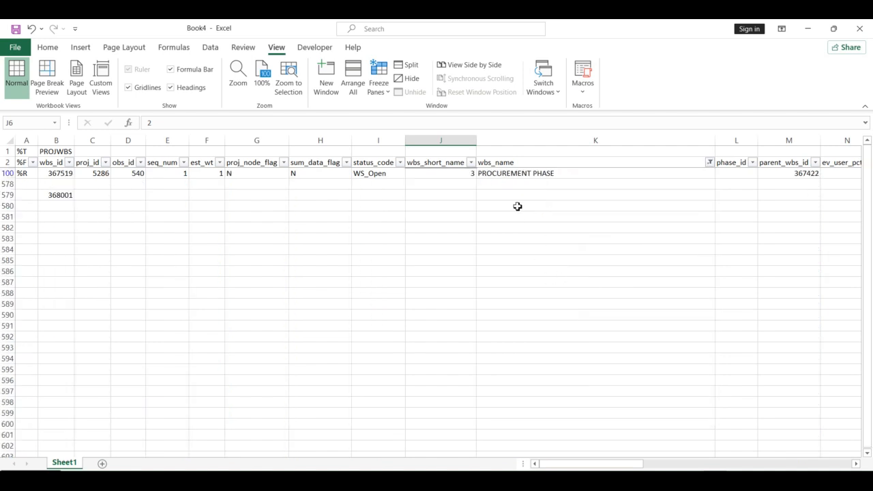
Step: Switch to the PH-1 Material workbook and filter the wbs_name column by the orange cell colour of the main category rows
key(alt+Tab)
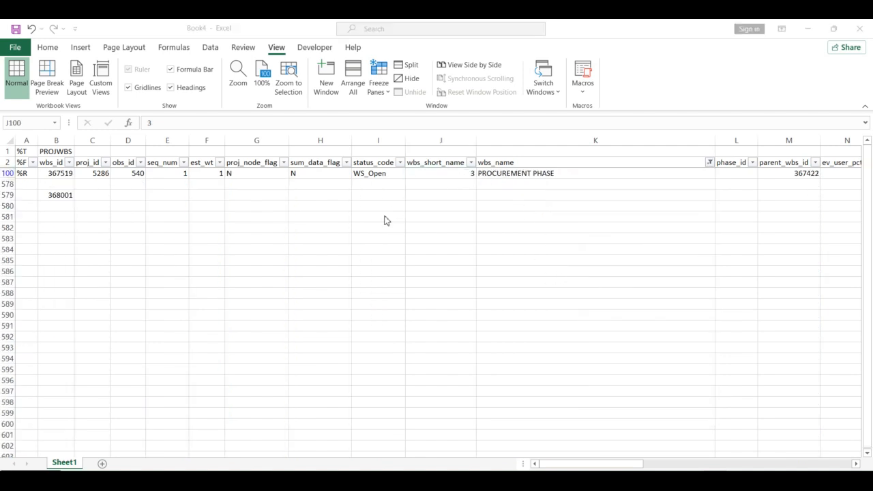
key(alt+Tab)
key(alt+Tab)
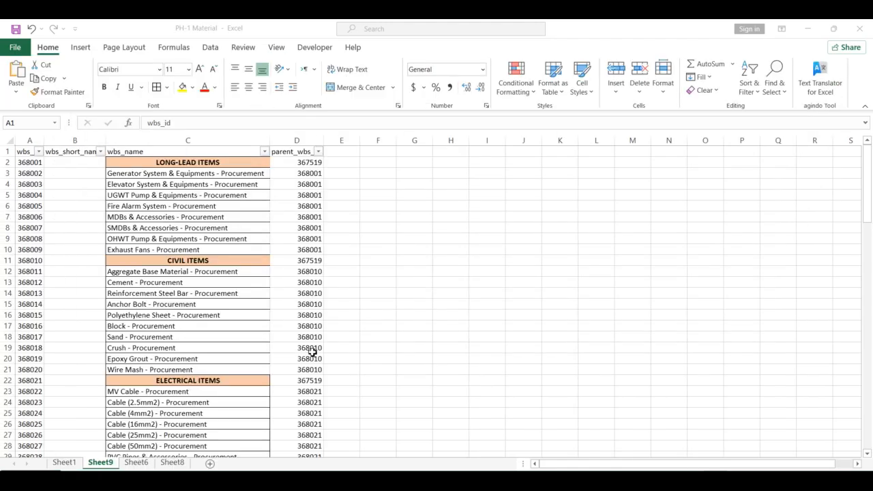
click(174, 218)
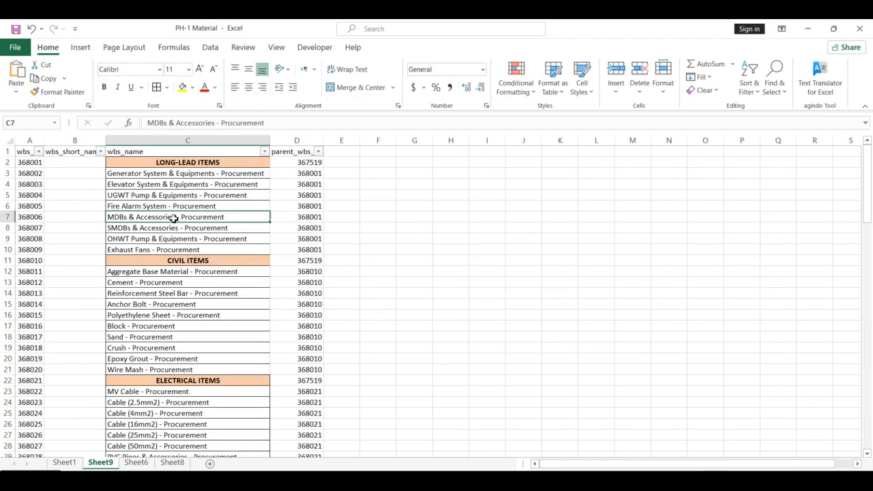
click(264, 151)
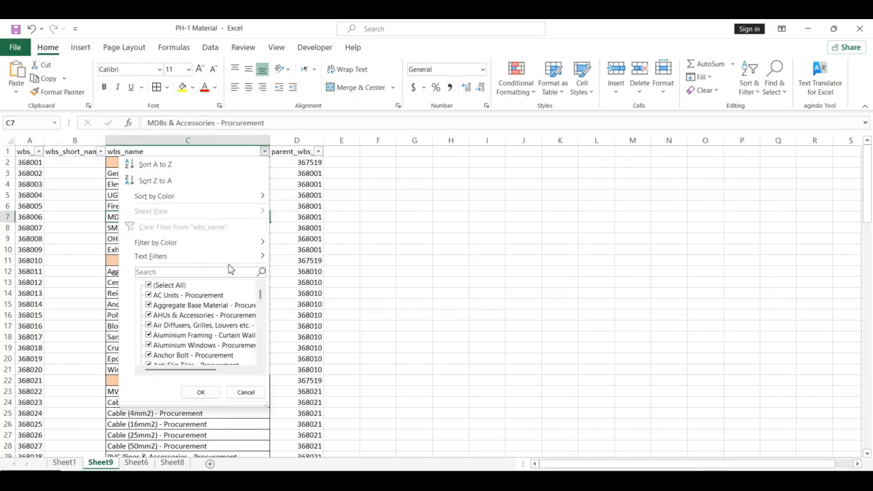
mouse_move(224, 246)
click(308, 259)
Step: Enter the wbs_short_name values 1, 2, 3, 4 and 5 for the Long-Lead, Civil, Electrical, Mechanical and Finish Items rows
click(88, 165)
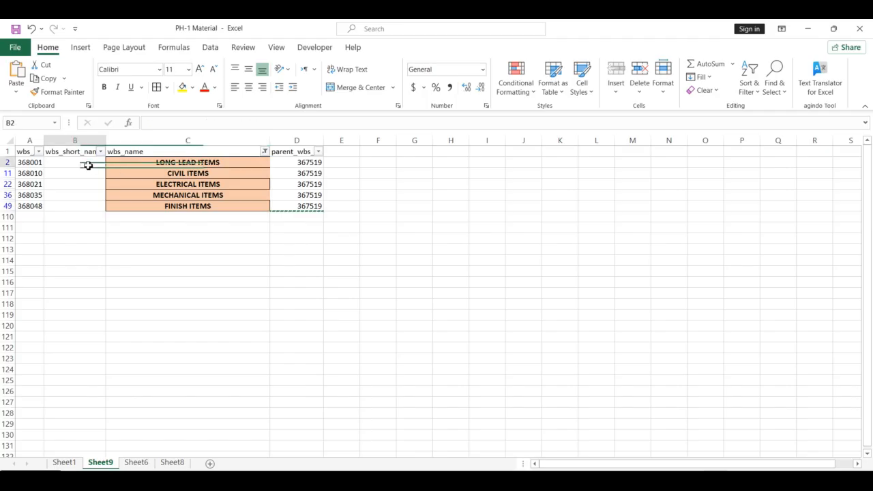
text(1)
key(Return)
text(2)
key(Return)
key(Return)
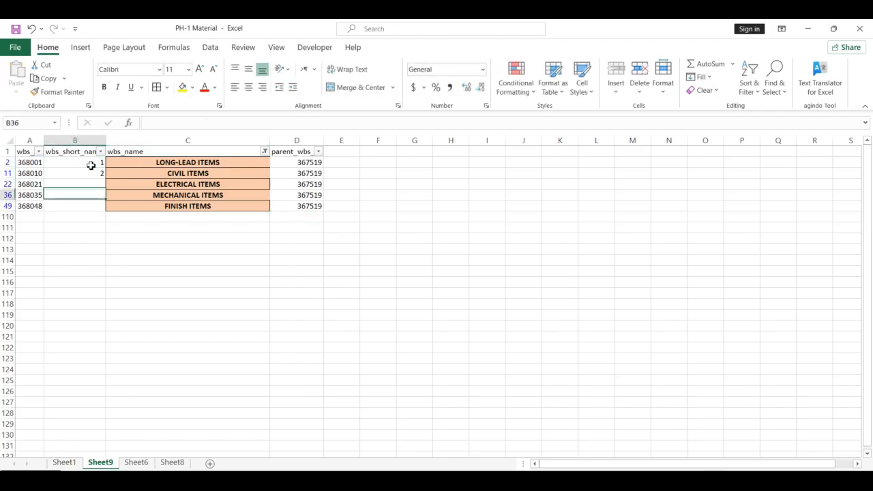
key(Up)
text(3)
key(Return)
text(4)
key(Return)
text(5)
key(Return)
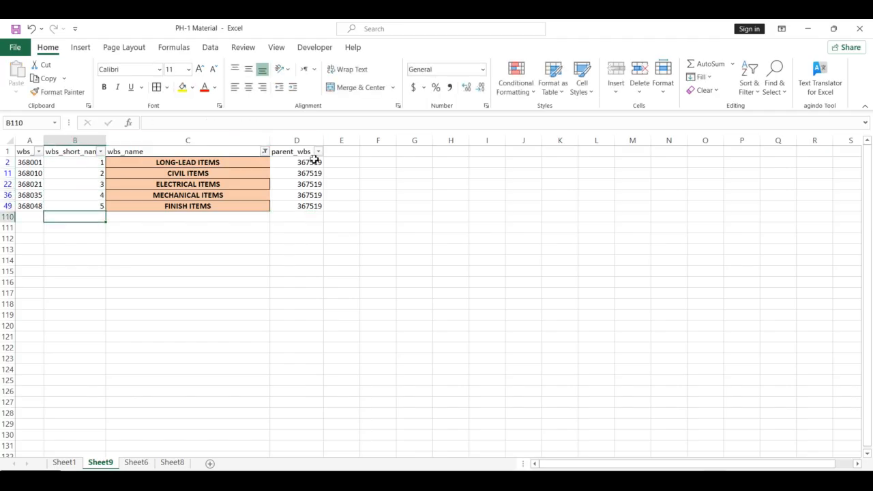
Step: Clear the orange filter on wbs_name and filter the column by the yellow cell colour of the Finish Items subcategory rows
click(264, 151)
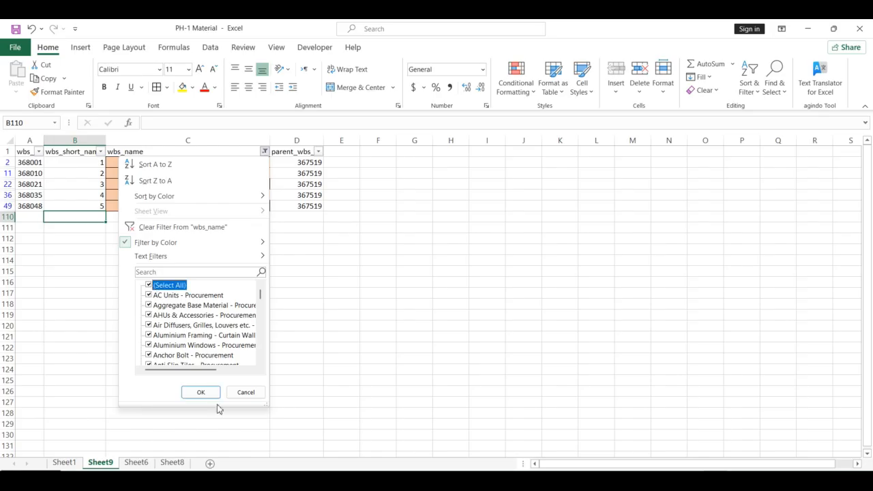
click(202, 393)
click(264, 151)
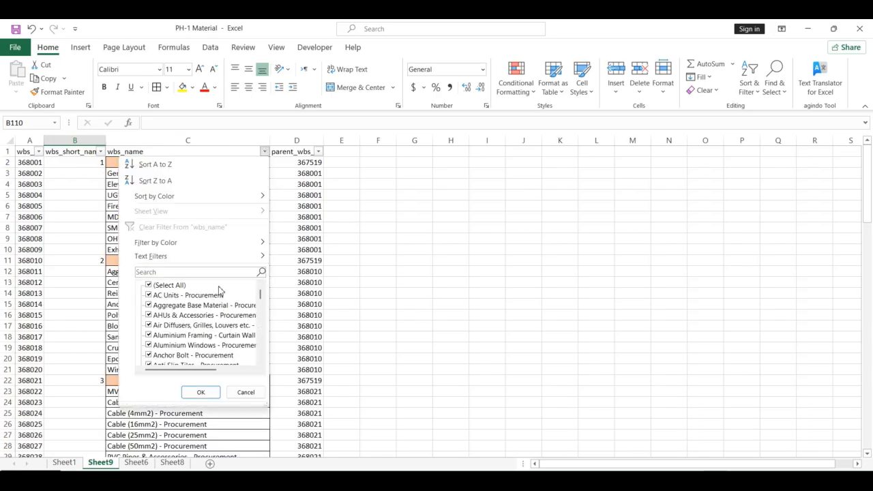
mouse_move(215, 244)
click(302, 273)
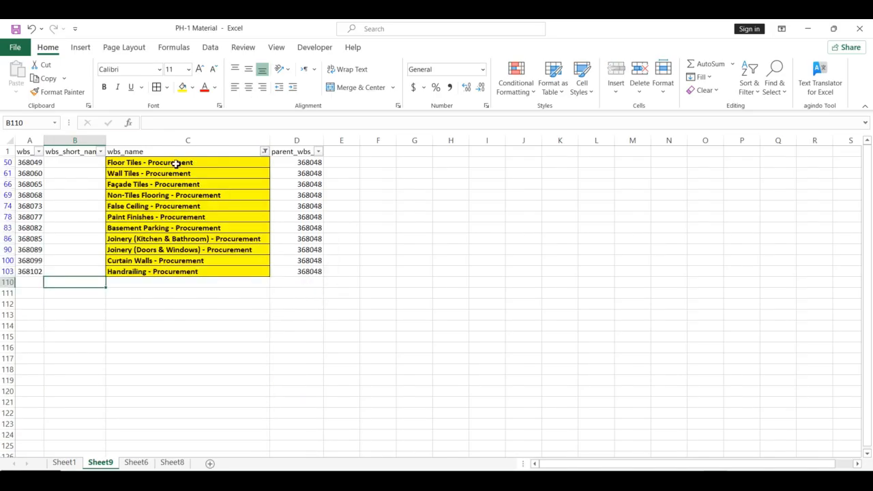
Step: Enter the wbs_short_name values 1, 2 and 3 for the Floor Tiles, Wall Tiles and Façade Tiles rows
click(94, 164)
text(1)
key(Return)
text(2)
key(Return)
text(3)
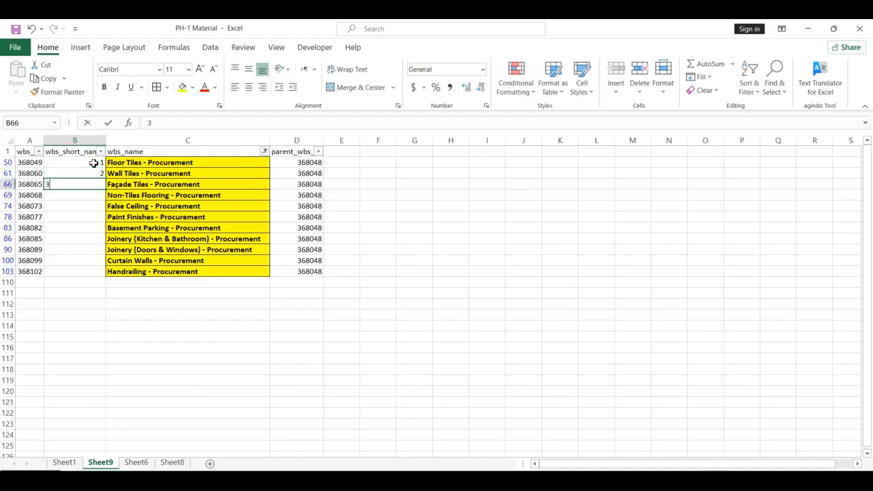
key(Return)
key(Up)
Step: Try to fill the wbs_short_name numbers from the first three yellow rows down to the Handrailing row
click(94, 163)
key(shift+Down)
key(shift+Down)
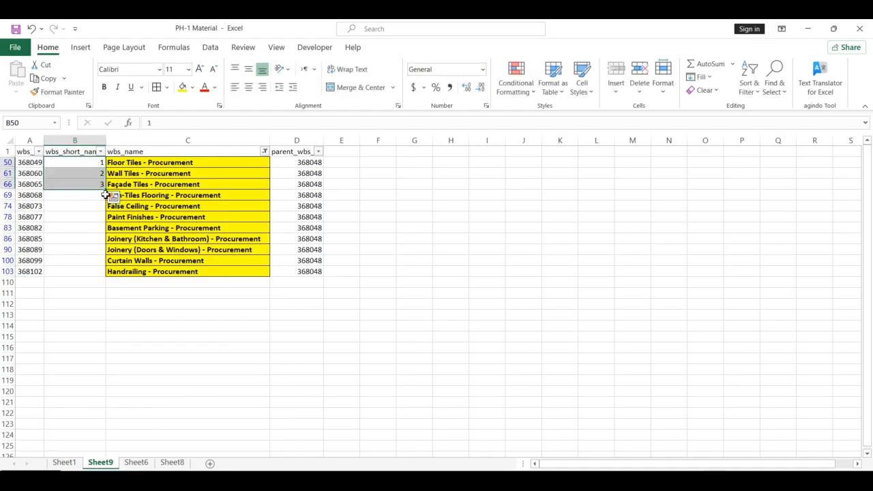
drag(94, 276, 94, 275)
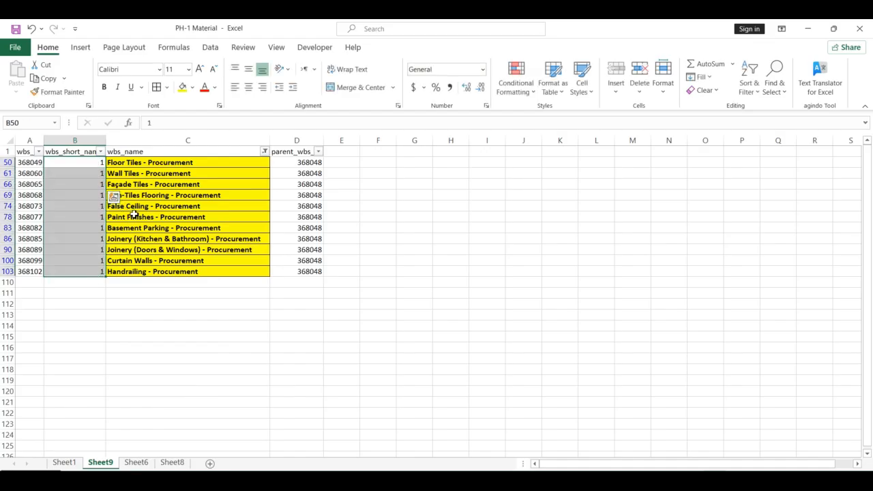
Step: Enter the wbs_short_name values 4 to 11 one by one for the Non-Tiles Flooring through Handrailing rows
click(92, 197)
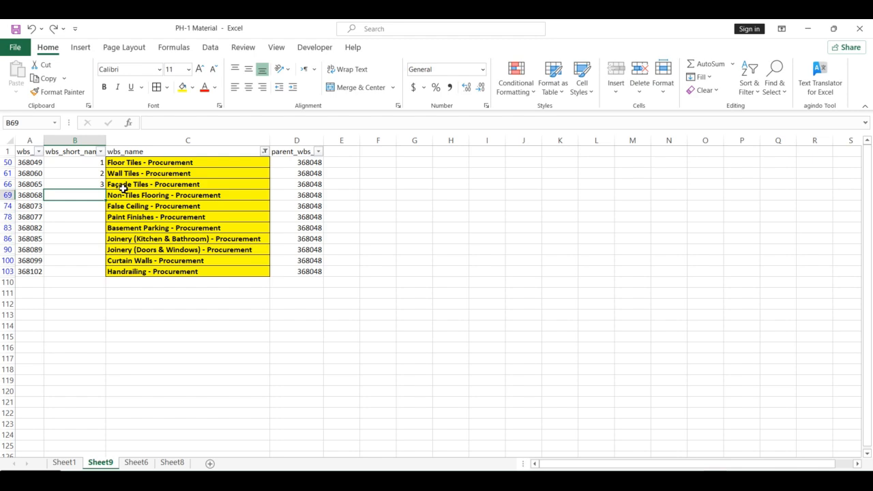
text(4 5 6 7 8 9)
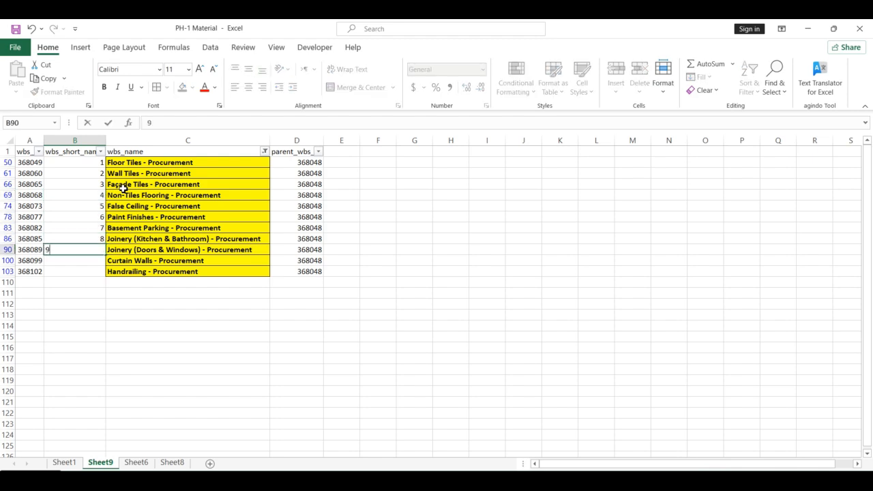
key(Return)
text(10)
key(Return)
text(11)
key(Return)
Step: Review the item category columns on Sheet1 and return to the short names of the yellow rows on Sheet9
key(ctrl+Page_Up)
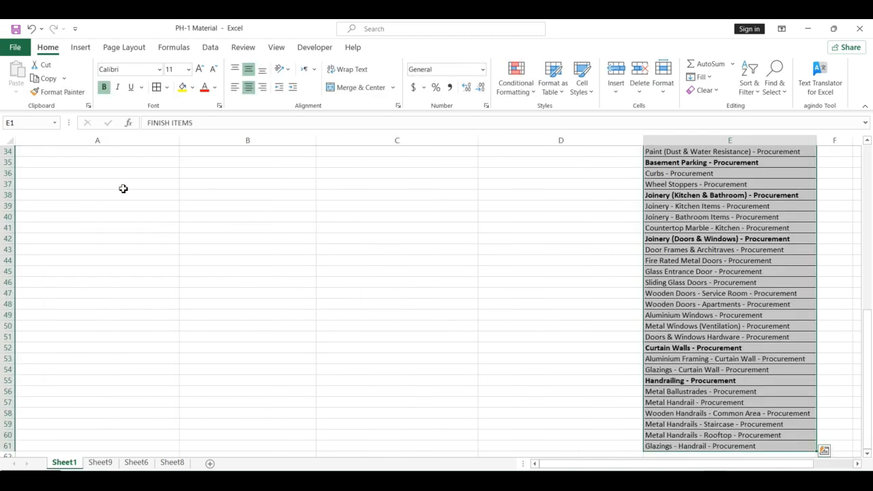
key(ctrl+Up)
key(ctrl+Left)
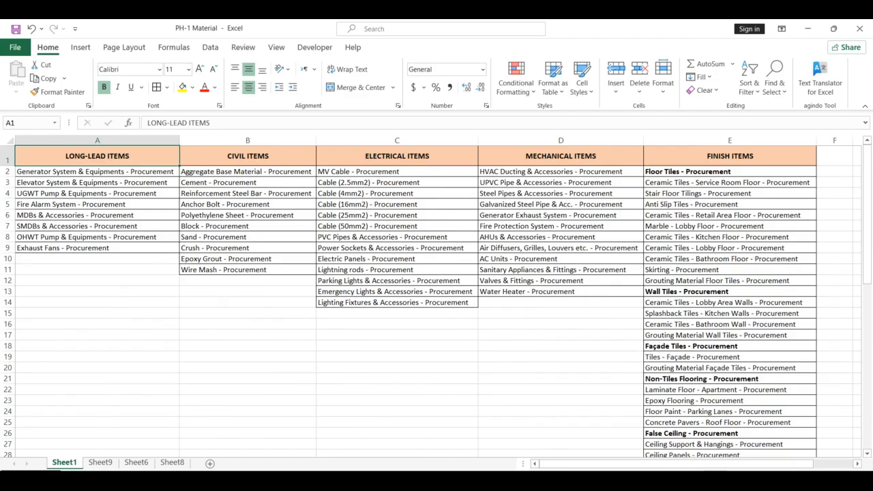
click(100, 462)
drag(99, 164, 95, 205)
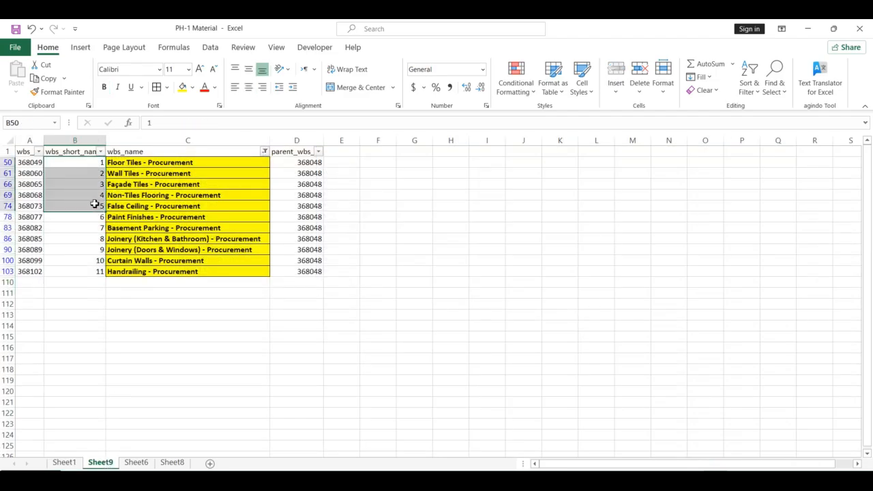
Step: Remove the yellow colour filter from the wbs_name column on Sheet9 so all items are listed
click(264, 152)
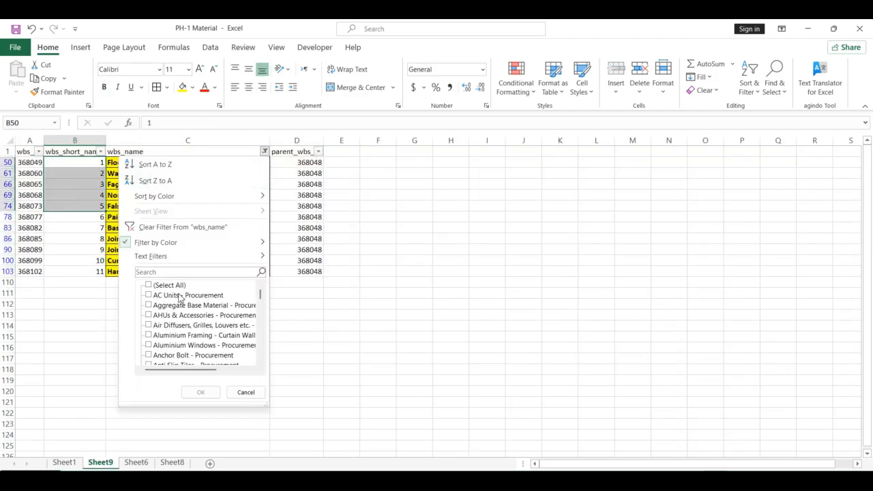
click(180, 295)
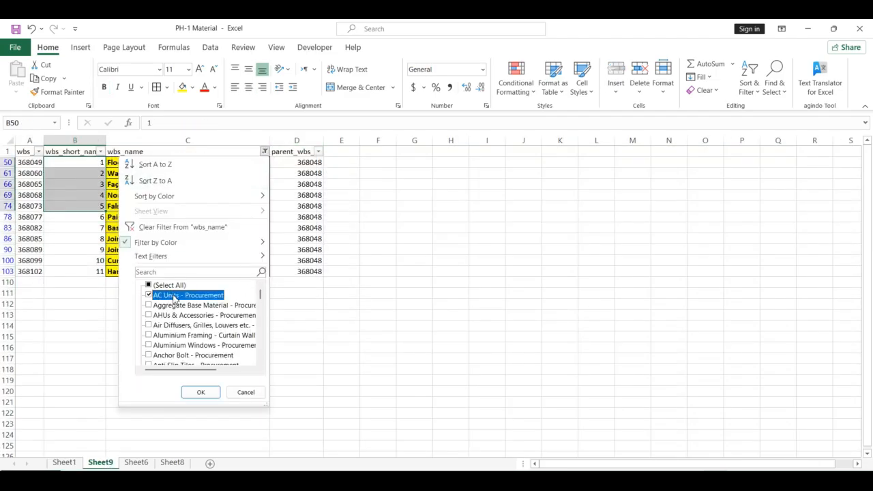
click(201, 392)
Step: Enter the wbs_short_name values 1 to 4 in B3:B6 for the first four items under Long-Lead Items
click(83, 198)
key(ctrl+Up)
key(Down)
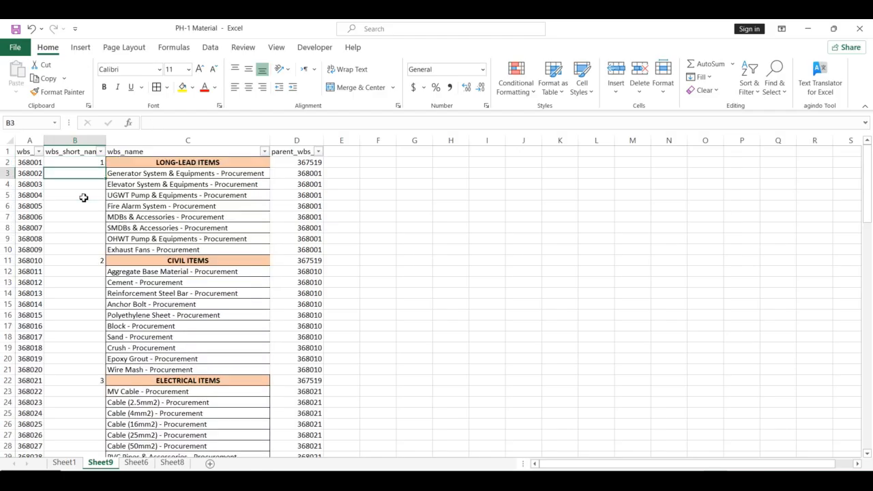
text(1)
key(Return)
text(2)
key(Return)
text(3)
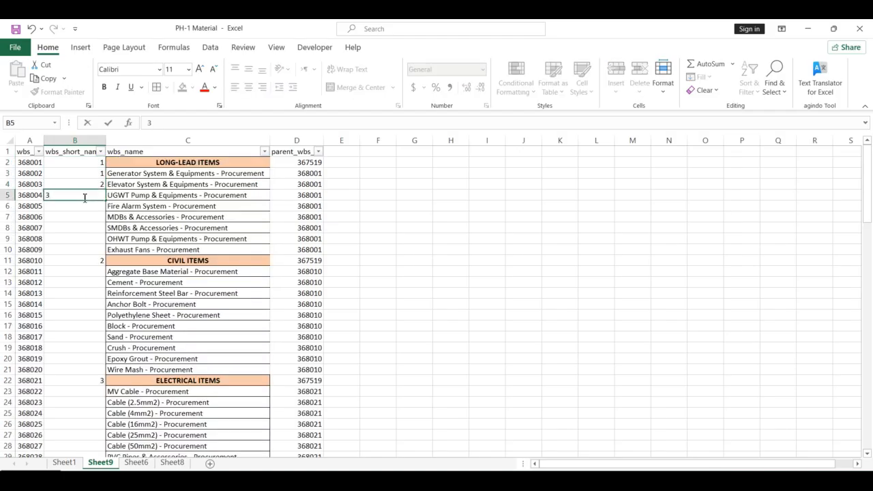
key(Return)
key(Up)
key(Up)
key(Down)
text(4)
key(Return)
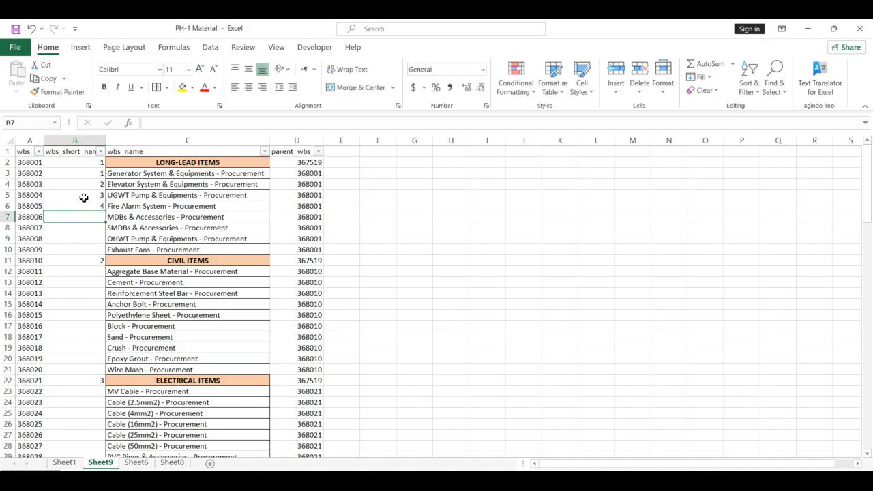
Step: Look through Sheet8 and Sheet6 and review the completed wbs_short_name numbering on Sheet6
drag(92, 173, 174, 464)
click(174, 463)
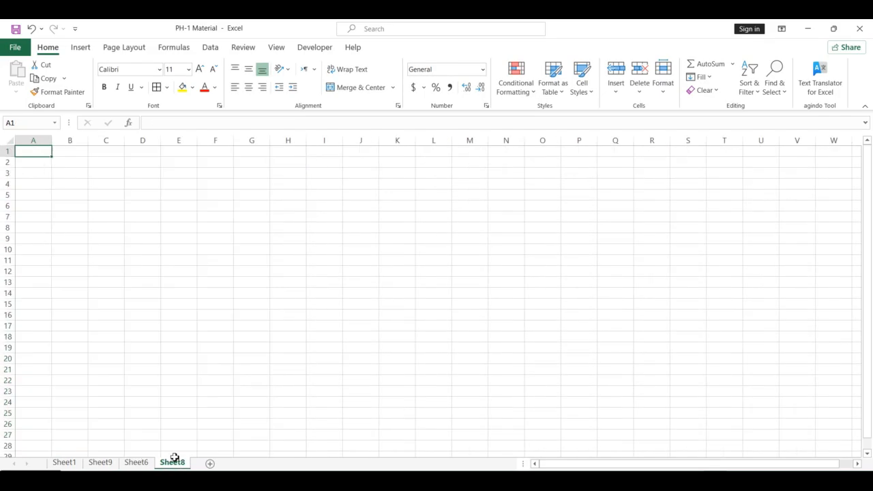
click(136, 463)
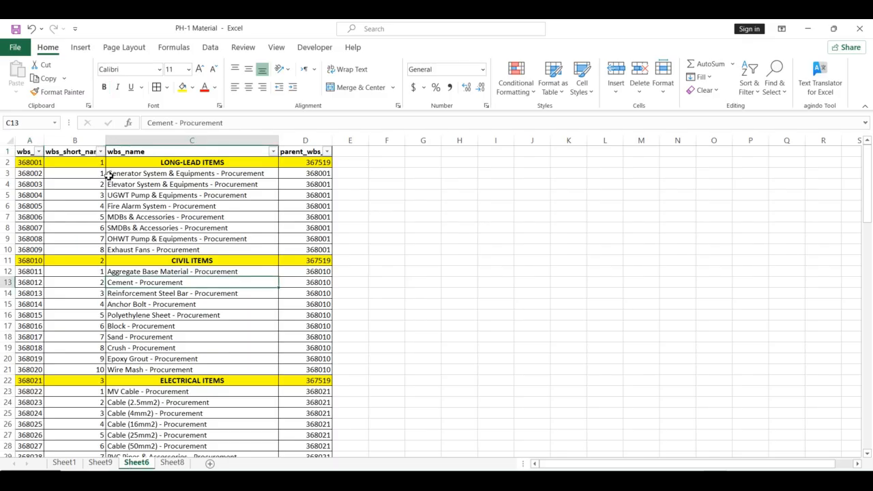
drag(91, 164, 102, 455)
click(195, 293)
key(ctrl+Up)
key(ctrl+Left)
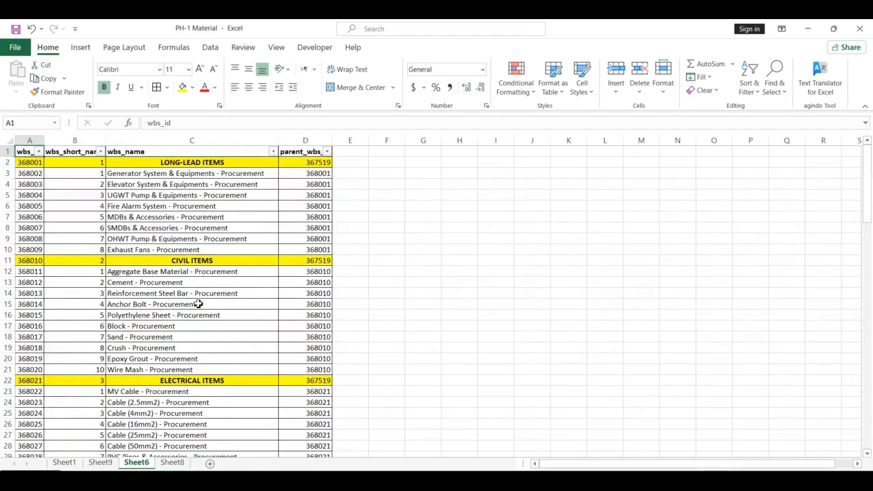
Step: Copy the wbs_id values from A2 down on Sheet6, switch to Book4 and clear its wbs_name filter
key(Down)
key(ctrl+shift+Down)
key(ctrl+c)
key(alt+Tab)
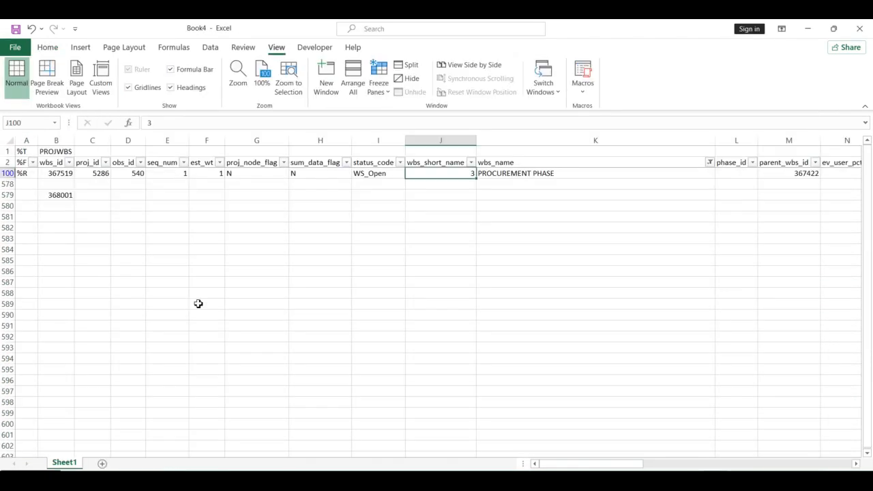
click(710, 162)
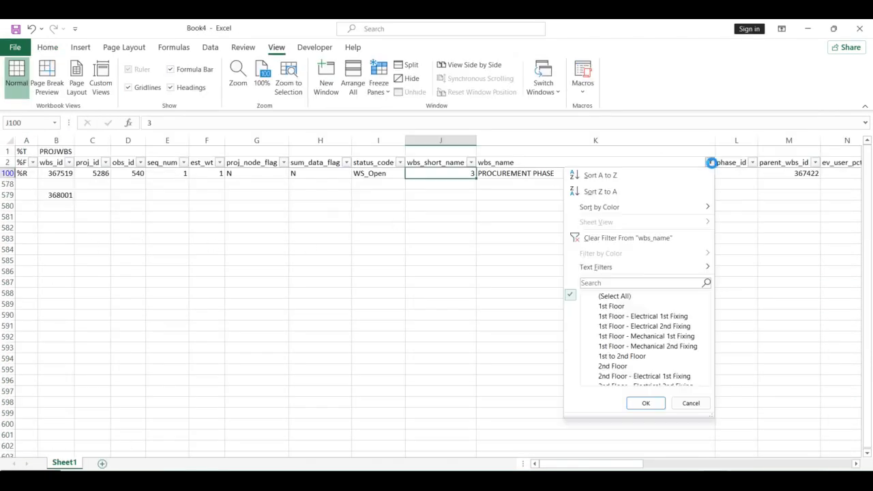
click(635, 403)
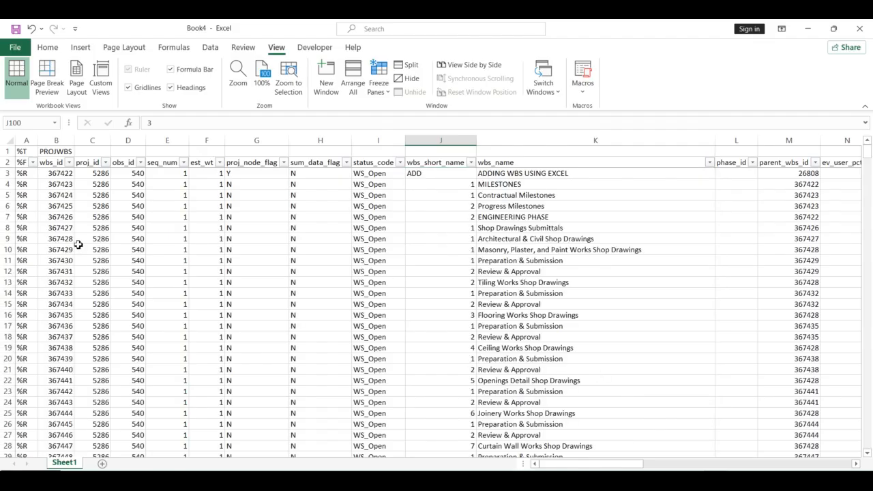
Step: Paste the copied wbs_id values as values only from B579 down, below the existing PROJWBS rows
click(80, 245)
key(Left)
key(ctrl+Down)
key(Down)
key(Down)
key(Down)
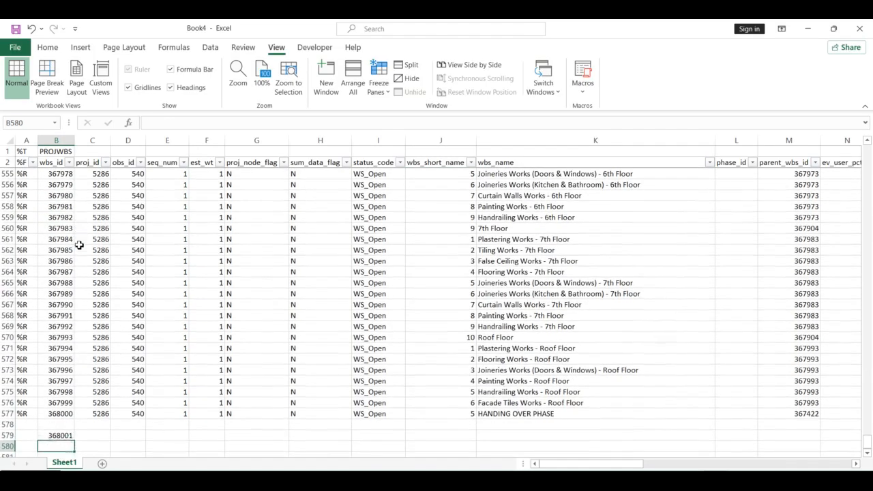
key(Up)
right_click(56, 435)
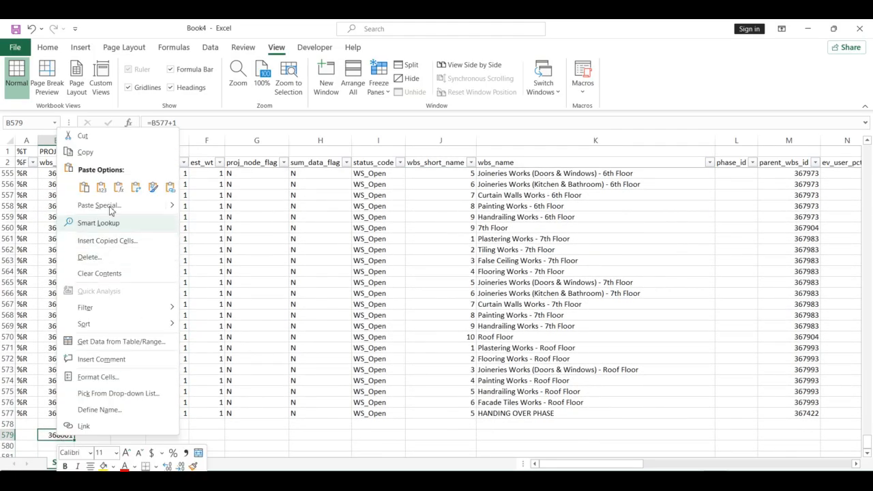
click(101, 191)
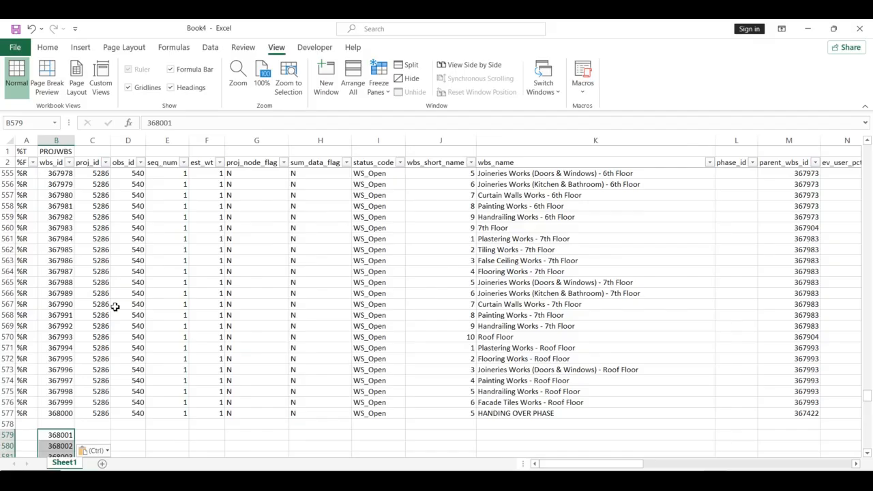
Step: Copy the wbs_short_name values from B2 down in PH-1 Material and paste them as values from J579 in Book4
key(alt+Tab)
click(87, 181)
key(ctrl+Up)
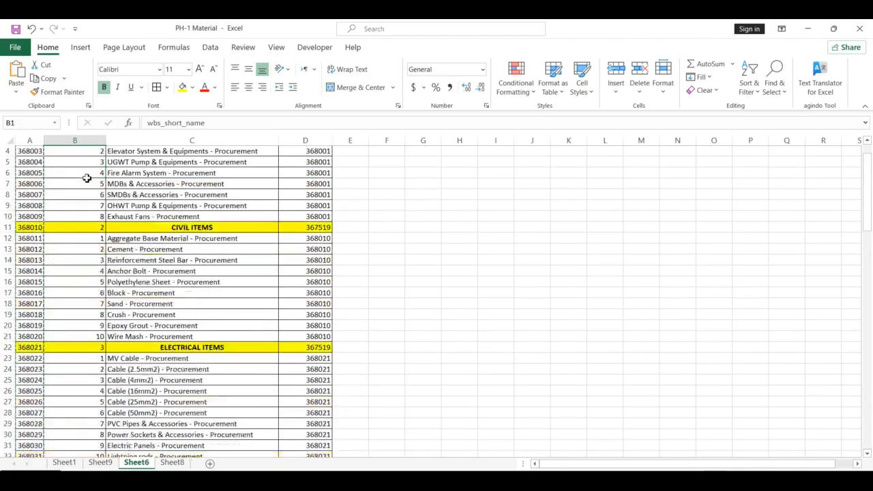
key(ctrl+shift+Down)
key(alt+Tab)
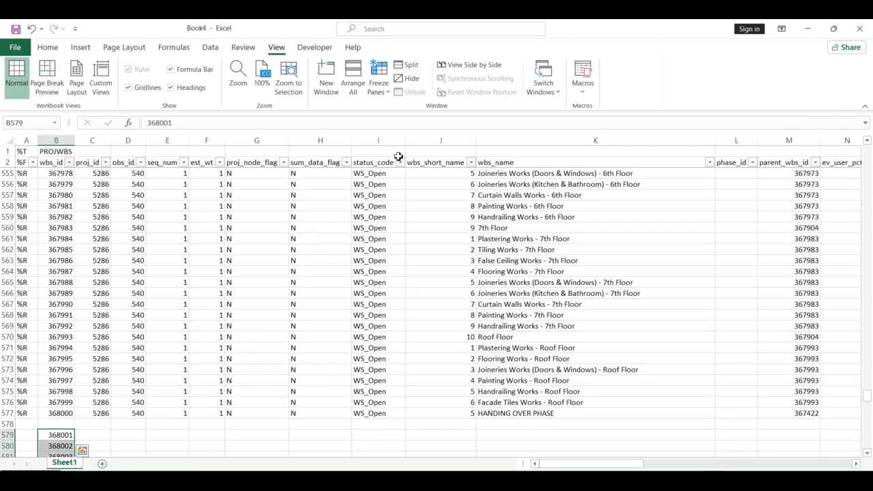
click(445, 438)
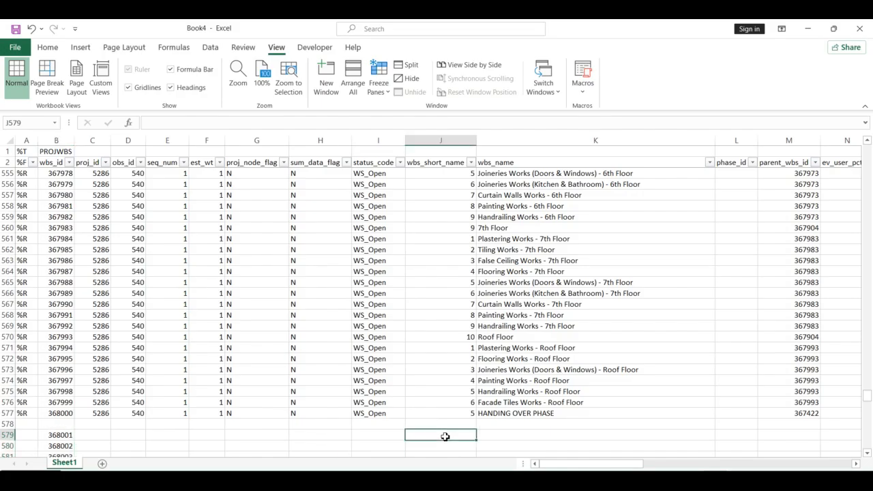
right_click(446, 438)
click(493, 195)
Step: Copy the wbs_name entries from C2 down in PH-1 Material and paste them without formatting from K579 in Book4
key(alt+Tab)
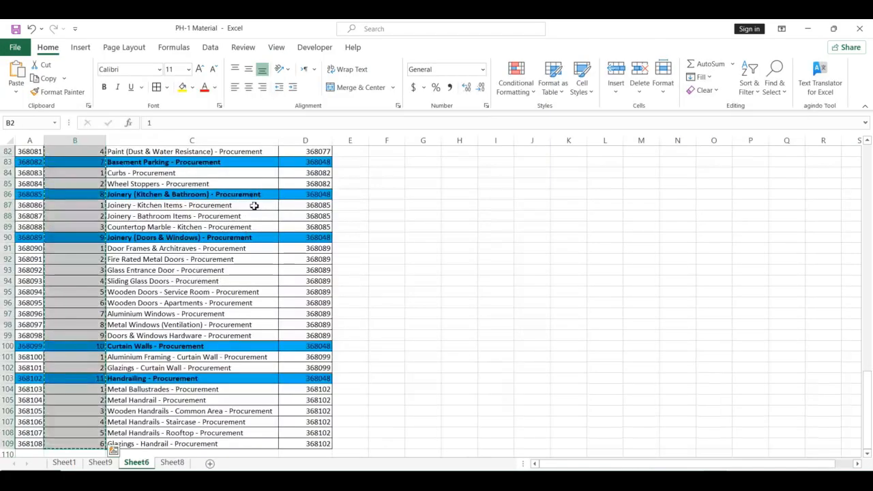
click(251, 195)
key(ctrl+Up)
key(Down)
key(ctrl+shift+Down)
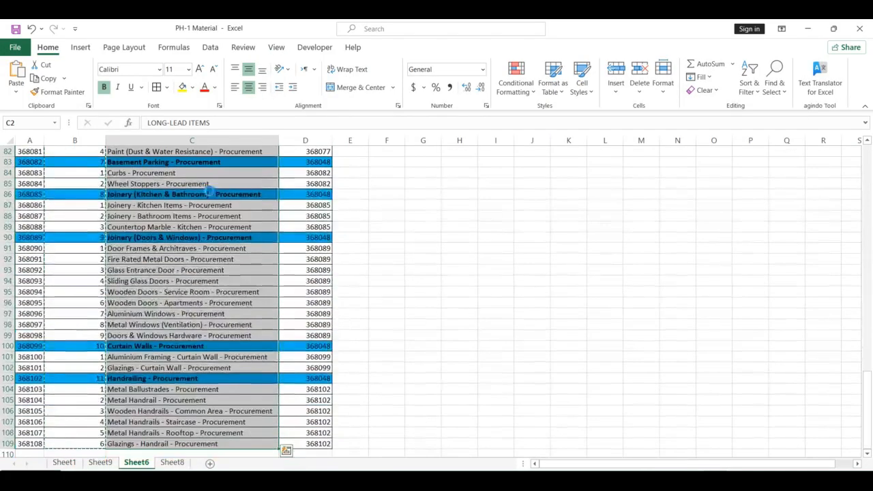
key(ctrl+c)
key(alt+Tab)
click(495, 435)
key(ctrl+v)
right_click(495, 435)
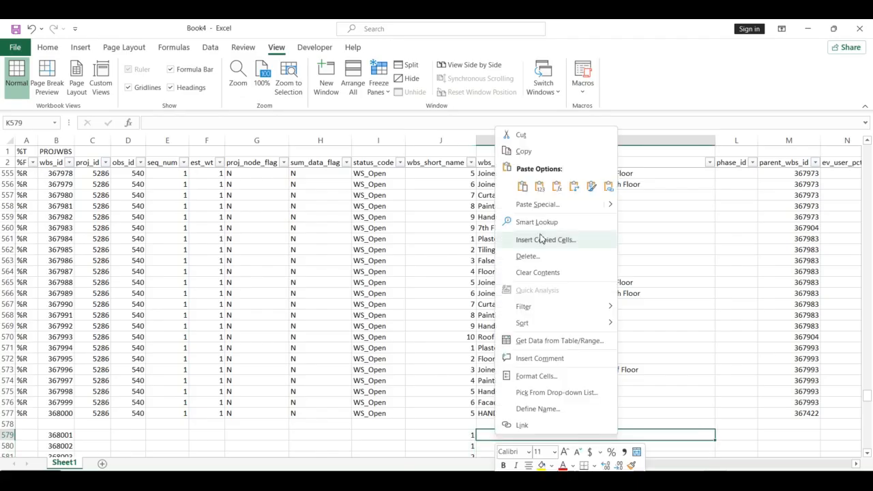
click(526, 188)
Step: Copy the parent WBS IDs from D2 down in PH-1 Material and paste them as values from M579 in Book4
key(alt+Tab)
click(302, 165)
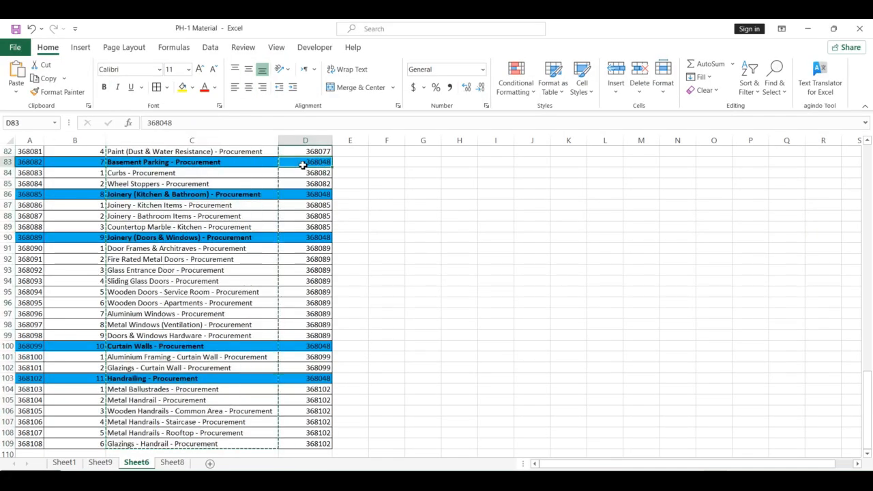
key(ctrl+Up)
key(Down)
key(ctrl+shift+Down)
key(ctrl+c)
key(alt+Tab)
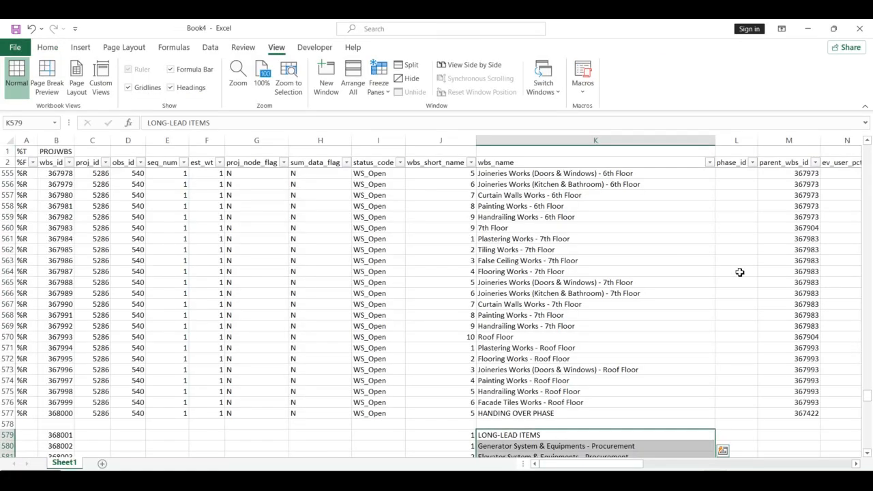
click(784, 435)
right_click(785, 437)
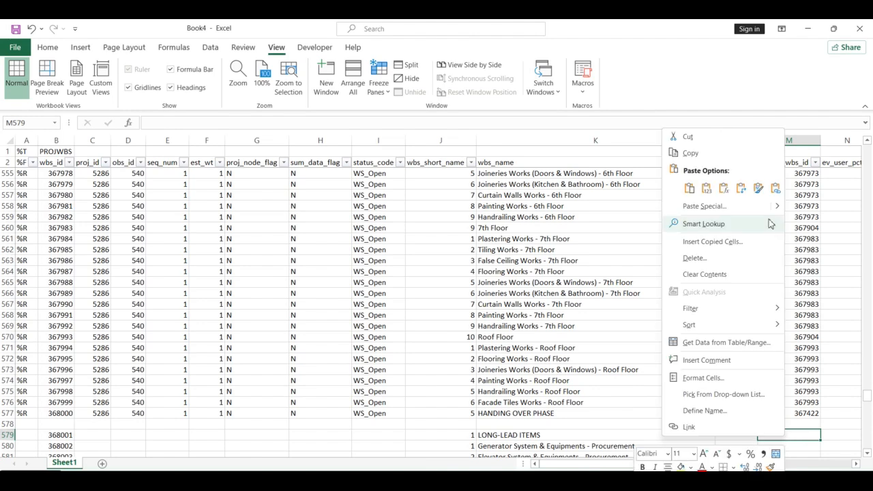
click(711, 194)
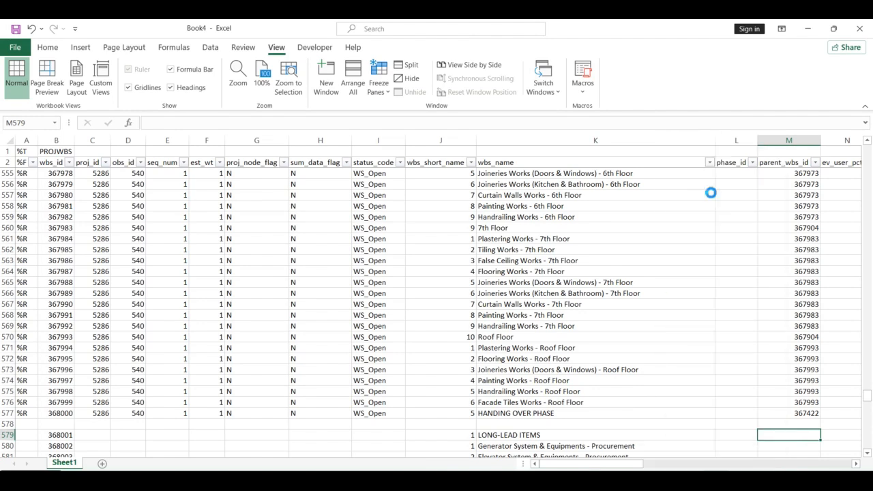
Step: Copy the %R marker from A577 and paste it beside the new WBS rows in A579:A686
click(116, 409)
key(Left)
key(Left)
key(Left)
key(ctrl+c)
key(Down)
key(Right)
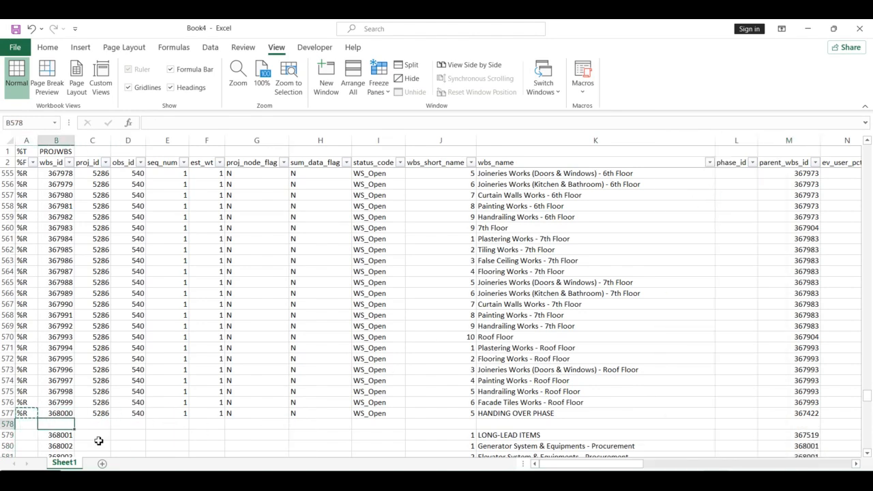
key(Down)
key(Left)
key(ctrl+Down)
key(Right)
key(ctrl+Up)
key(Left)
key(ctrl+shift+Up)
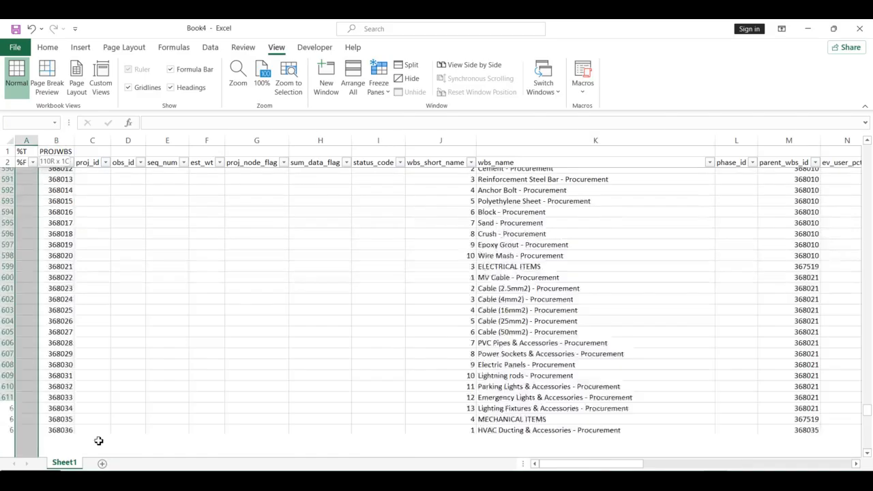
key(shift+Down)
key(shift+Down)
key(ctrl+v)
key(Up)
key(Up)
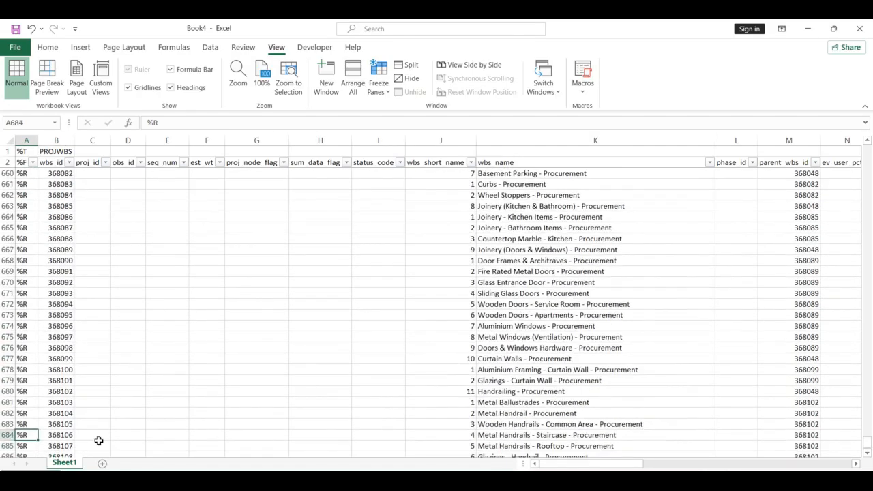
Step: Examine the seq_num values of the existing WBS rows from E3 down to E577
key(ctrl+Up)
key(Up)
key(Up)
key(Right)
key(Right)
key(Right)
key(Right)
key(Down)
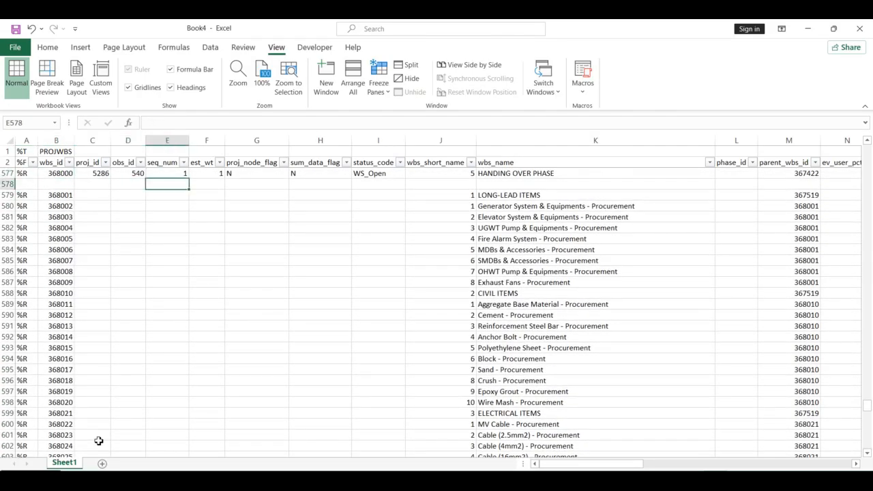
key(Up)
key(Left)
key(Left)
key(Up)
key(Right)
key(Right)
key(Up)
key(Up)
key(ctrl+Up)
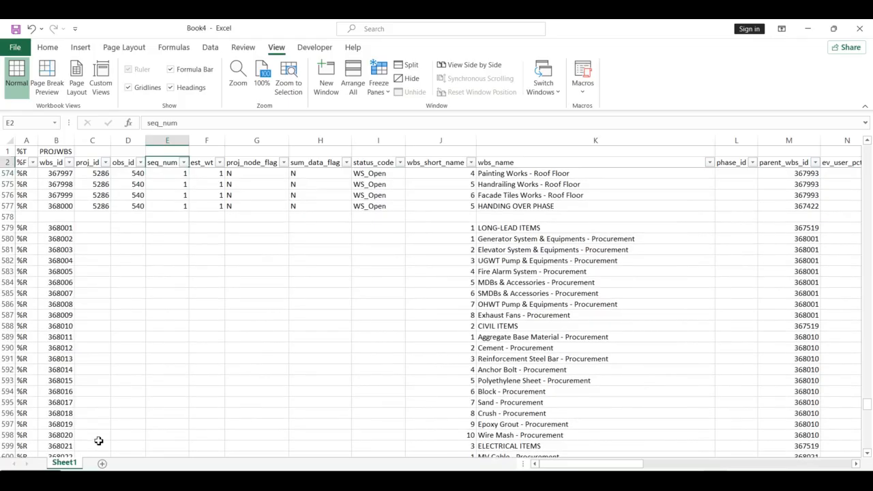
key(Down)
key(Down)
key(Down)
key(ctrl+shift+Down)
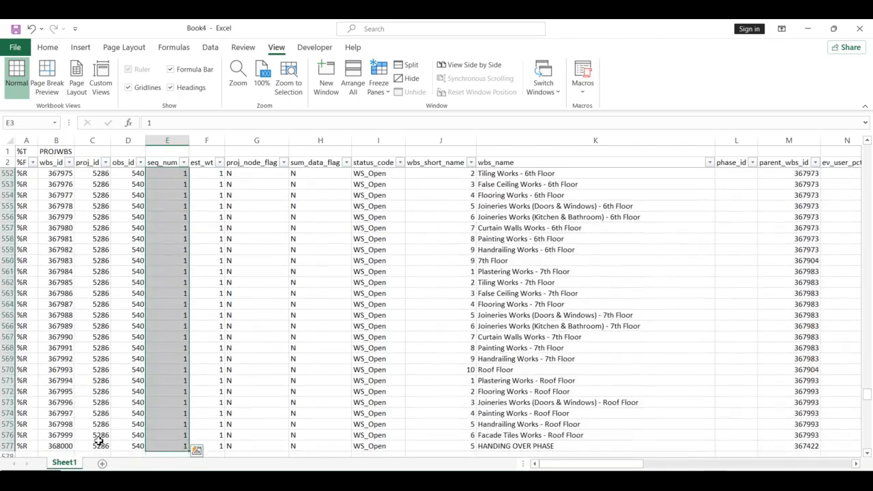
key(Down)
key(Down)
key(ctrl+Down)
key(ctrl+c)
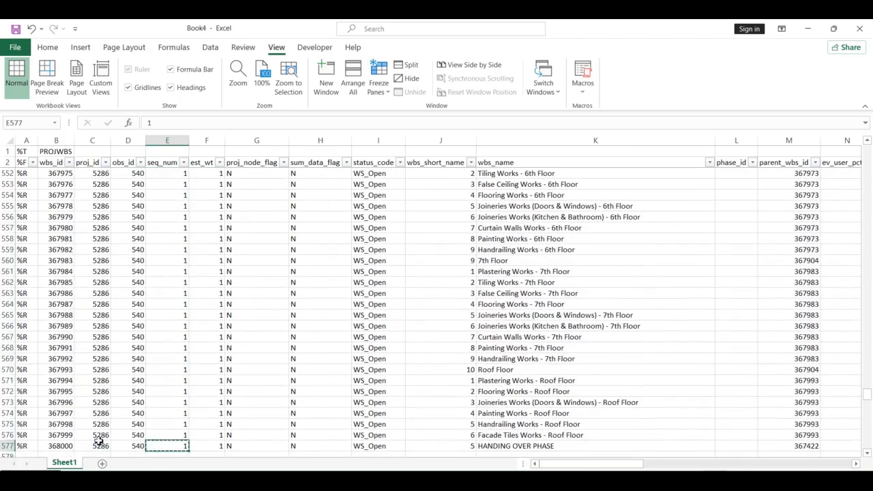
Step: Copy the proj_id through status_code values from C577:I577 and paste them into the new rows in C579:I686
key(Down)
key(Down)
key(Left)
key(Left)
key(Up)
key(Up)
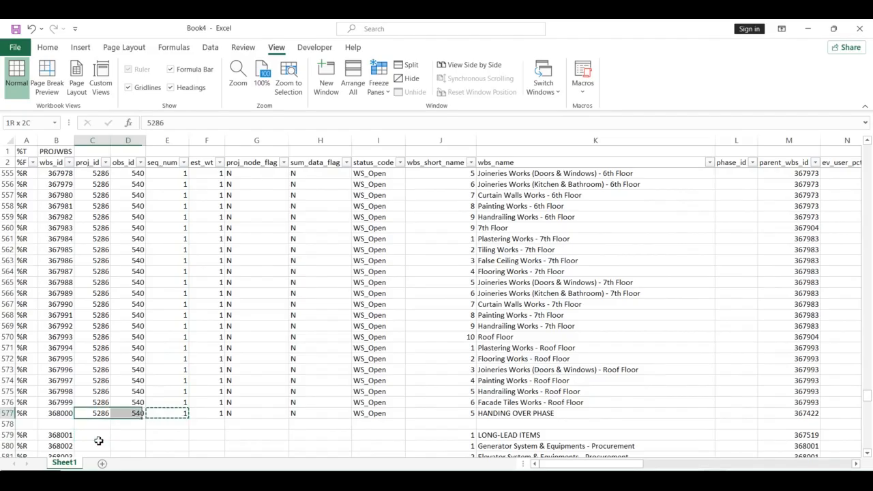
key(shift+Right)
key(shift+Right)
key(shift+Right)
key(shift+Right)
key(shift+Right)
key(shift+Right)
key(shift+Right)
key(shift+Left)
key(ctrl+c)
key(Down)
key(Down)
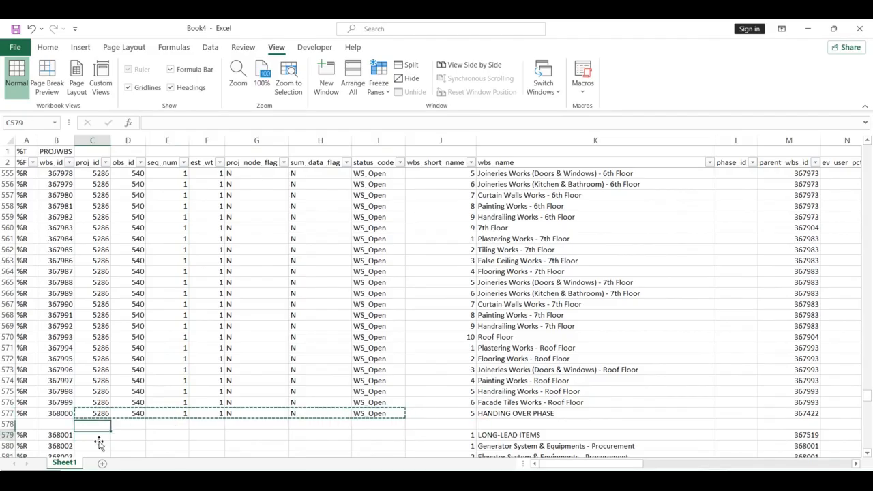
key(Left)
key(ctrl+Down)
key(Right)
key(shift+Right)
key(shift+Right)
key(shift+Right)
key(shift+Right)
key(shift+Right)
key(shift+Right)
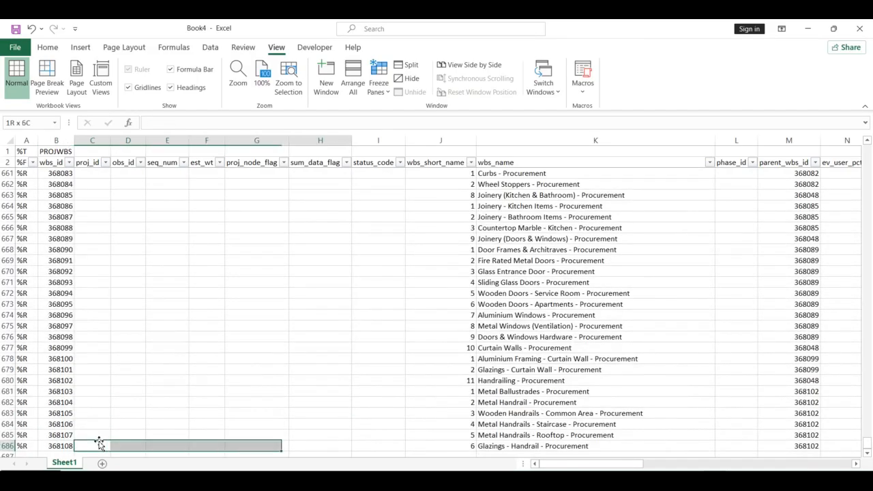
key(ctrl+shift+Up)
key(shift+Down)
key(ctrl+v)
key(Up)
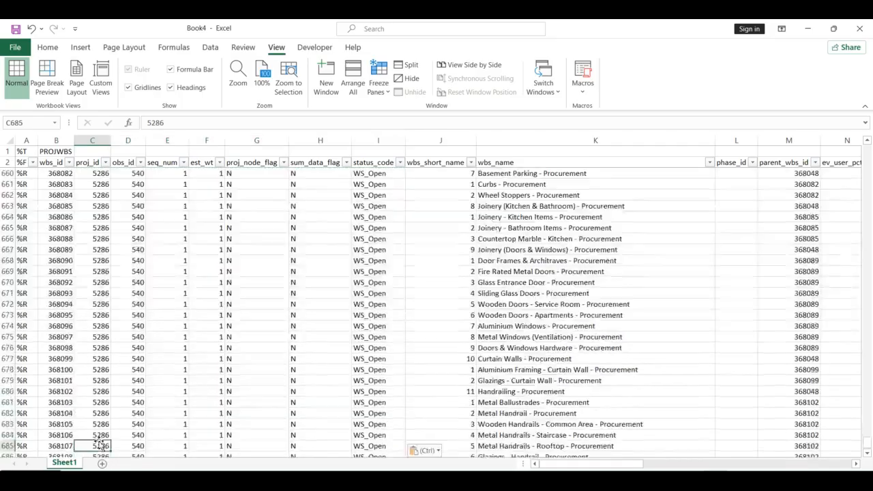
Step: Review the proj_id through status_code columns of the new procurement rows from row 579 to row 686
key(ctrl+Up)
key(Down)
key(Right)
key(Right)
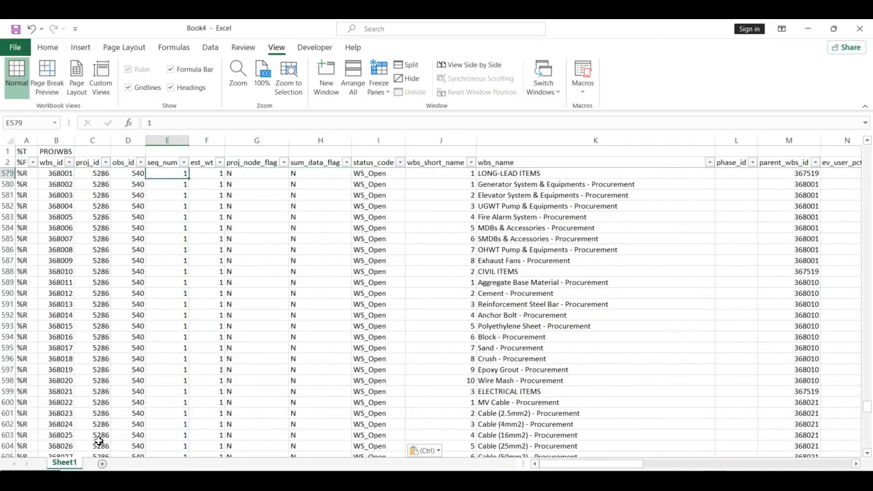
key(ctrl+Down)
key(Down)
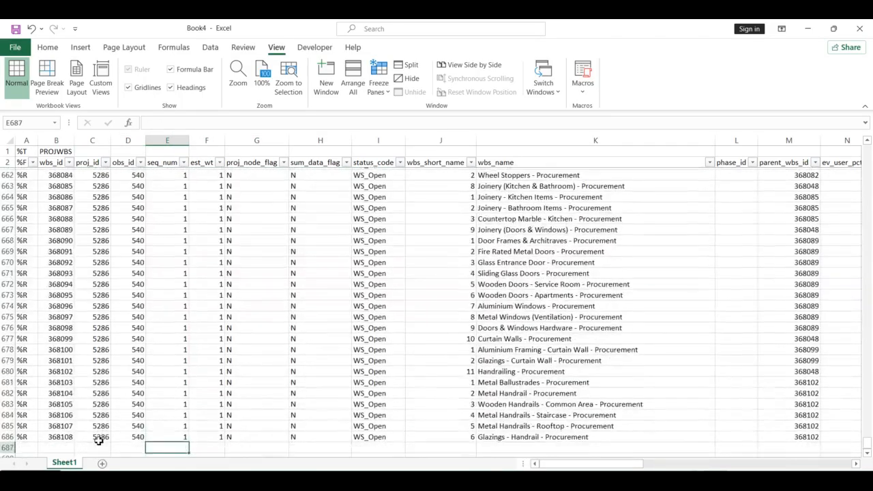
scroll(99, 440, down, 1)
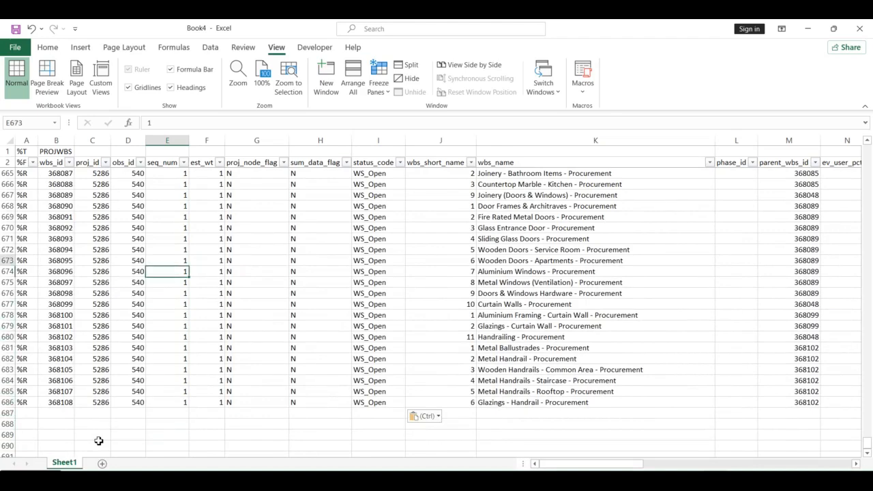
key(Up)
key(Up)
key(Up)
key(Up)
key(Up)
key(Up)
key(Up)
key(Up)
key(Up)
key(Up)
key(Up)
key(Up)
key(Up)
key(Up)
key(Up)
key(Up)
key(Up)
key(Up)
key(Up)
key(Up)
Step: Format the new procurement rows in A579:M686 with the Text number format
key(Home)
key(Up)
key(Up)
key(Up)
key(Up)
key(Up)
key(Up)
key(Up)
key(Up)
key(Up)
key(Up)
key(Up)
key(Up)
key(Up)
key(Up)
key(Up)
key(Up)
key(Up)
key(Up)
key(Up)
key(Up)
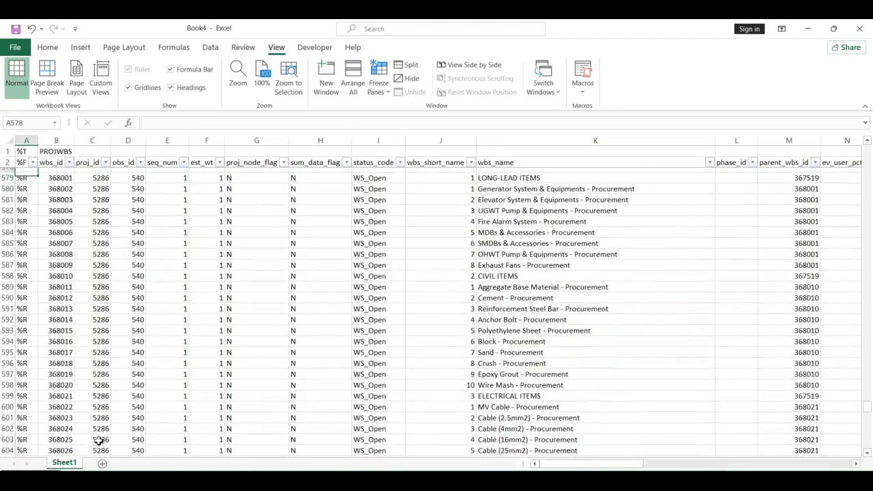
key(Down)
key(ctrl+shift+Right)
key(ctrl+shift+Right)
key(ctrl+shift+Down)
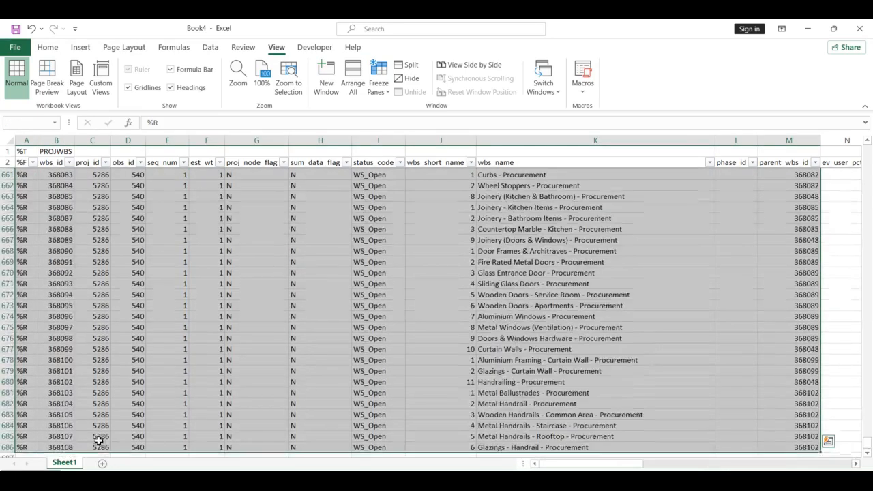
click(48, 47)
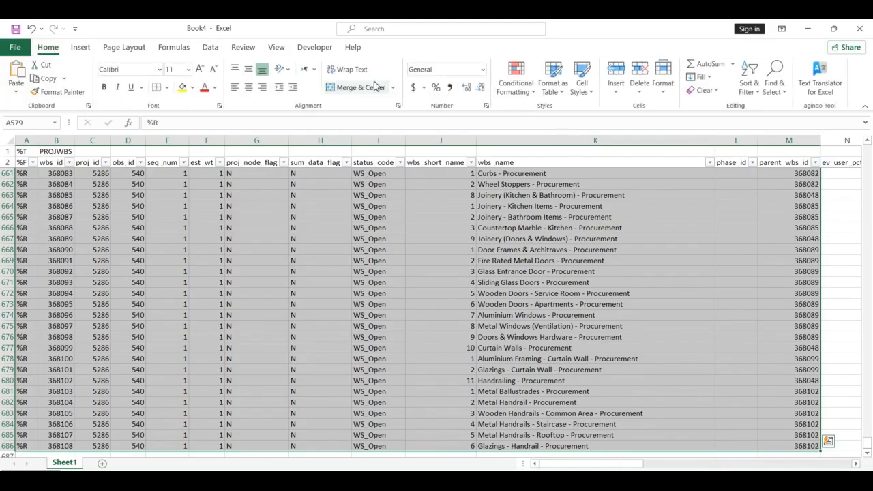
click(484, 70)
scroll(523, 325, down, 1)
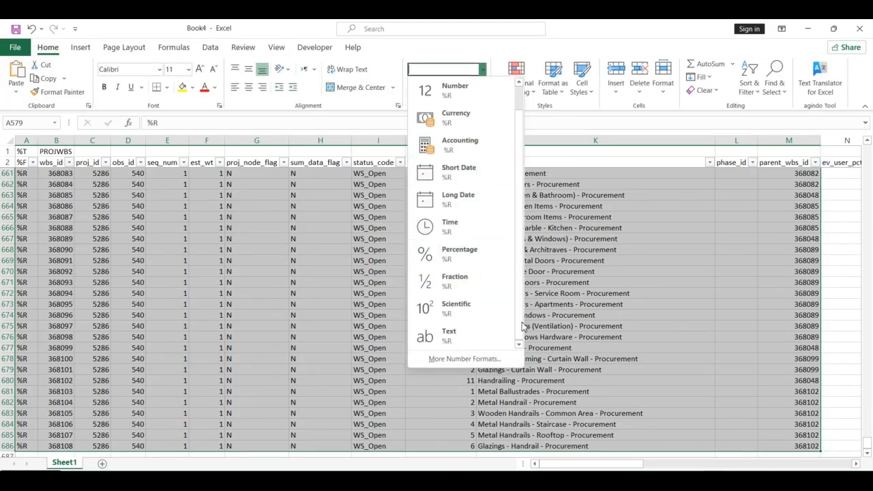
click(491, 344)
click(317, 208)
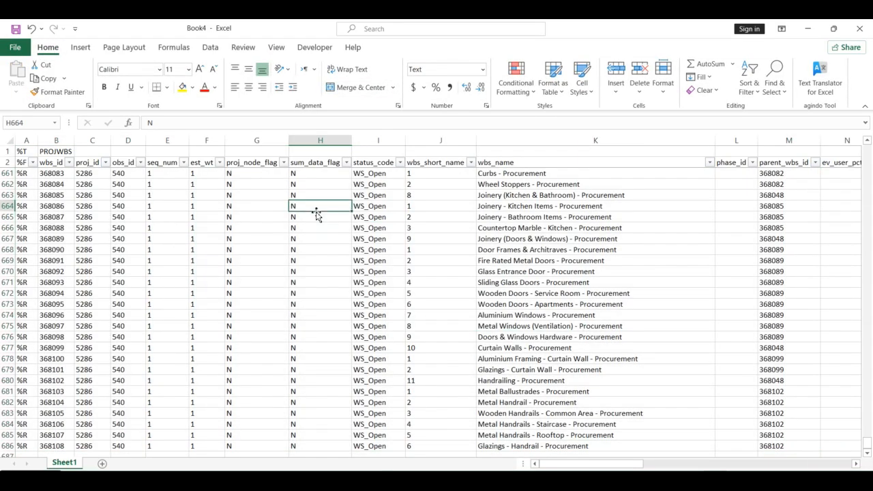
Step: Delete the empty row 578 between the HANDING OVER PHASE row and the LONG-LEAD ITEMS row
key(ctrl+Left)
key(ctrl+Up)
key(Down)
key(ctrl+Down)
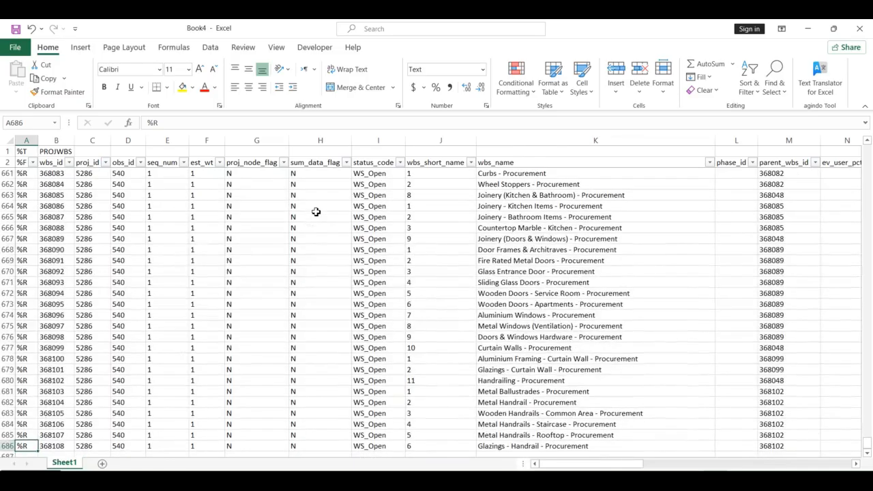
key(Down)
key(Down)
key(Down)
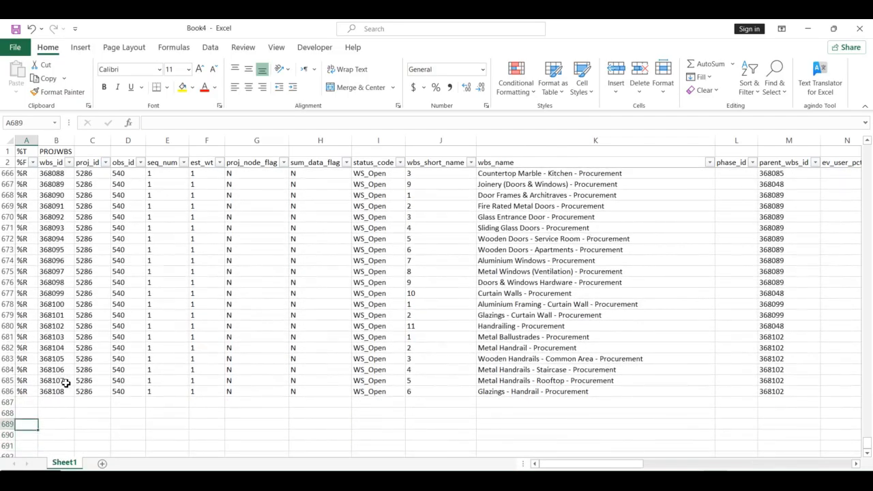
key(ctrl+Up)
key(Up)
key(Up)
key(Up)
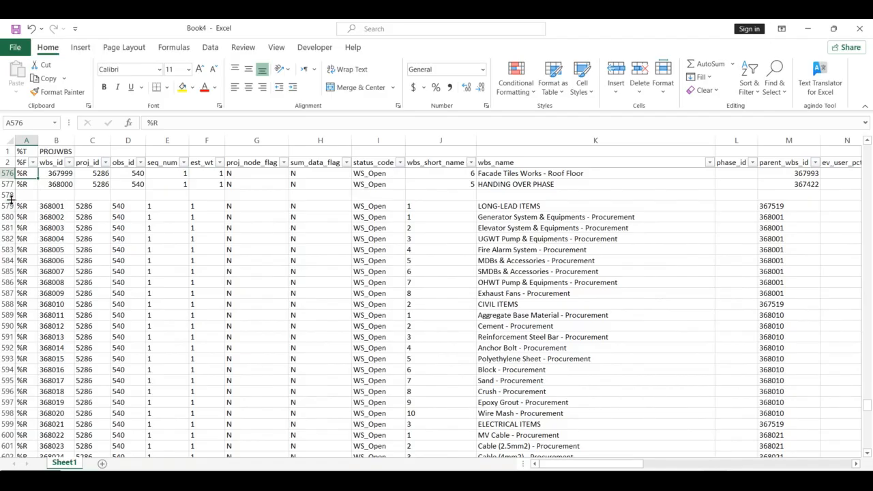
click(8, 195)
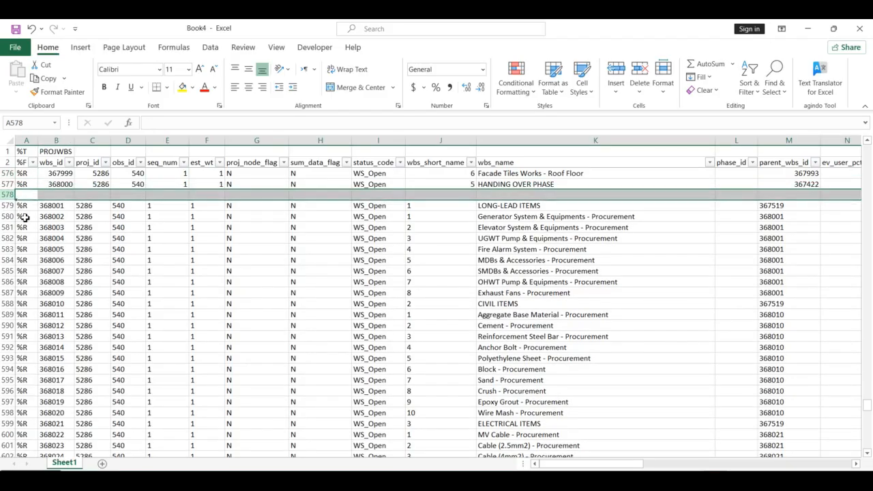
key(ctrl+minus)
click(403, 236)
key(ctrl+s)
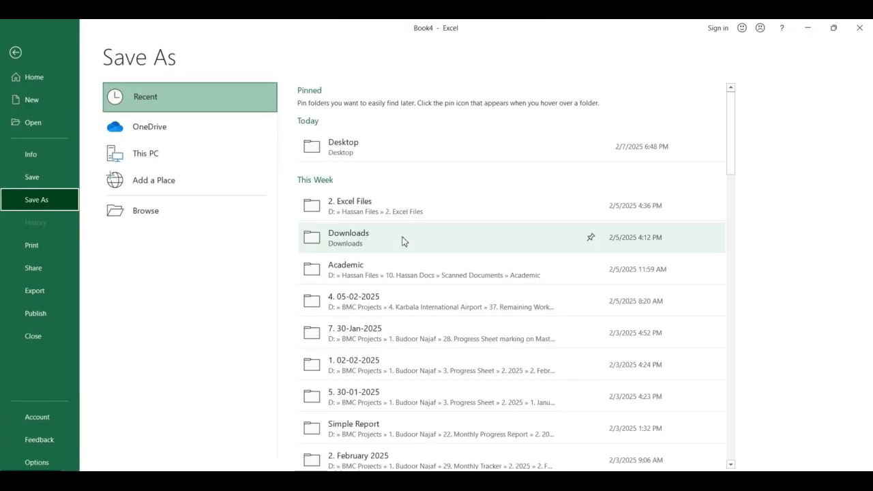
click(15, 52)
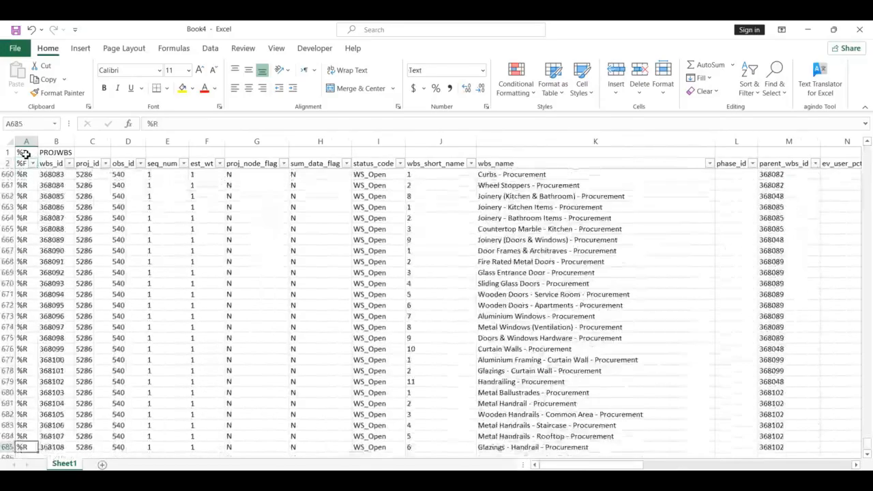
Step: Examine the columns to the right of parent_wbs_id in the last procurement row, row 685
key(Right)
key(ctrl+Right)
key(ctrl+Right)
key(Right)
key(Right)
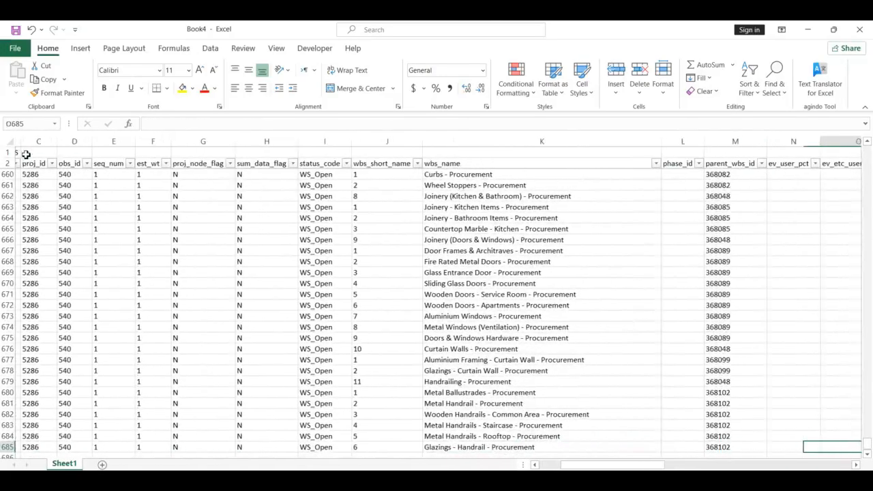
key(shift+Right)
key(shift+Right)
key(shift+Right)
key(shift+Right)
key(shift+Right)
key(shift+Right)
key(shift+Right)
key(shift+Right)
key(shift+Right)
key(shift+Right)
key(shift+Right)
key(shift+Right)
key(shift+Right)
key(shift+Right)
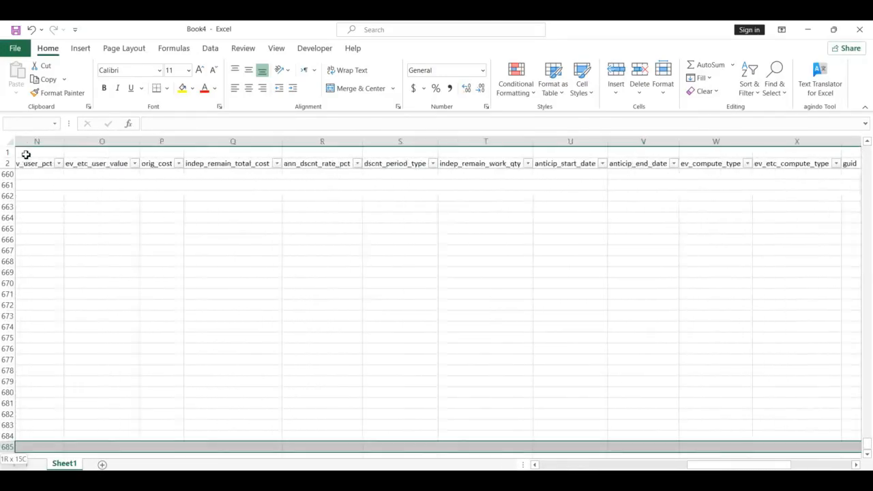
Step: Copy the whole PROJWBS table, paste it over the selected text in ADD.xer in Notepad, and close the file
key(ctrl+a)
key(ctrl+c)
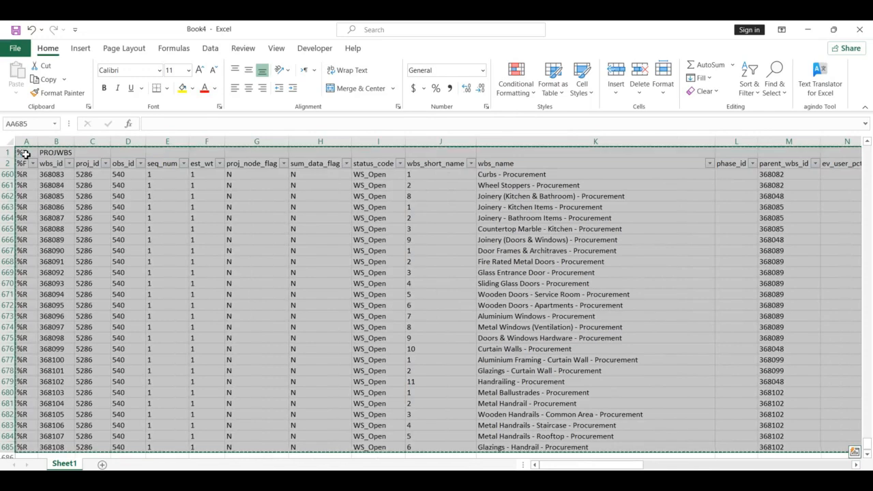
key(alt+Tab)
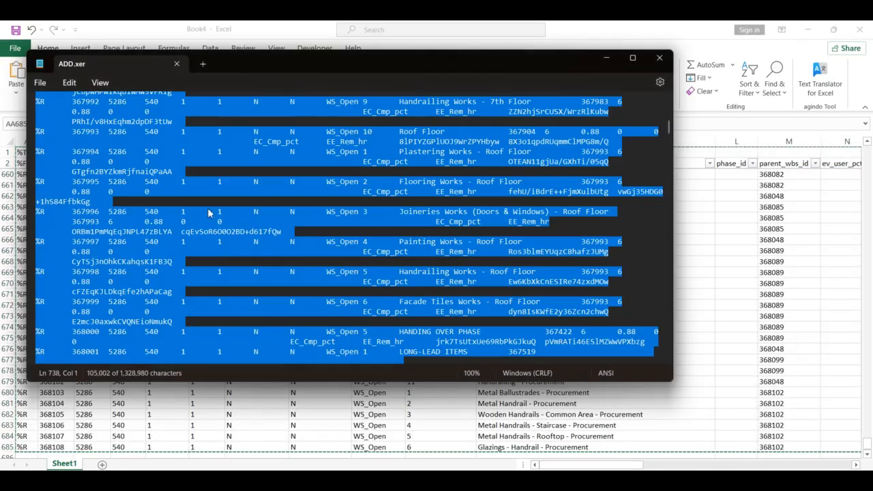
key(ctrl+v)
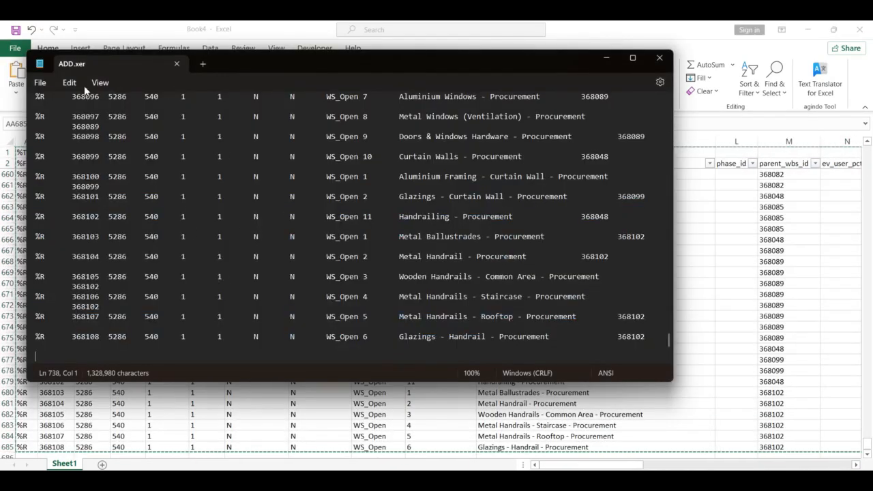
click(659, 58)
Step: Switch to Primavera P6 and start a Primavera PM (XER) import with the ADD file from the ADDING WBS folder
click(807, 30)
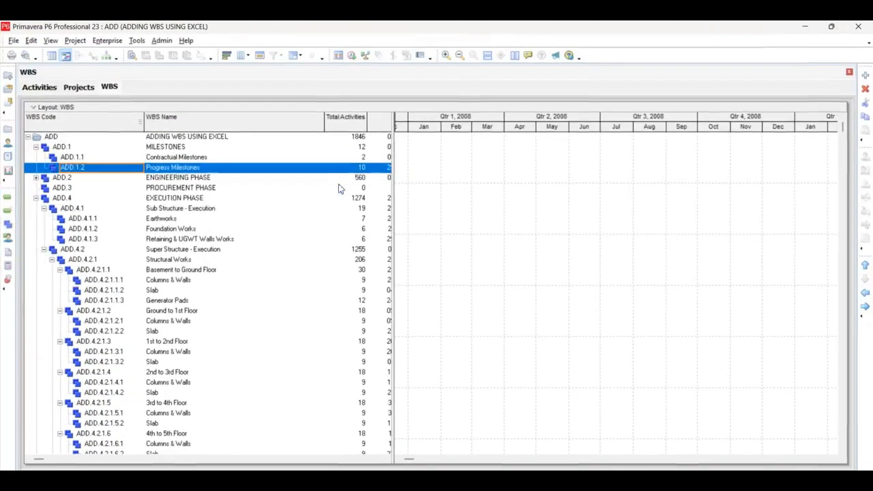
click(13, 40)
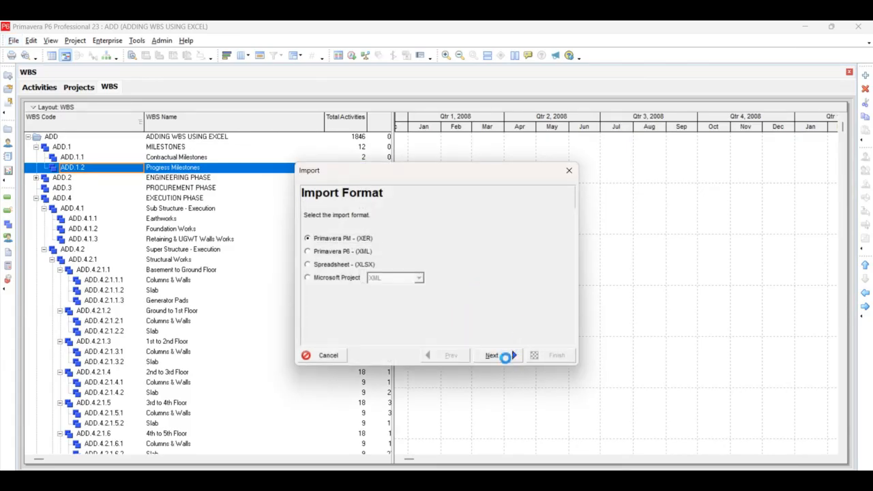
click(493, 356)
click(494, 356)
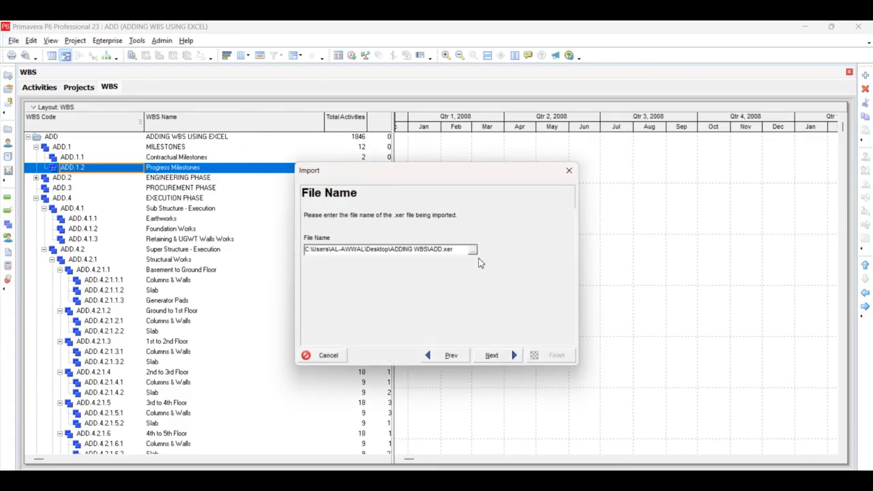
click(472, 250)
click(353, 162)
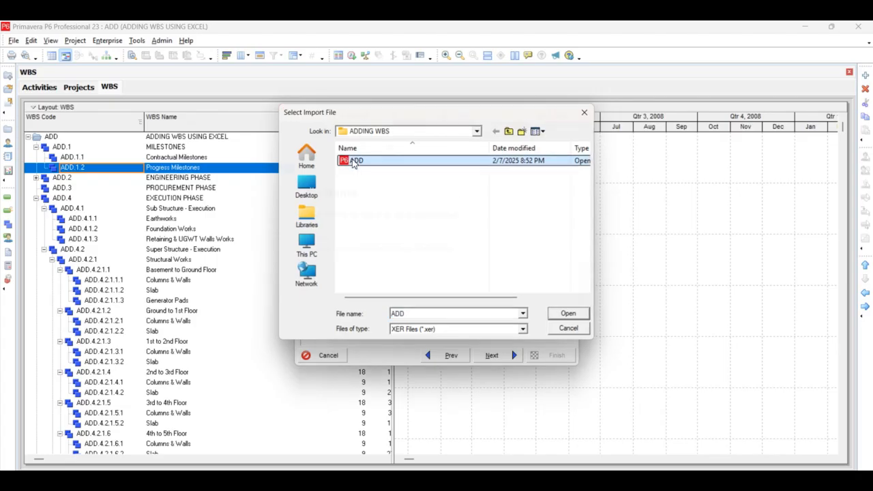
double_click(352, 161)
Step: Run the import with the Update Existing Project action for project ADD, and close the import wizard
click(517, 356)
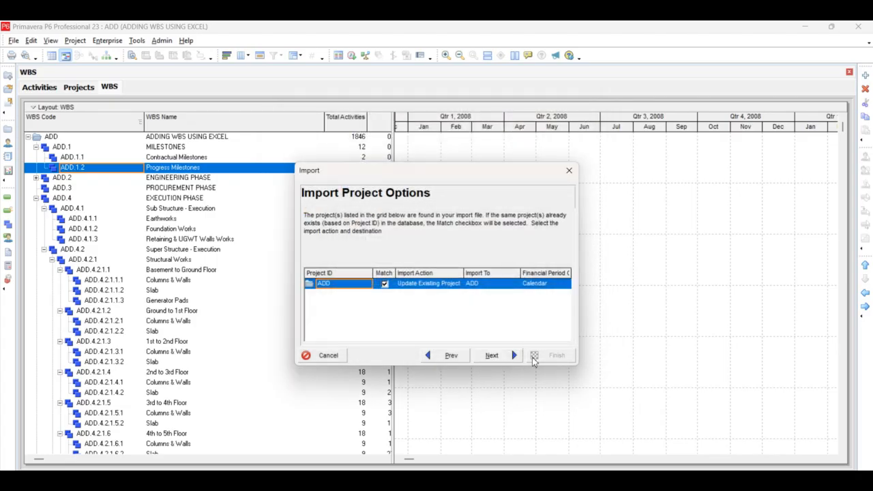
click(490, 356)
click(490, 355)
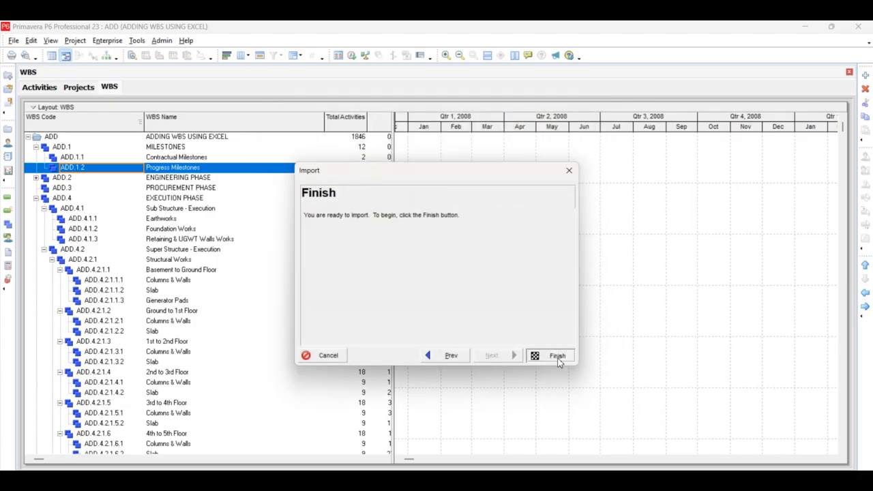
click(558, 360)
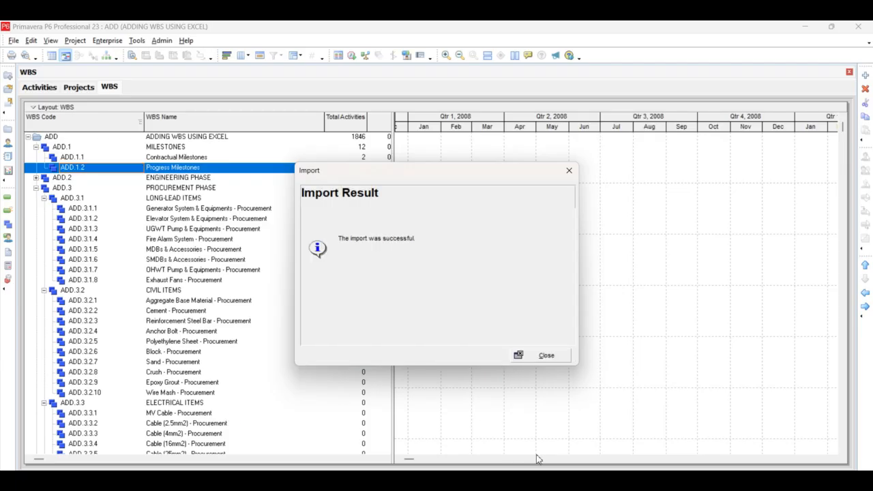
click(541, 357)
Step: Open the Activities view and collapse MILESTONES, ENGINEERING PHASE and LONG-LEAD ITEMS to review the WBS under PROCUREMENT PHASE
click(41, 87)
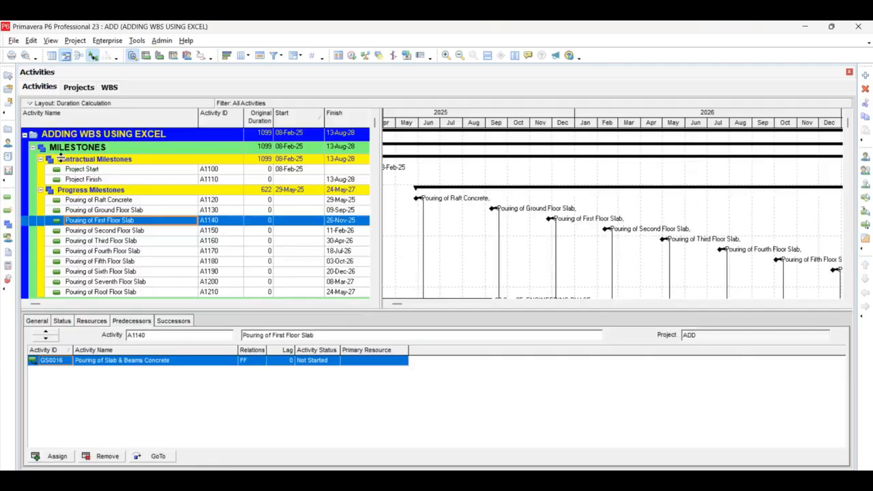
click(32, 148)
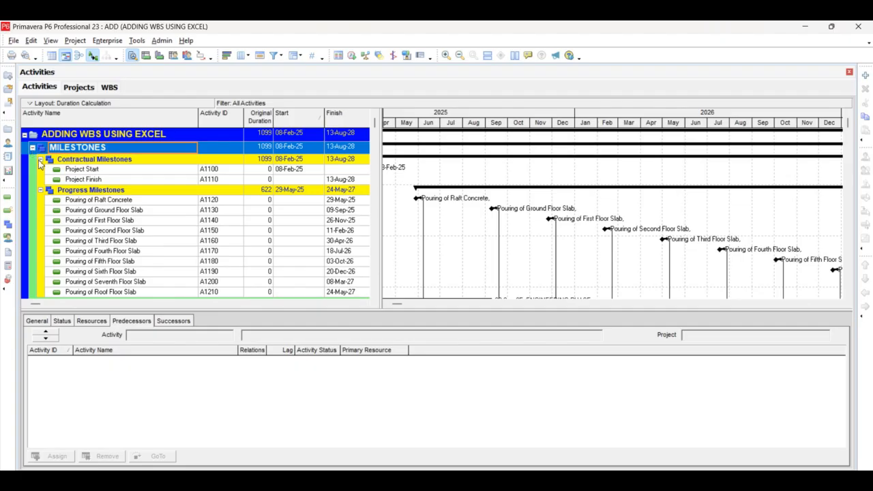
click(32, 147)
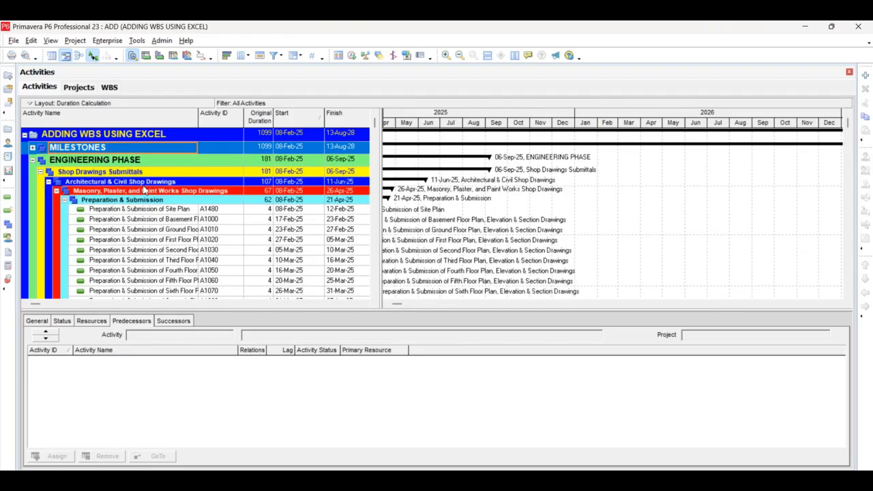
click(32, 161)
click(86, 195)
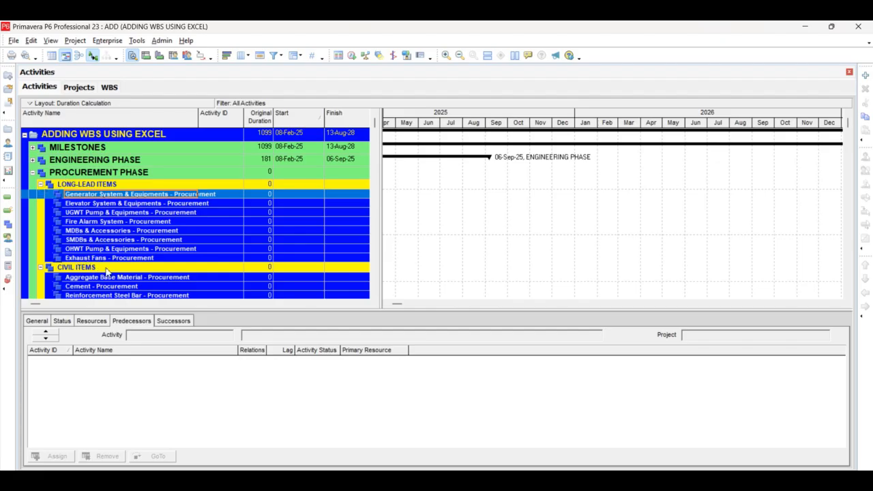
click(41, 185)
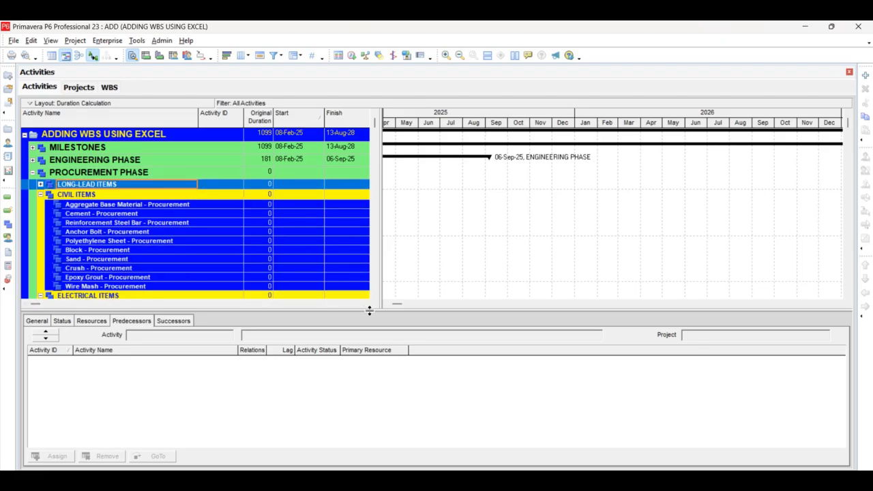